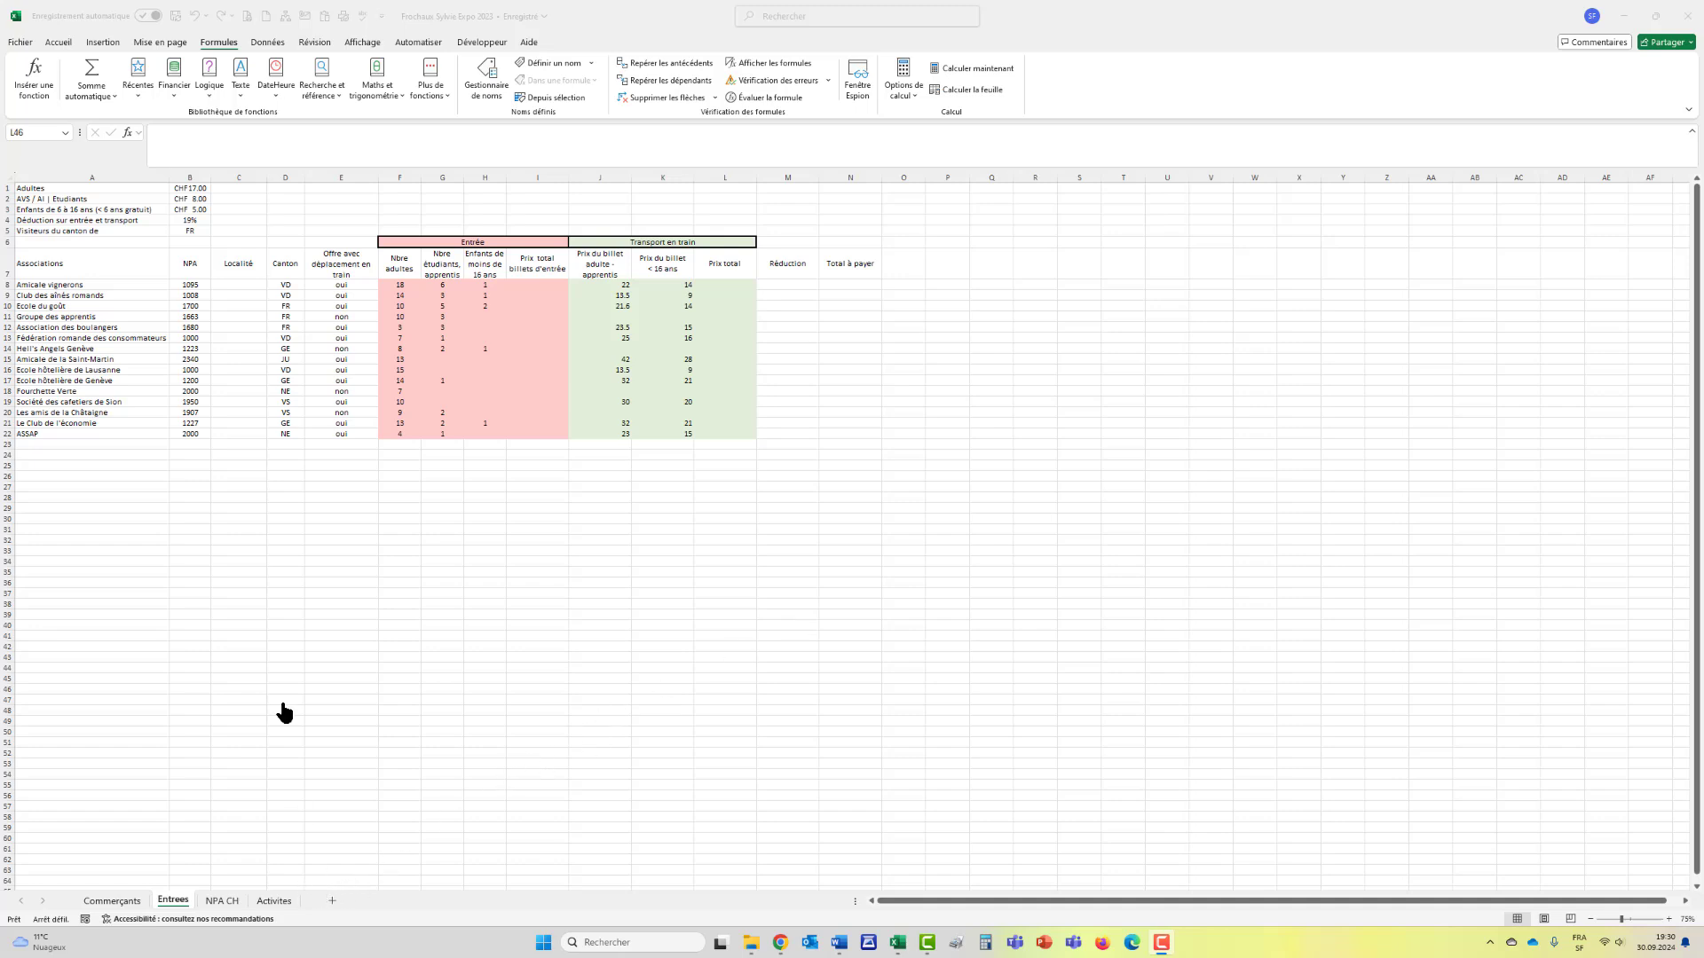
# Step: On the NPA CH sheet, select the whole postal code table with its NPA, Ville and Canton columns and name it npo
pyautogui.click(222, 901)
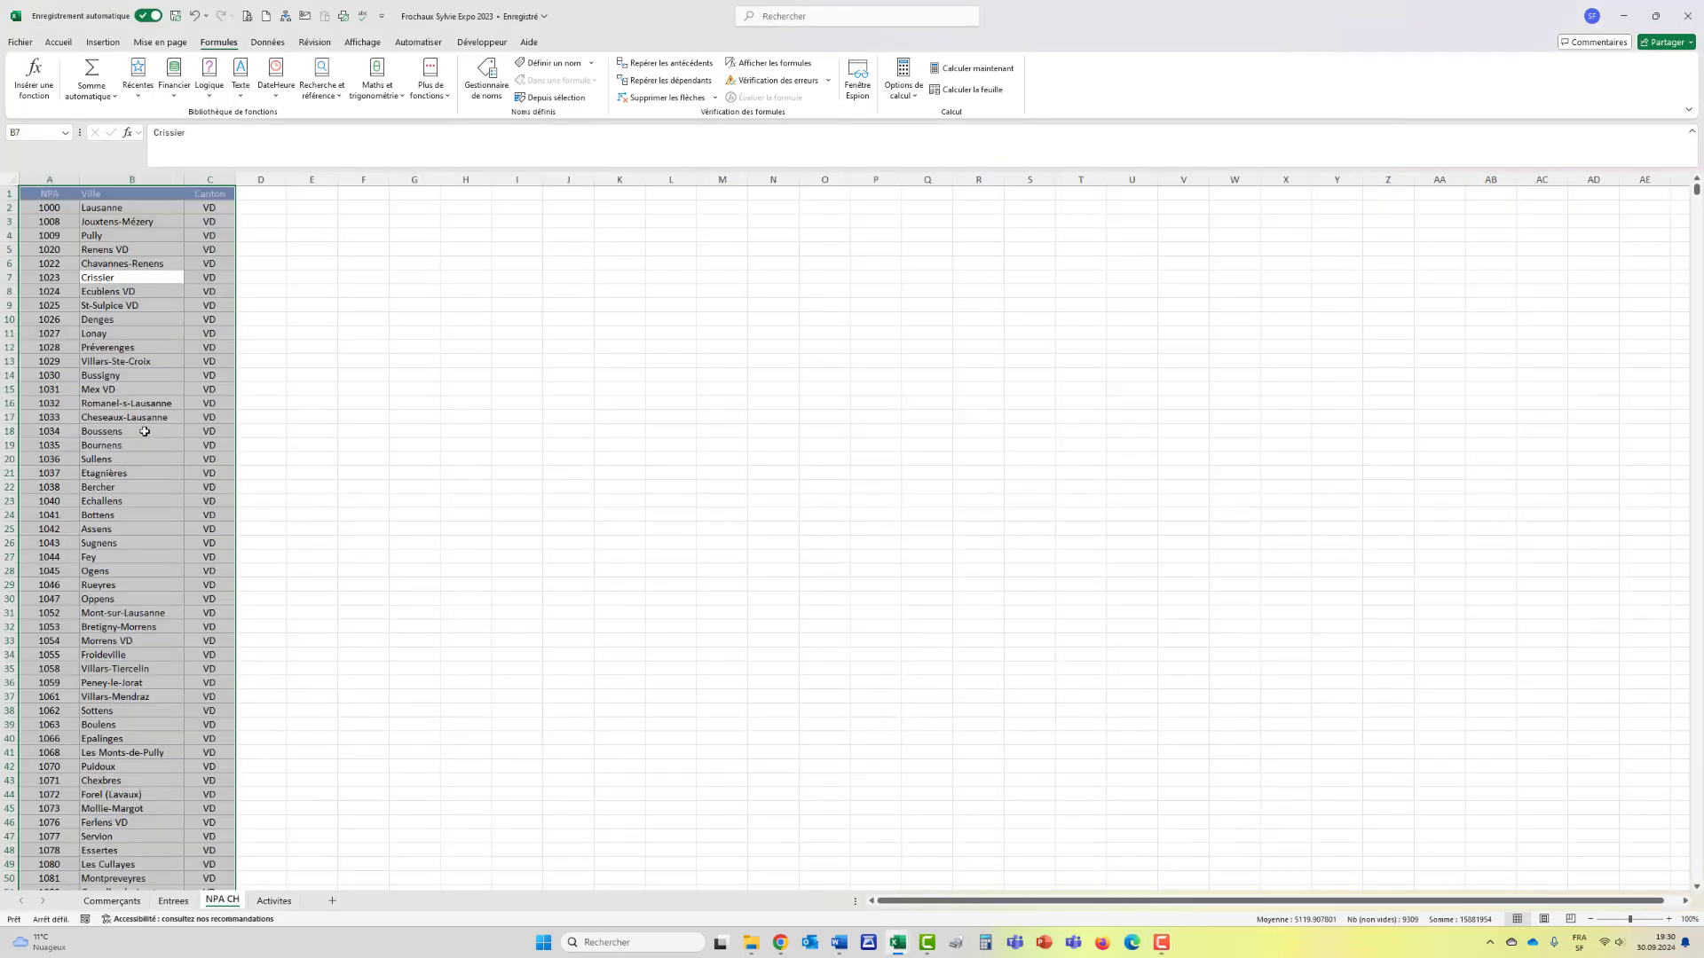
pyautogui.click(133, 278)
pyautogui.click(60, 223)
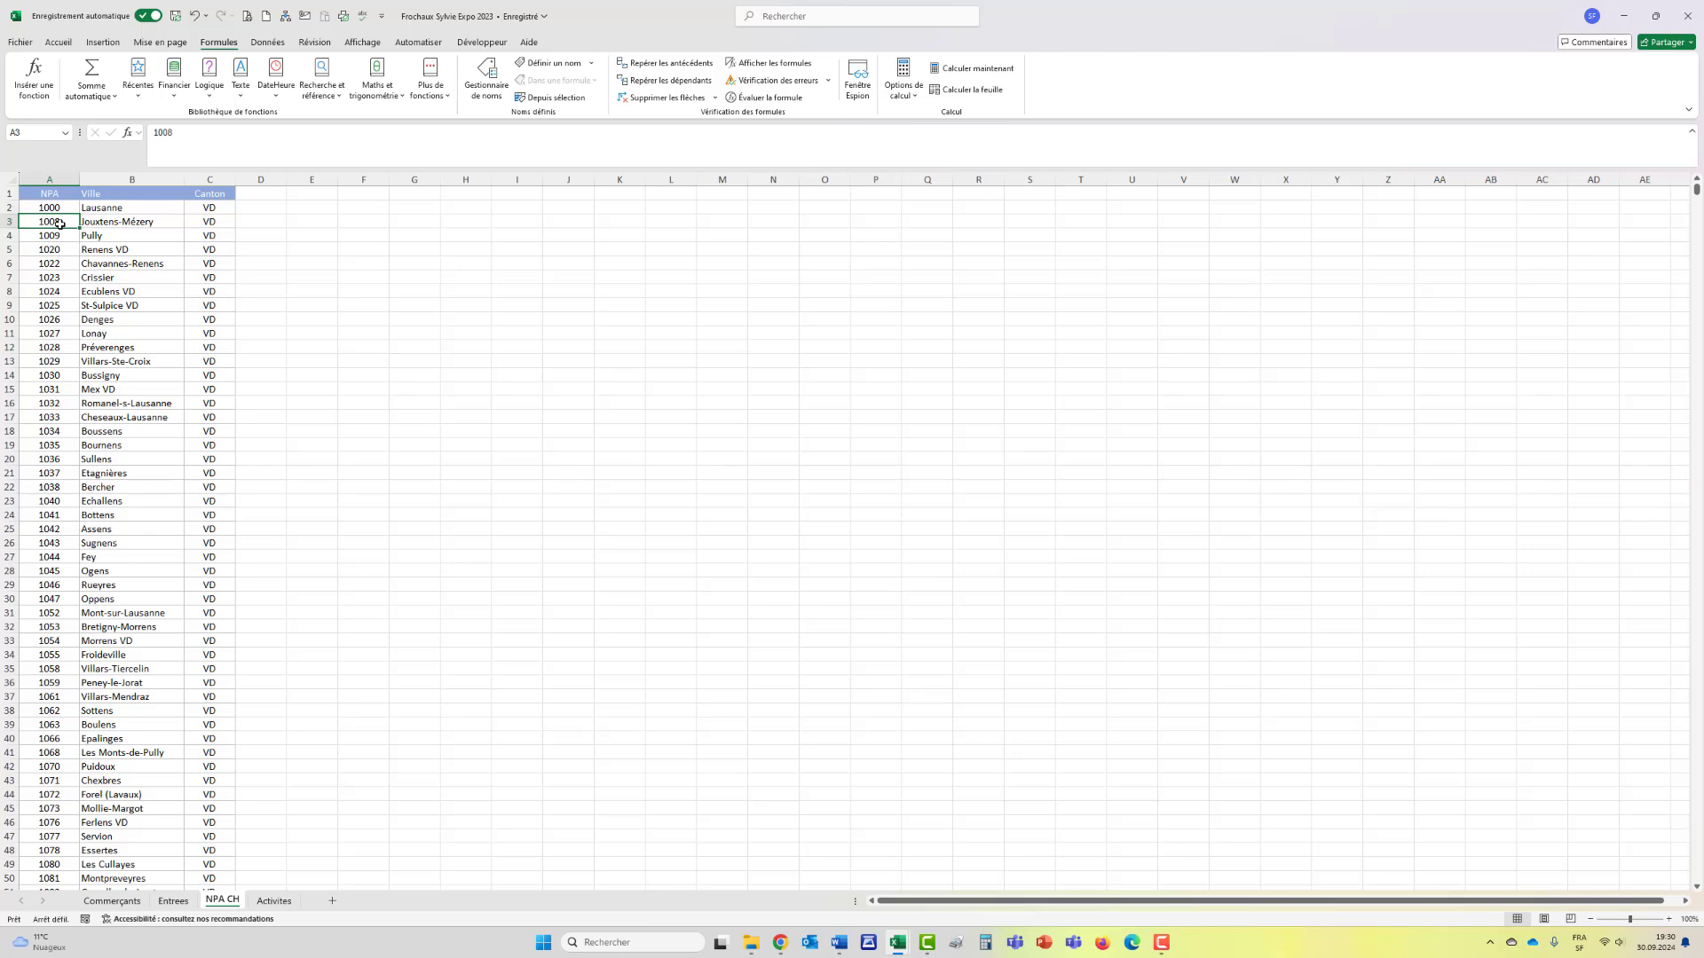
pyautogui.hotkey('ctrl', 'a')
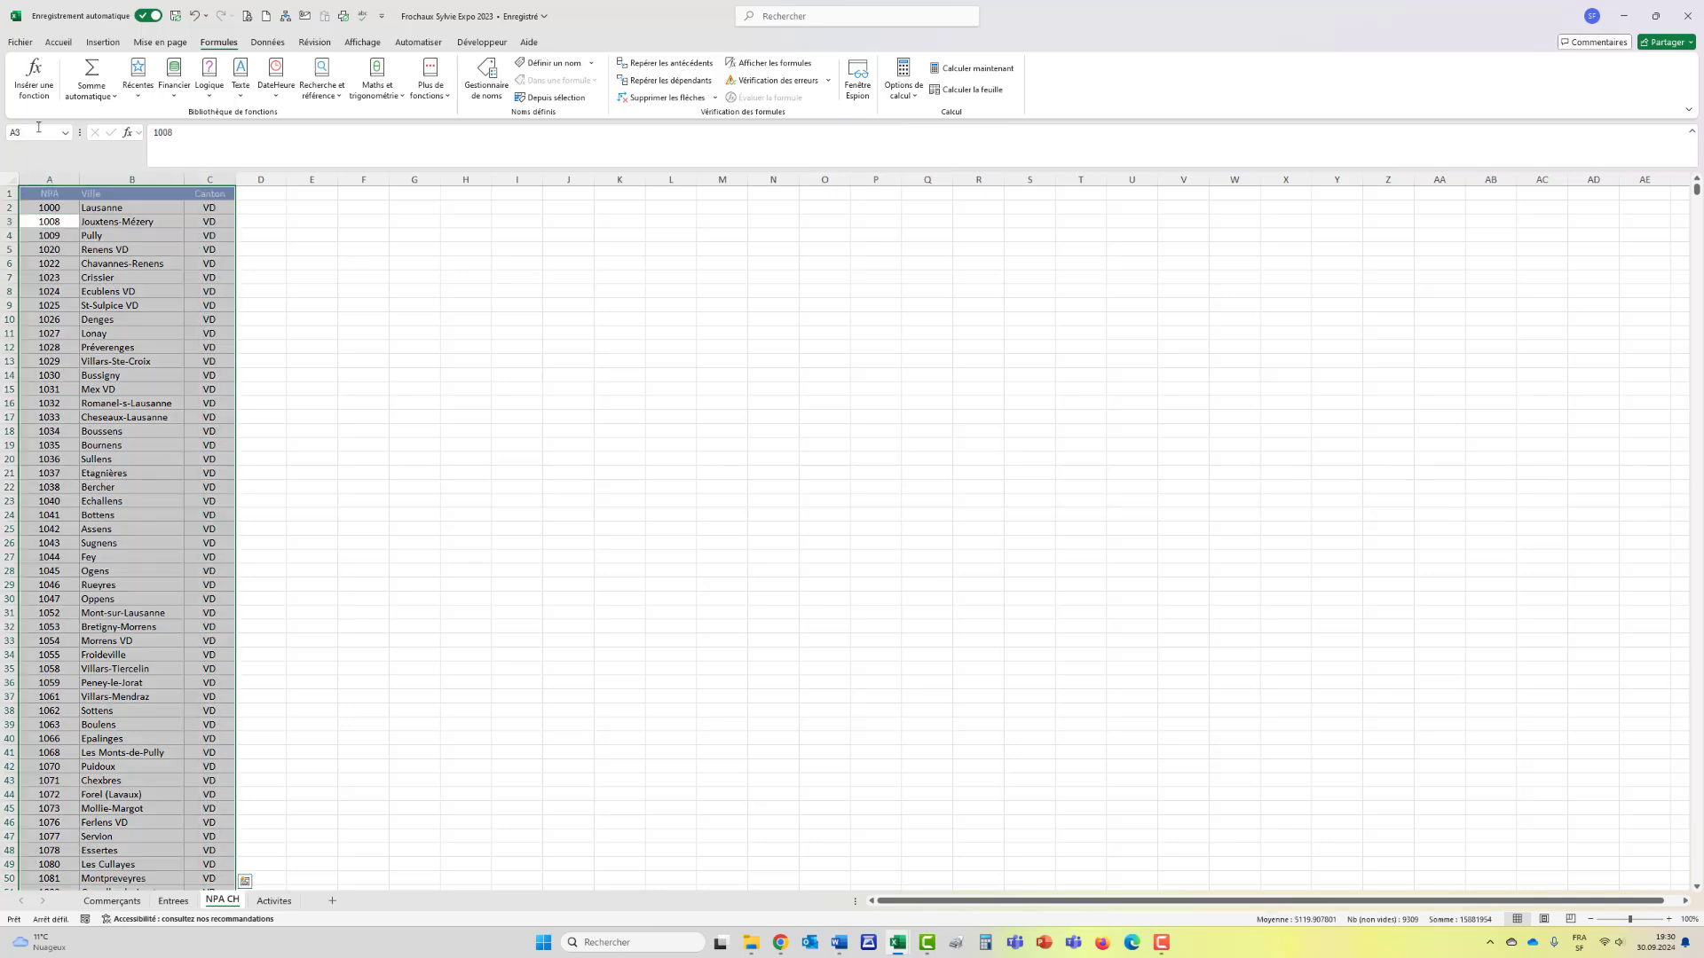
pyautogui.click(38, 131)
pyautogui.write('npo')
pyautogui.press('Return')
pyautogui.click(151, 333)
pyautogui.click(49, 195)
pyautogui.hotkey('ctrl', 'shift', 'Right')
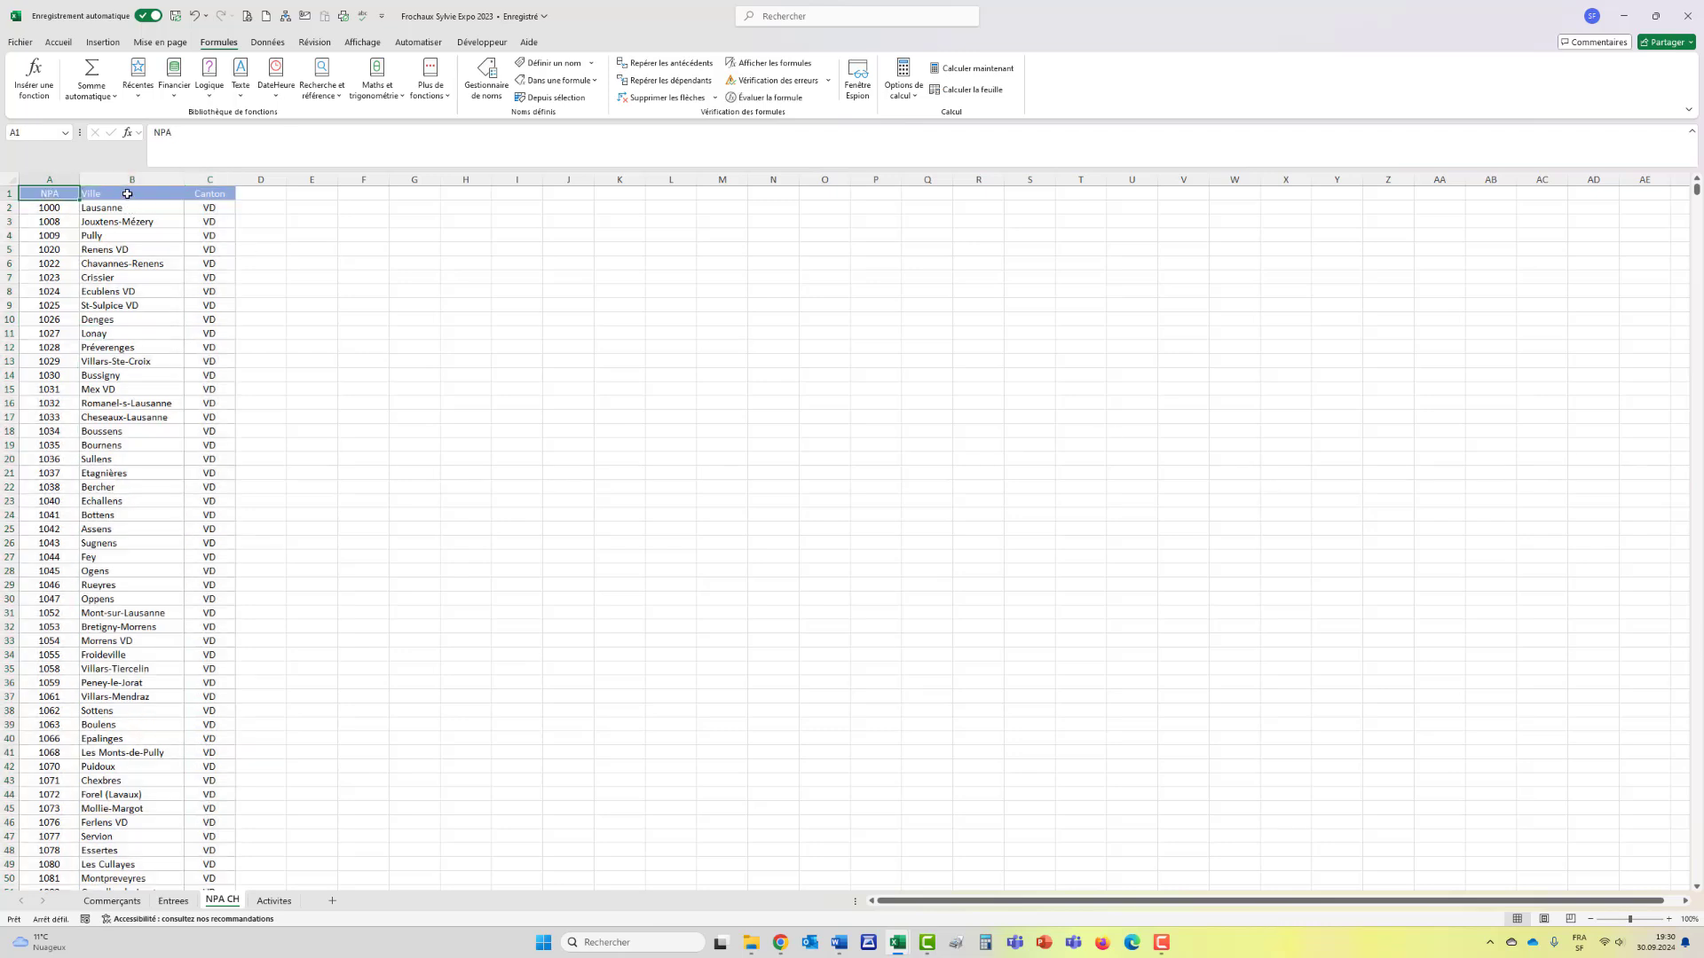
pyautogui.press('Tab')
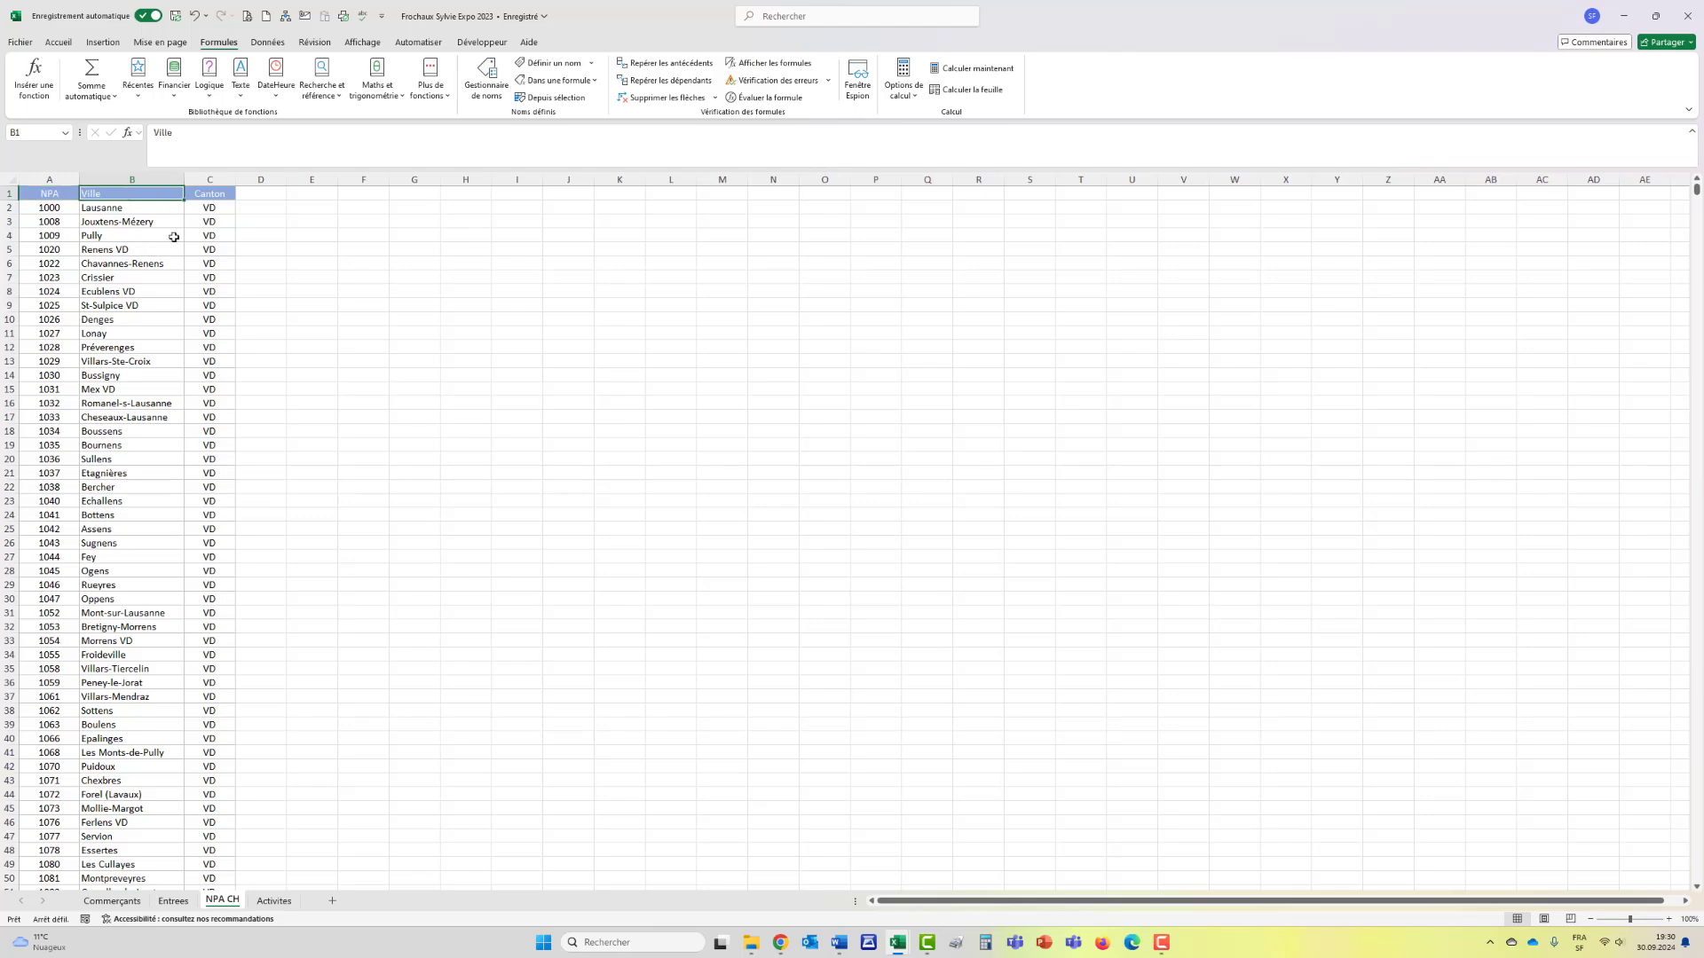
pyautogui.press('Tab')
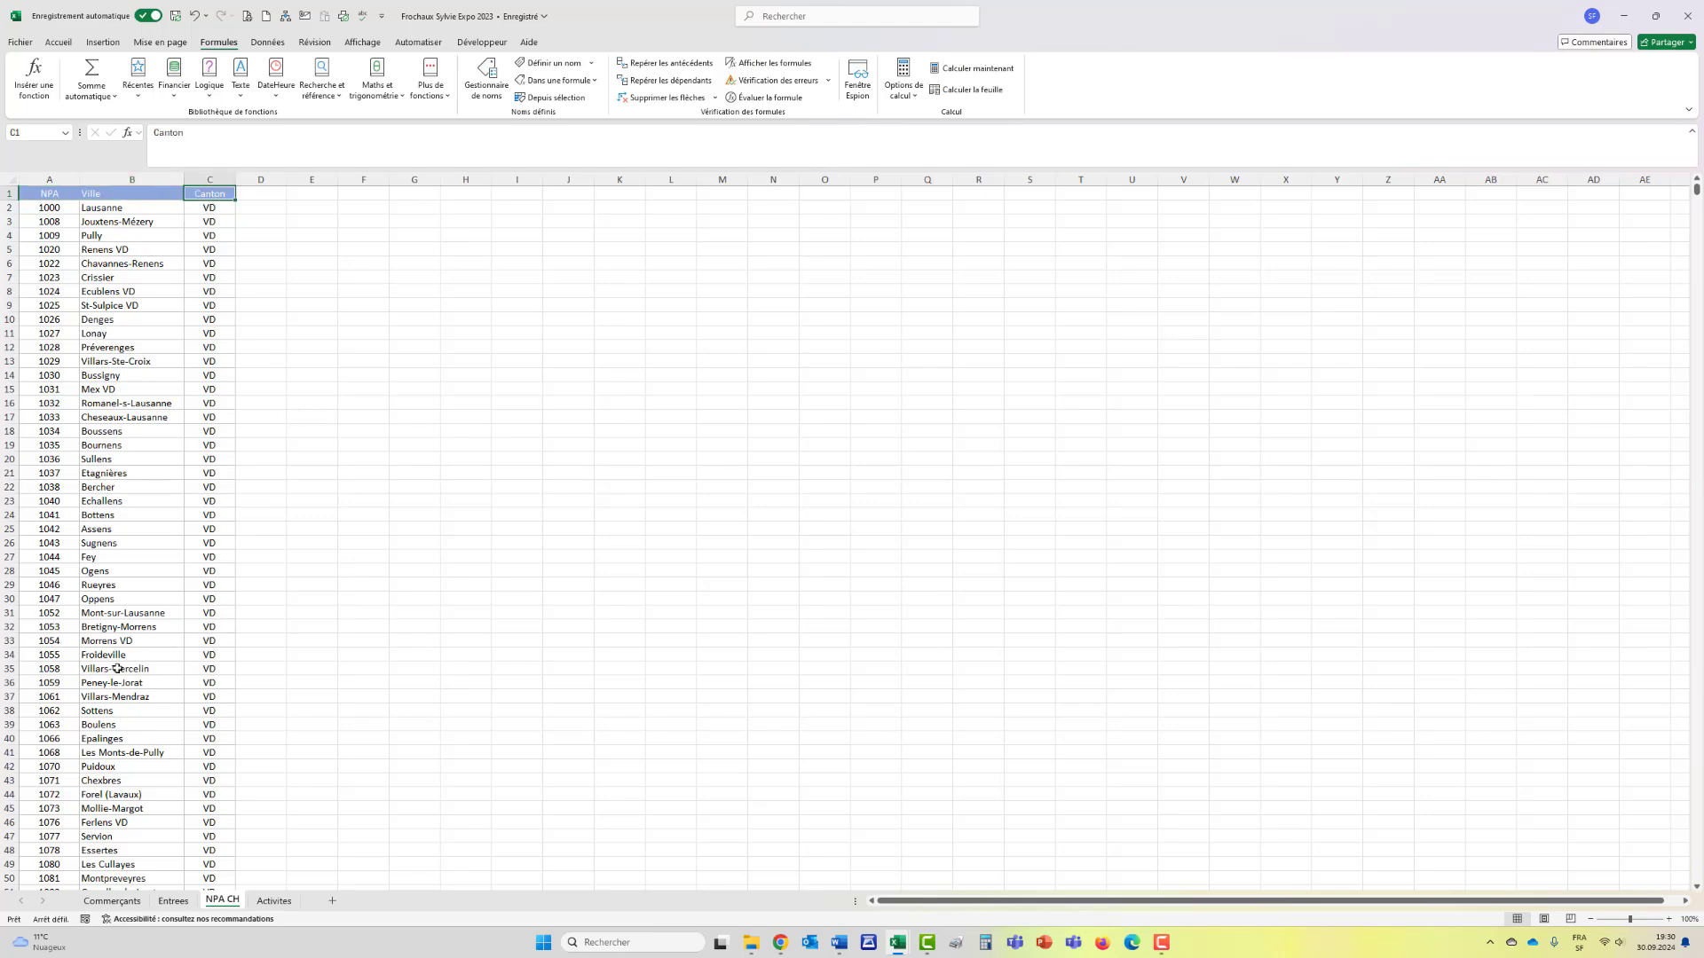
# Step: On the Entrees sheet, enter =RECHERCHEV(B8;npo;2;FAUX) in Localité cell C8 and fill it down to row 22
pyautogui.click(173, 900)
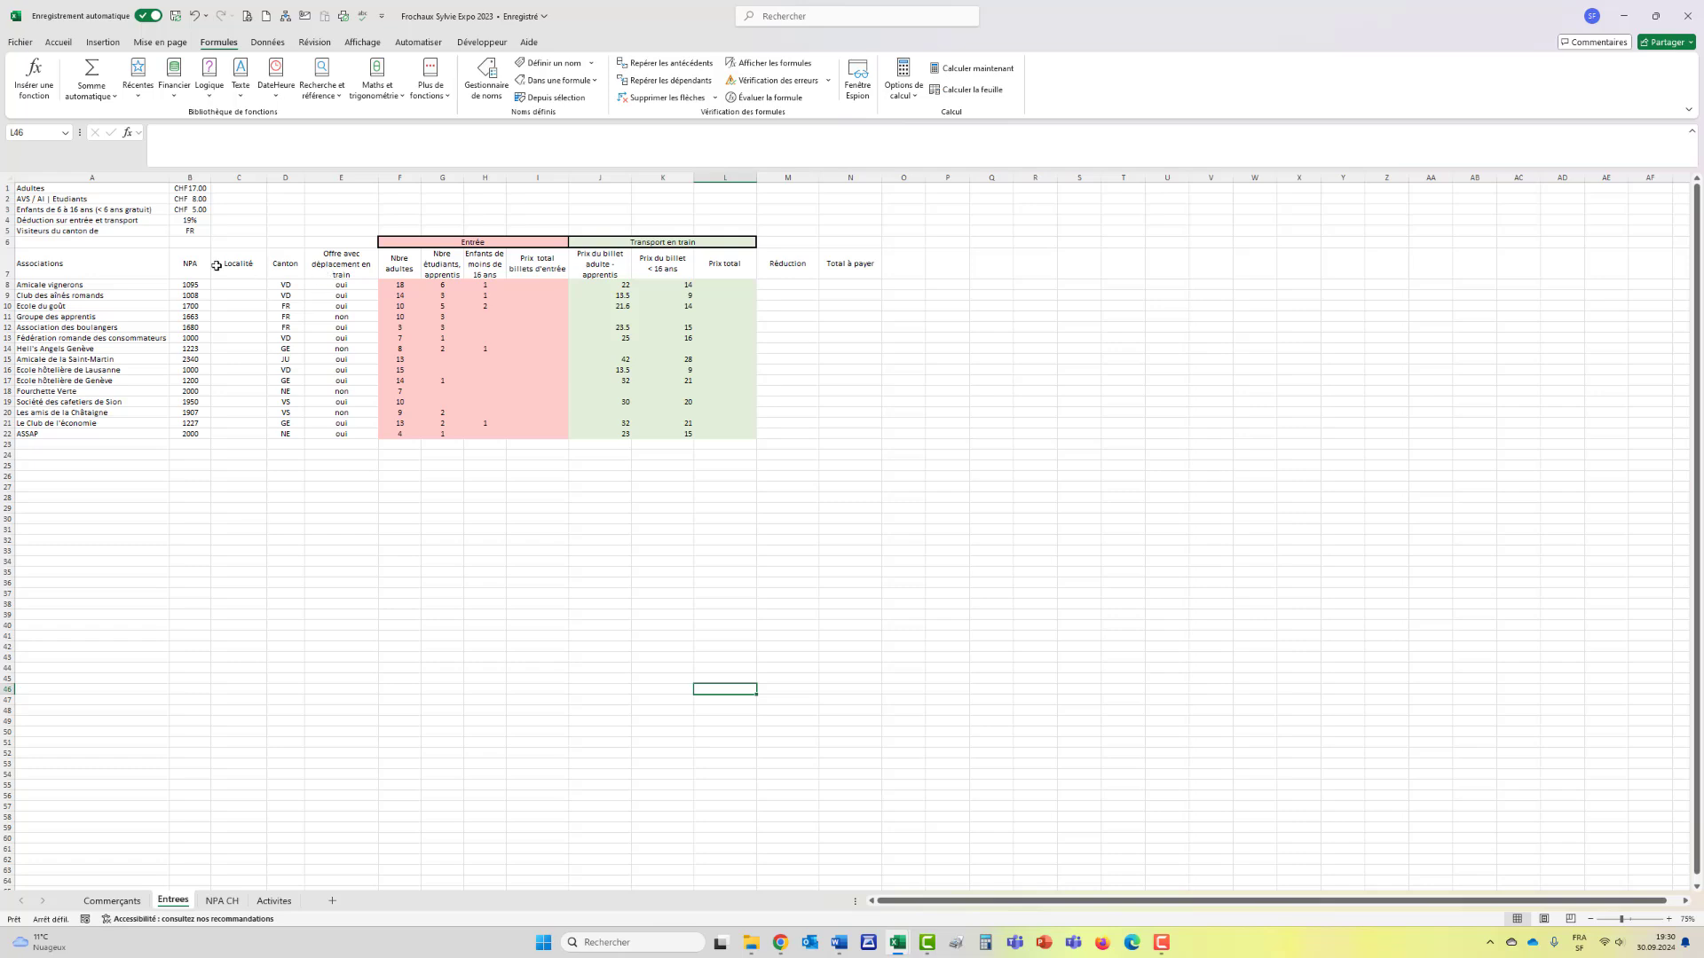
pyautogui.click(239, 284)
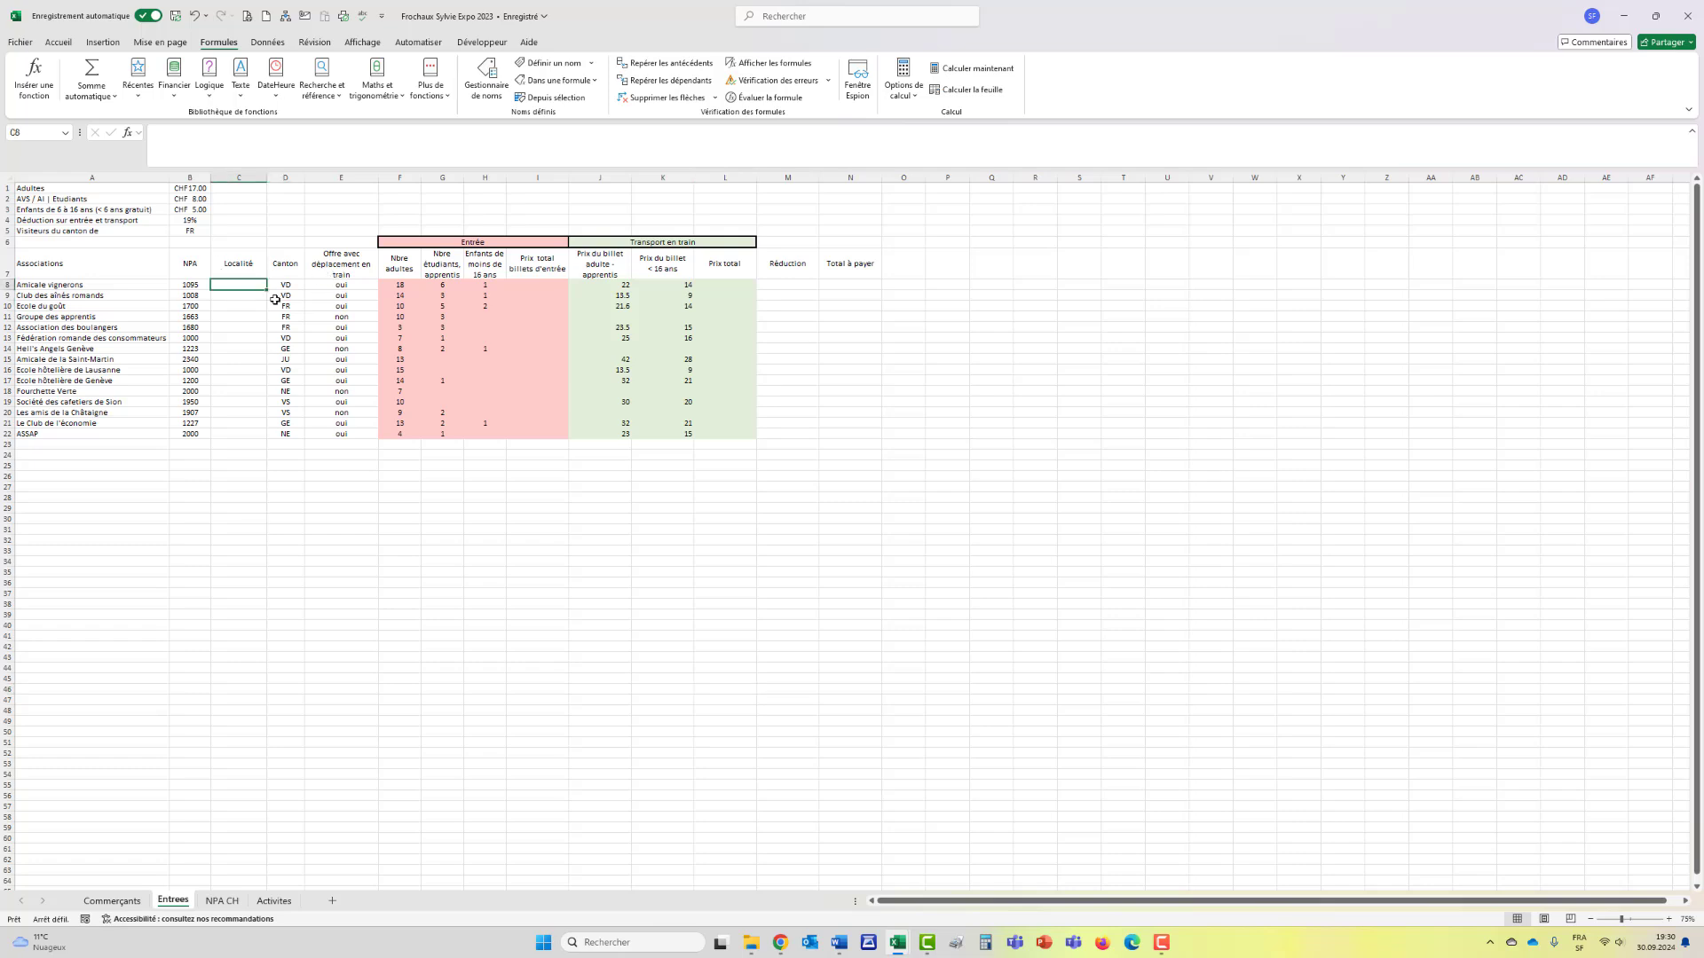
pyautogui.write('=rec')
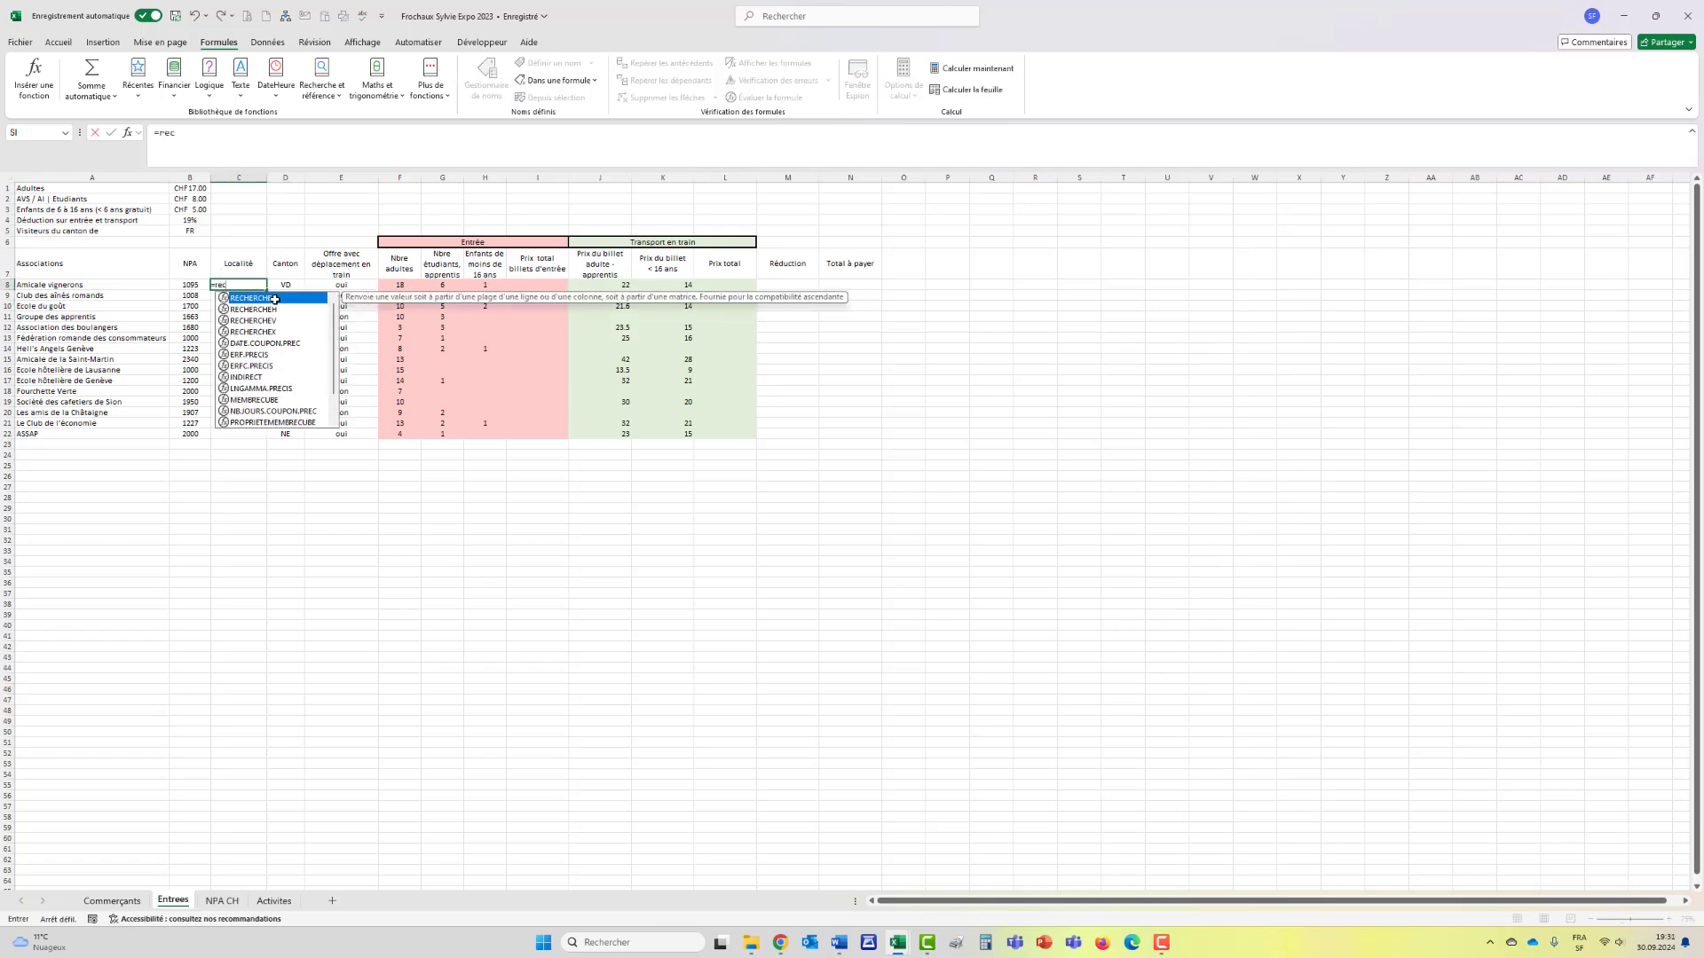
pyautogui.click(267, 321)
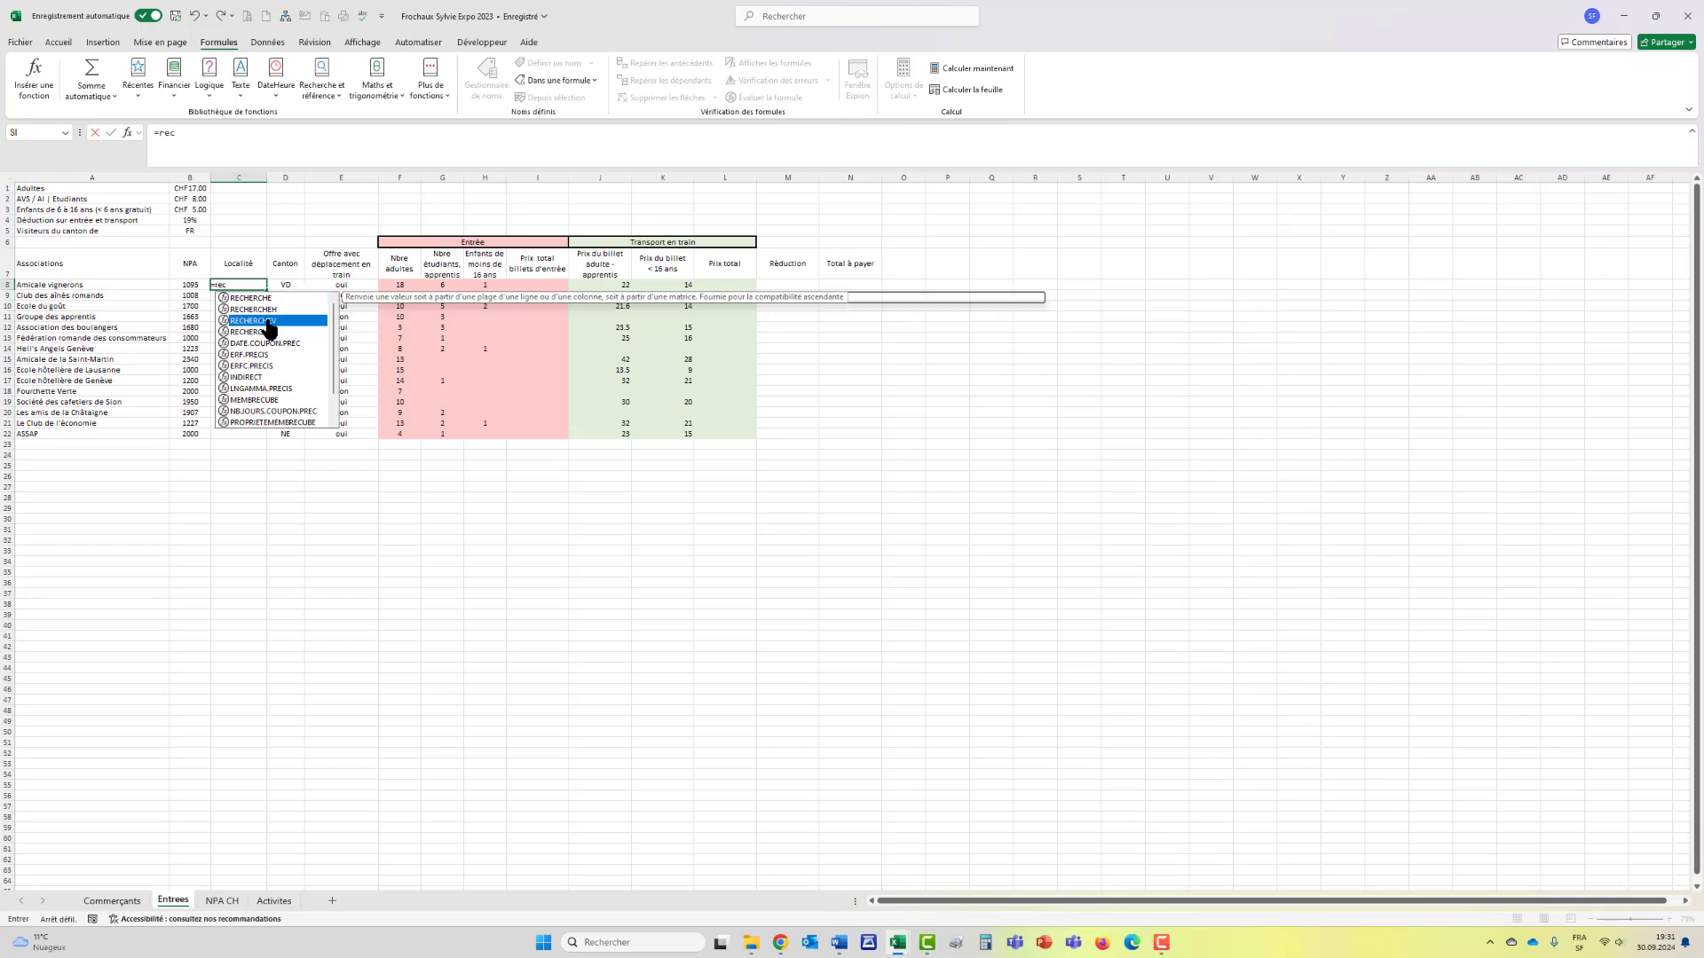
pyautogui.doubleClick(266, 321)
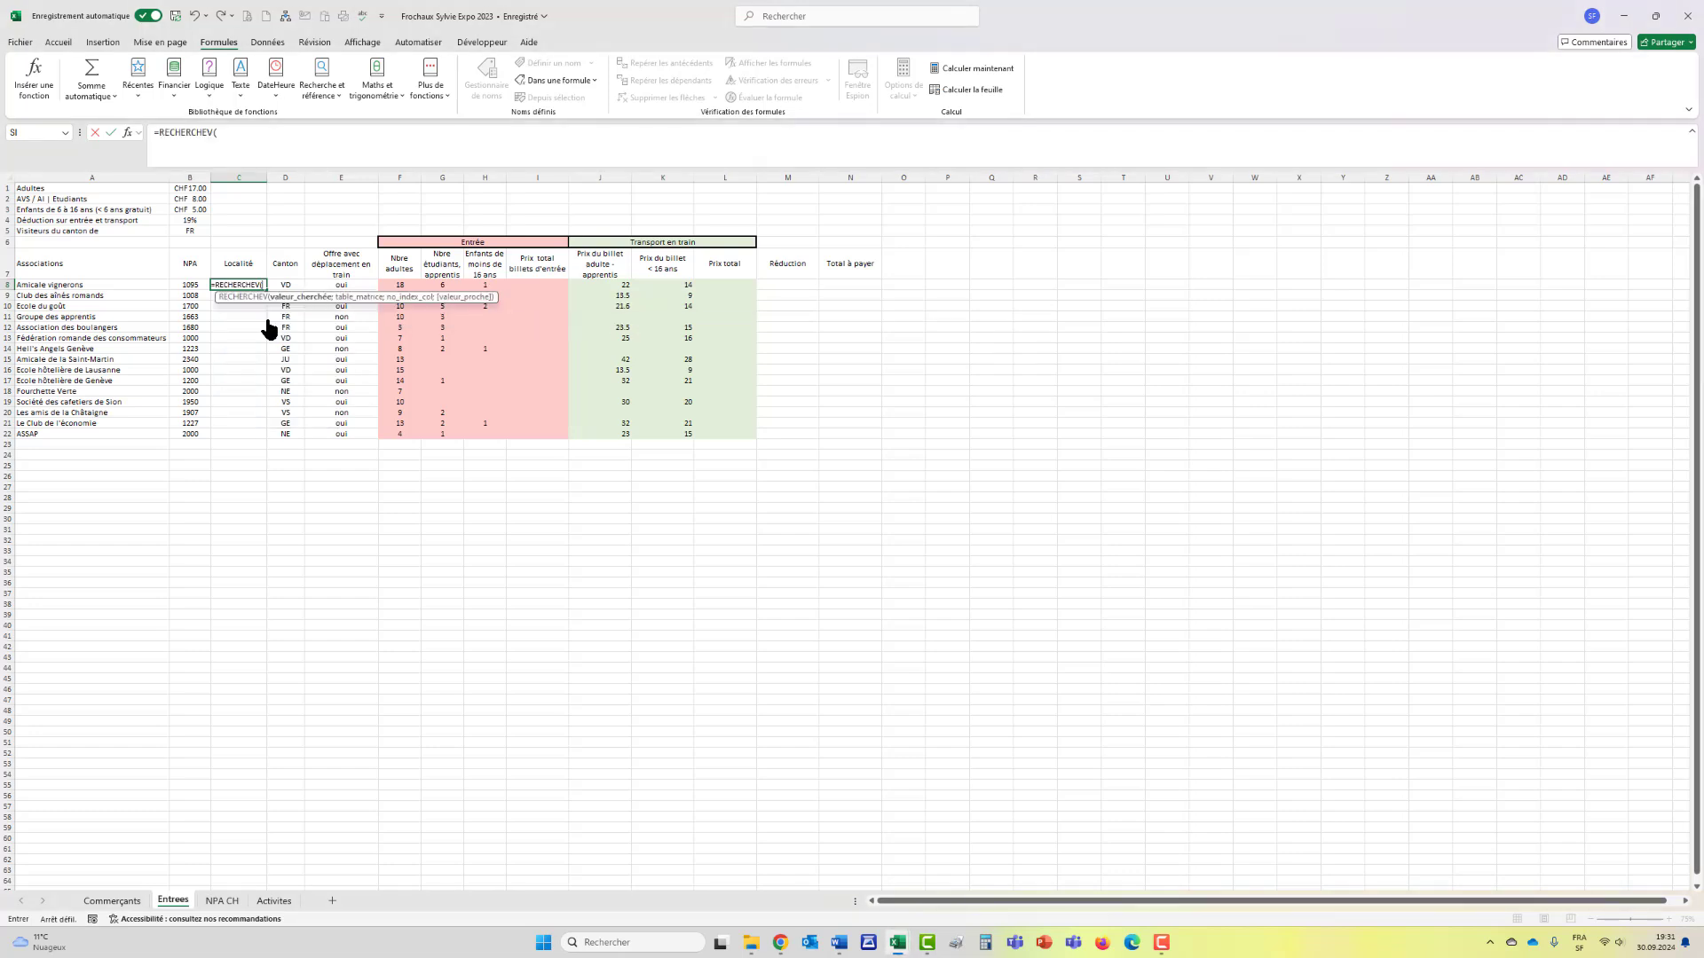
pyautogui.click(185, 283)
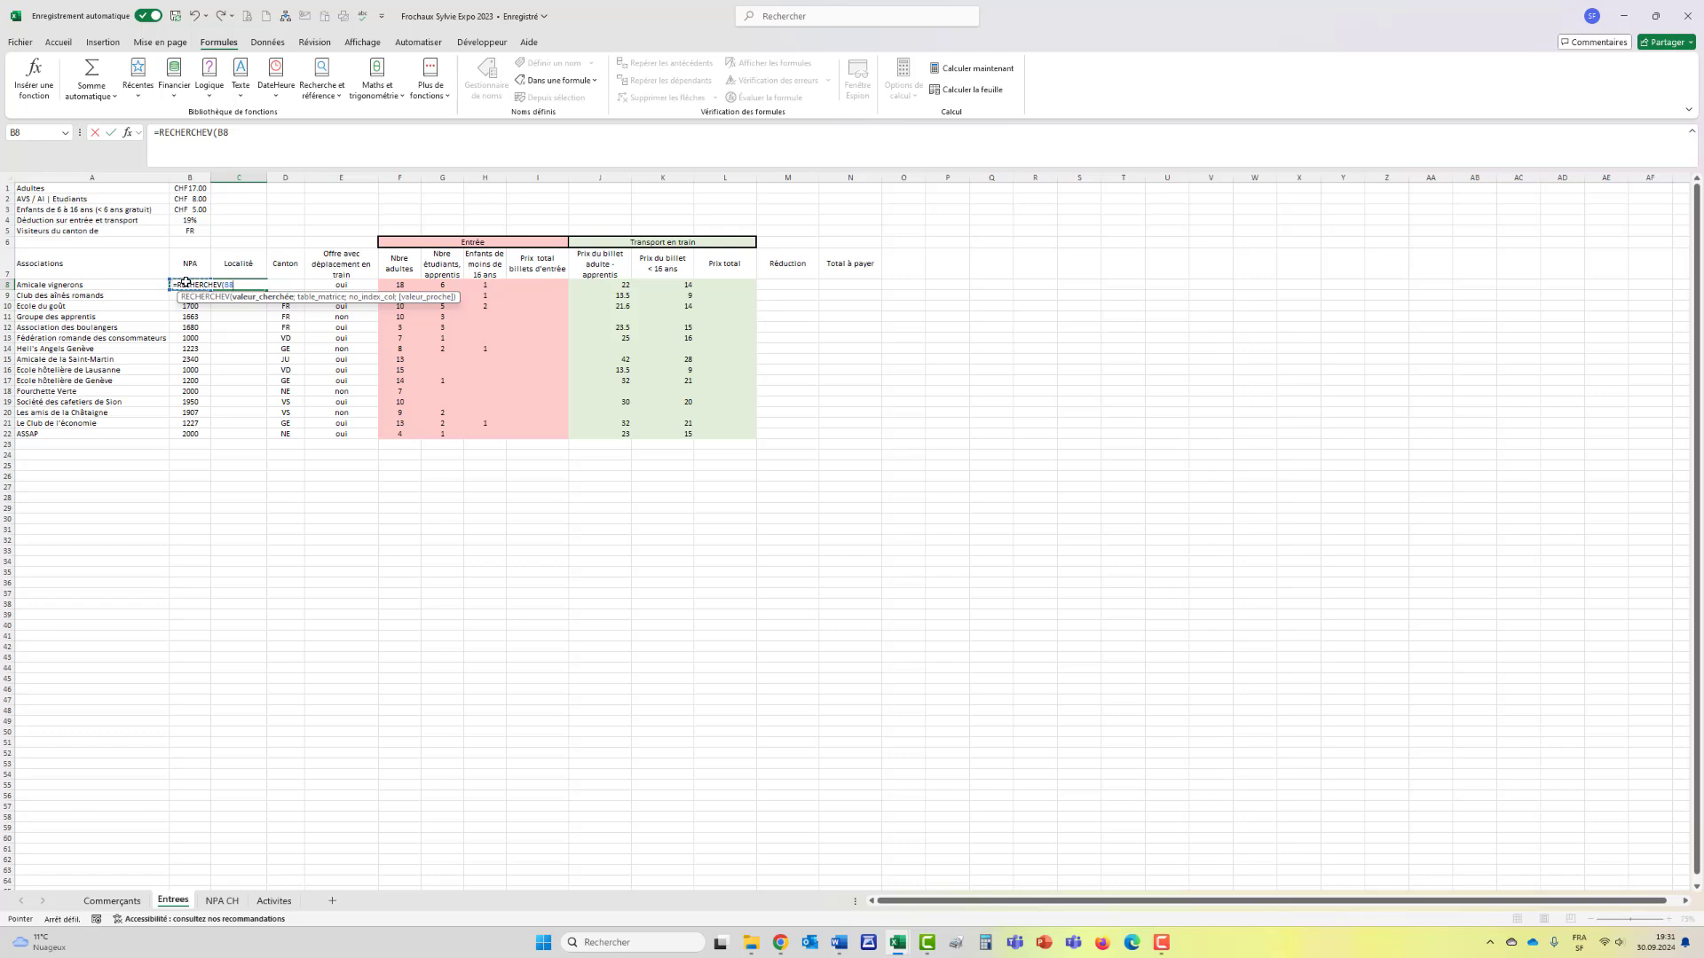
pyautogui.write(';np')
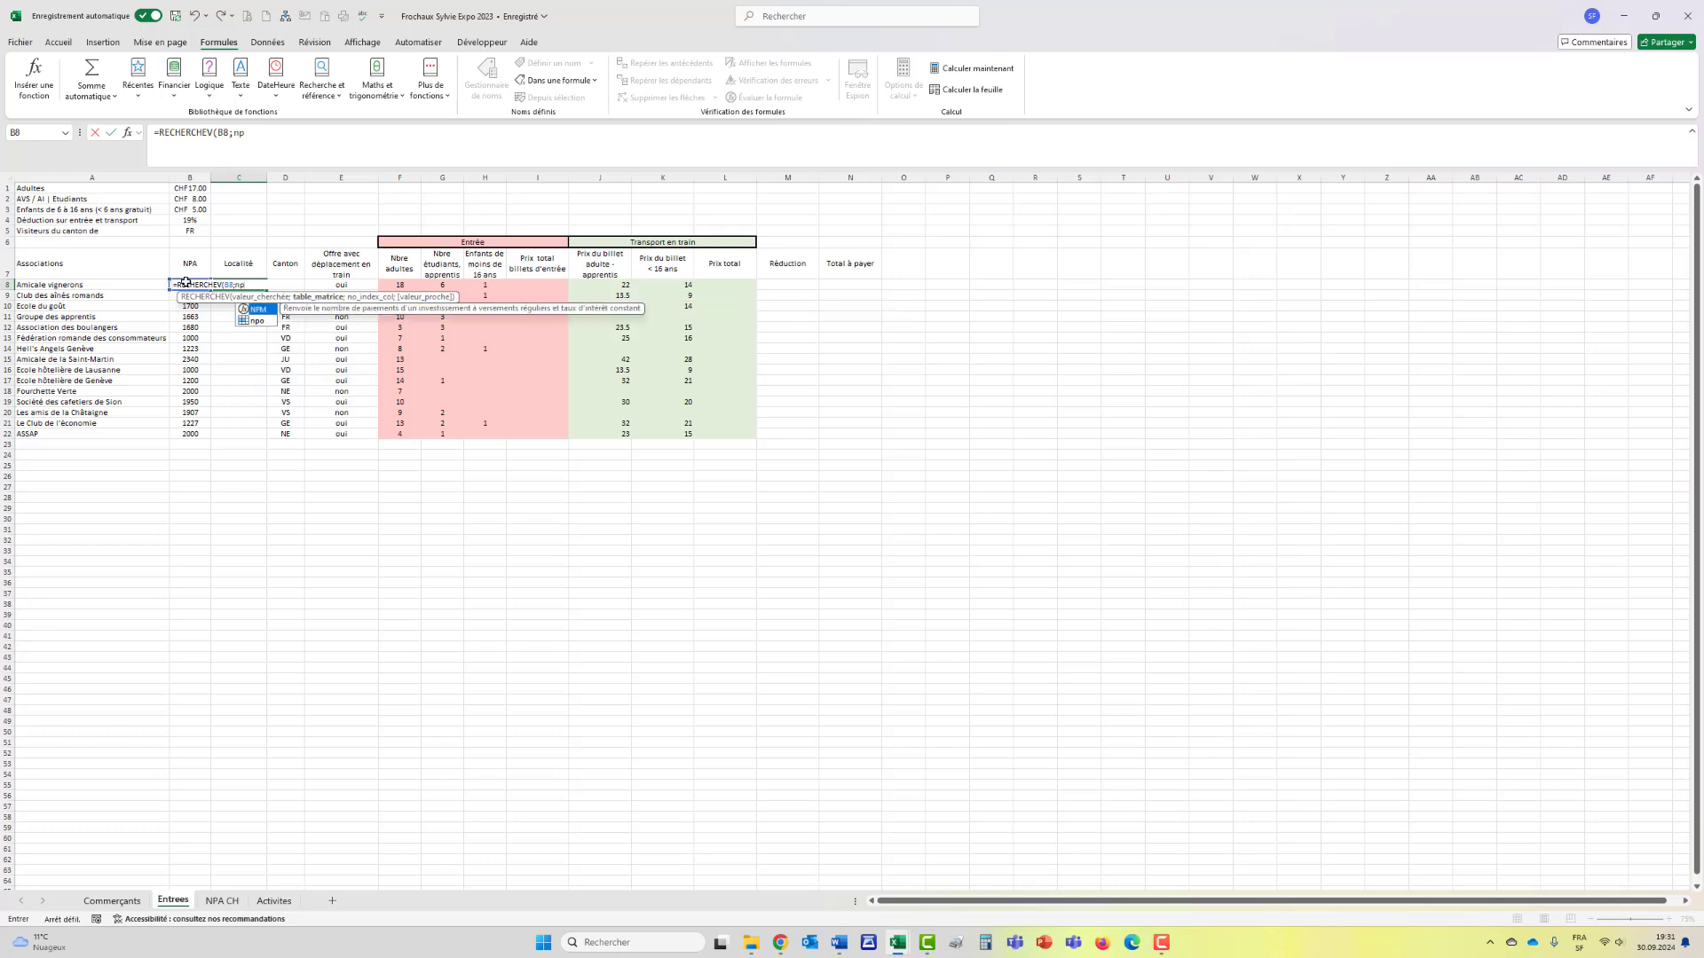
pyautogui.press('Escape')
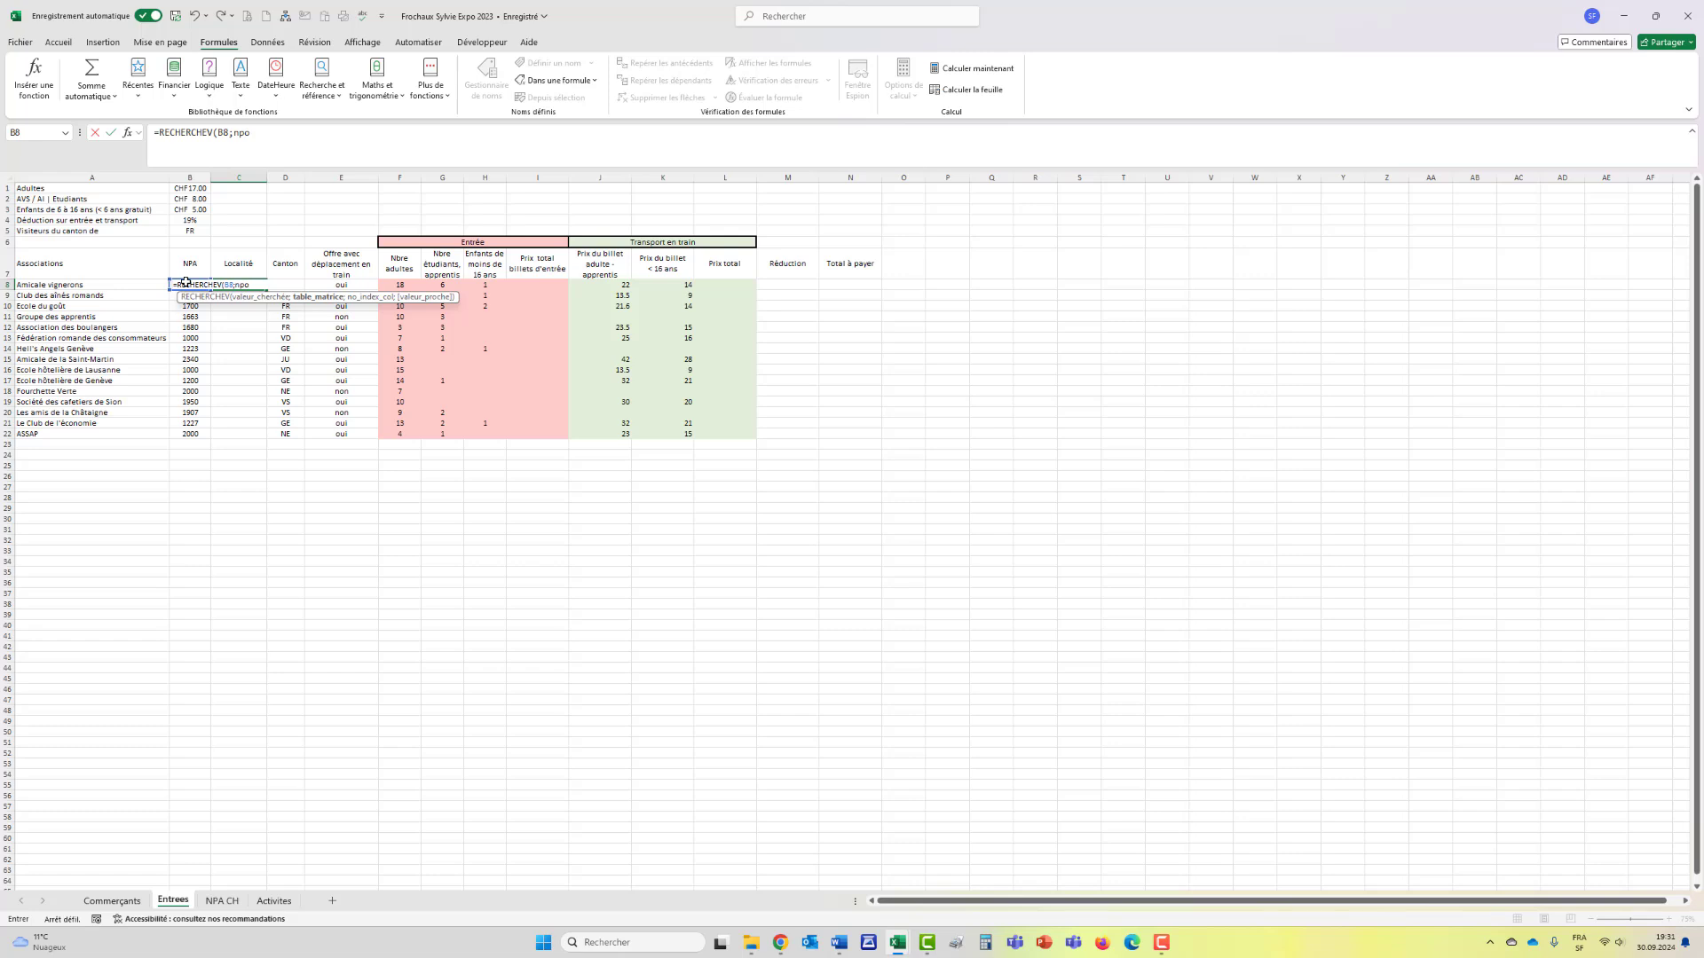
pyautogui.write('o;2;')
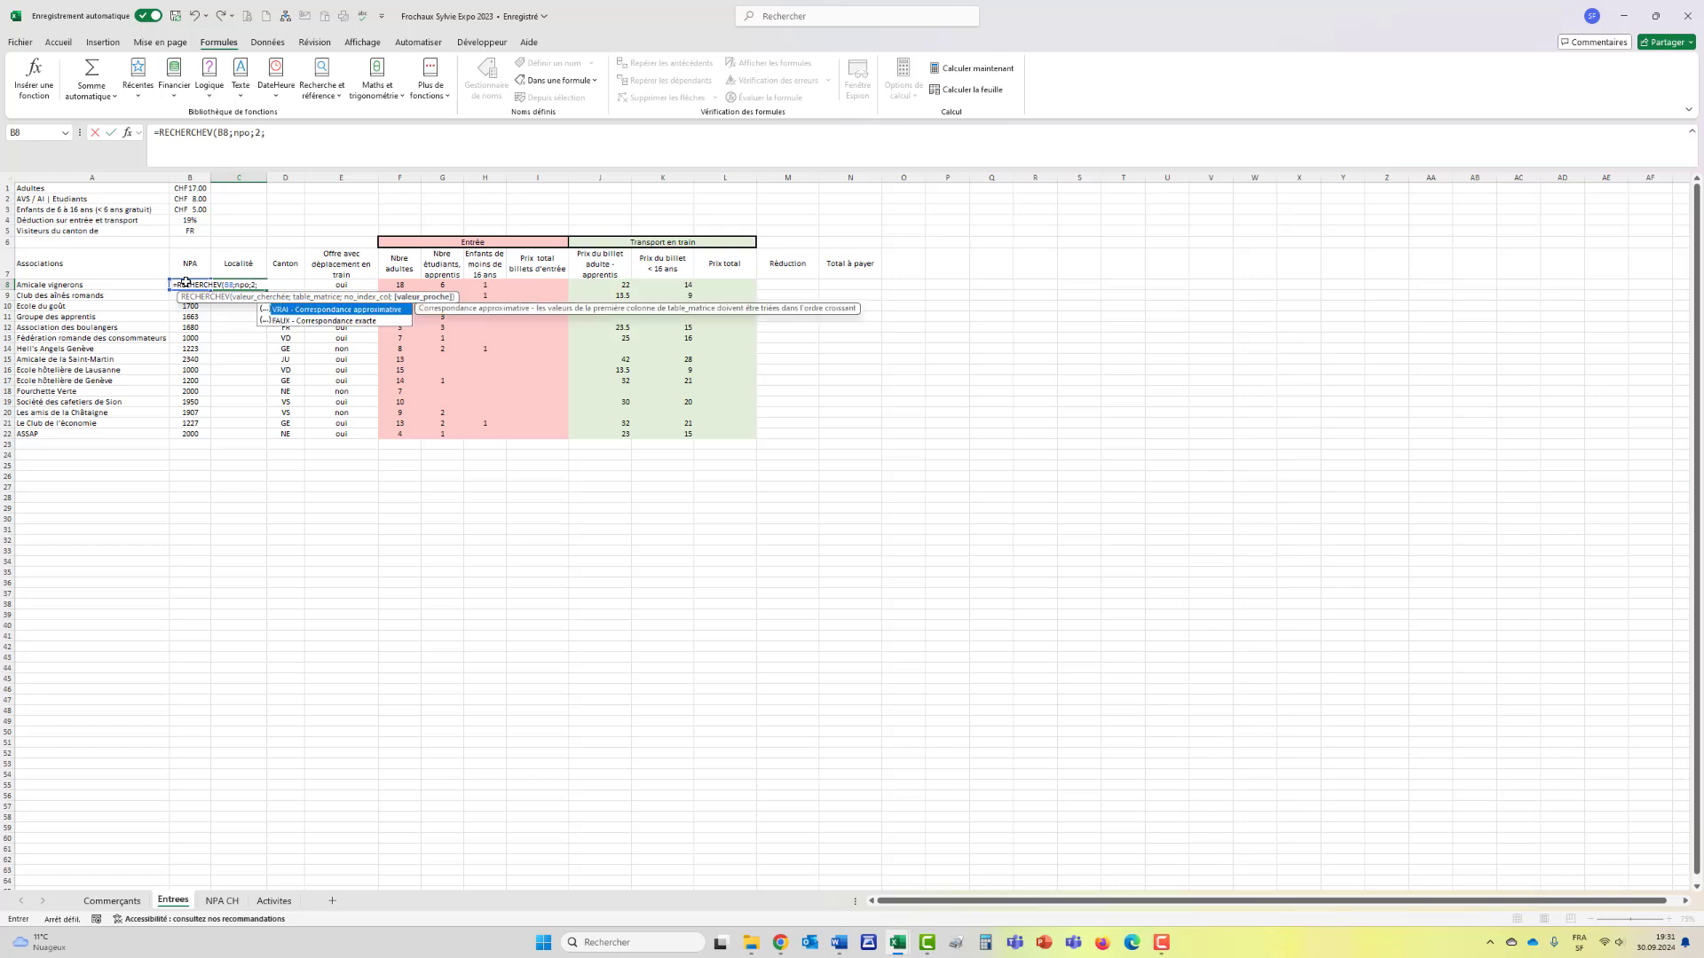
pyautogui.write('faux)')
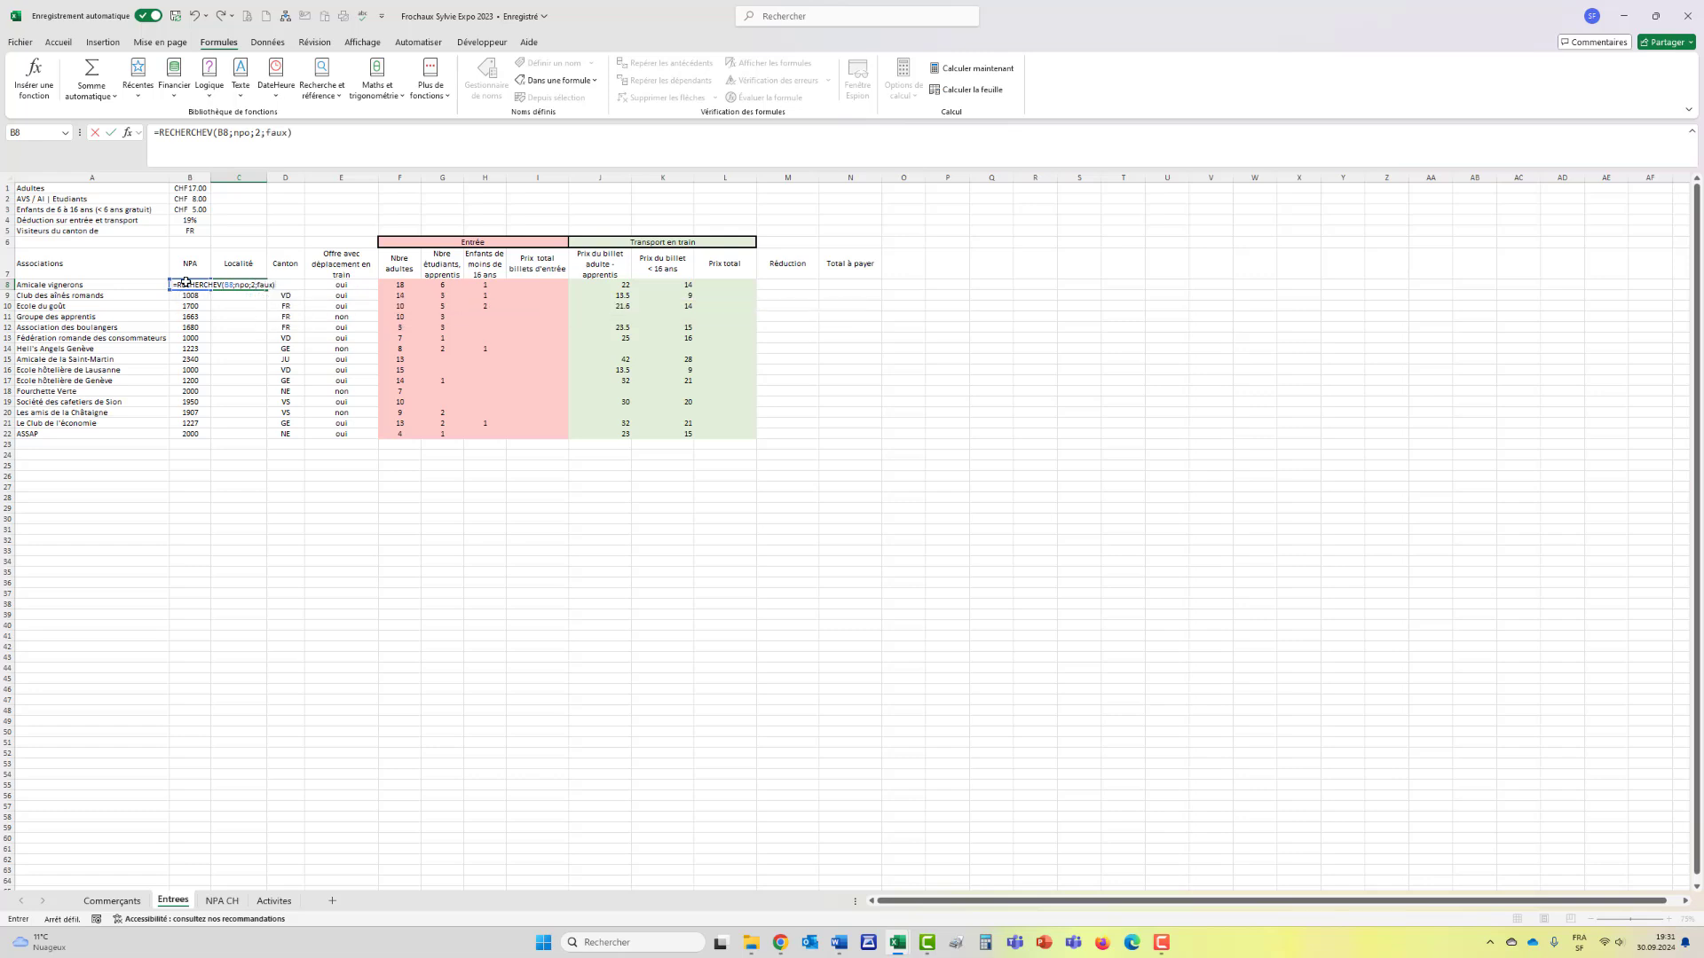
pyautogui.press('Return')
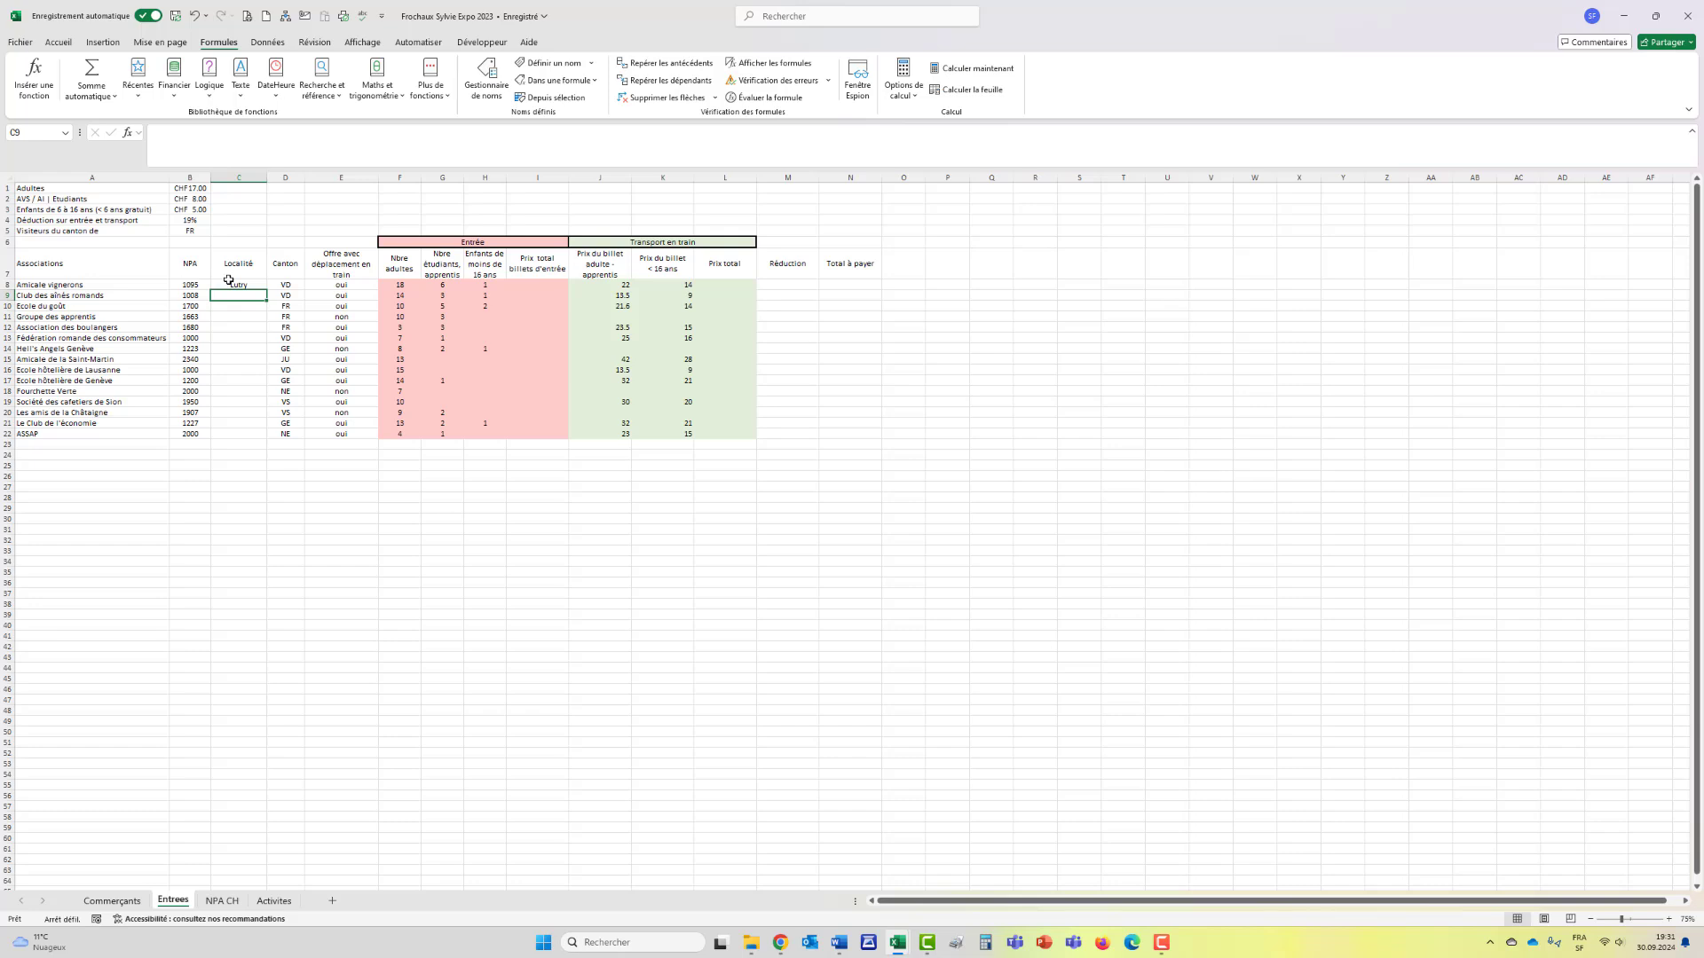
pyautogui.click(227, 283)
pyautogui.doubleClick(267, 292)
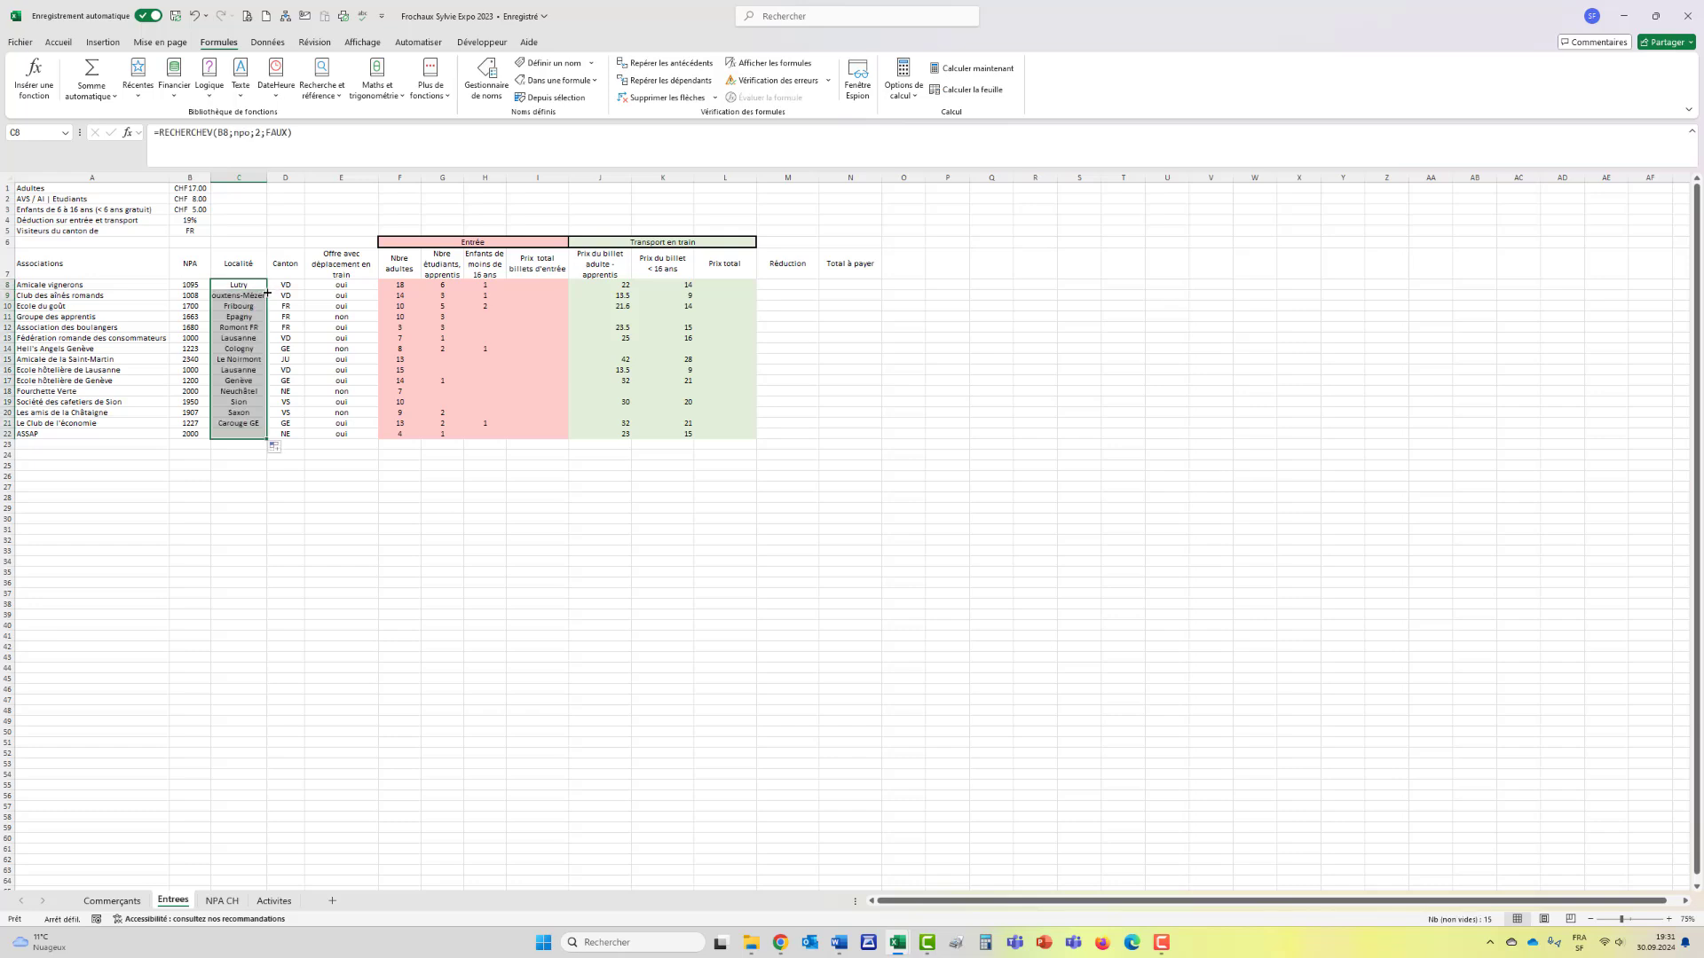
pyautogui.click(557, 283)
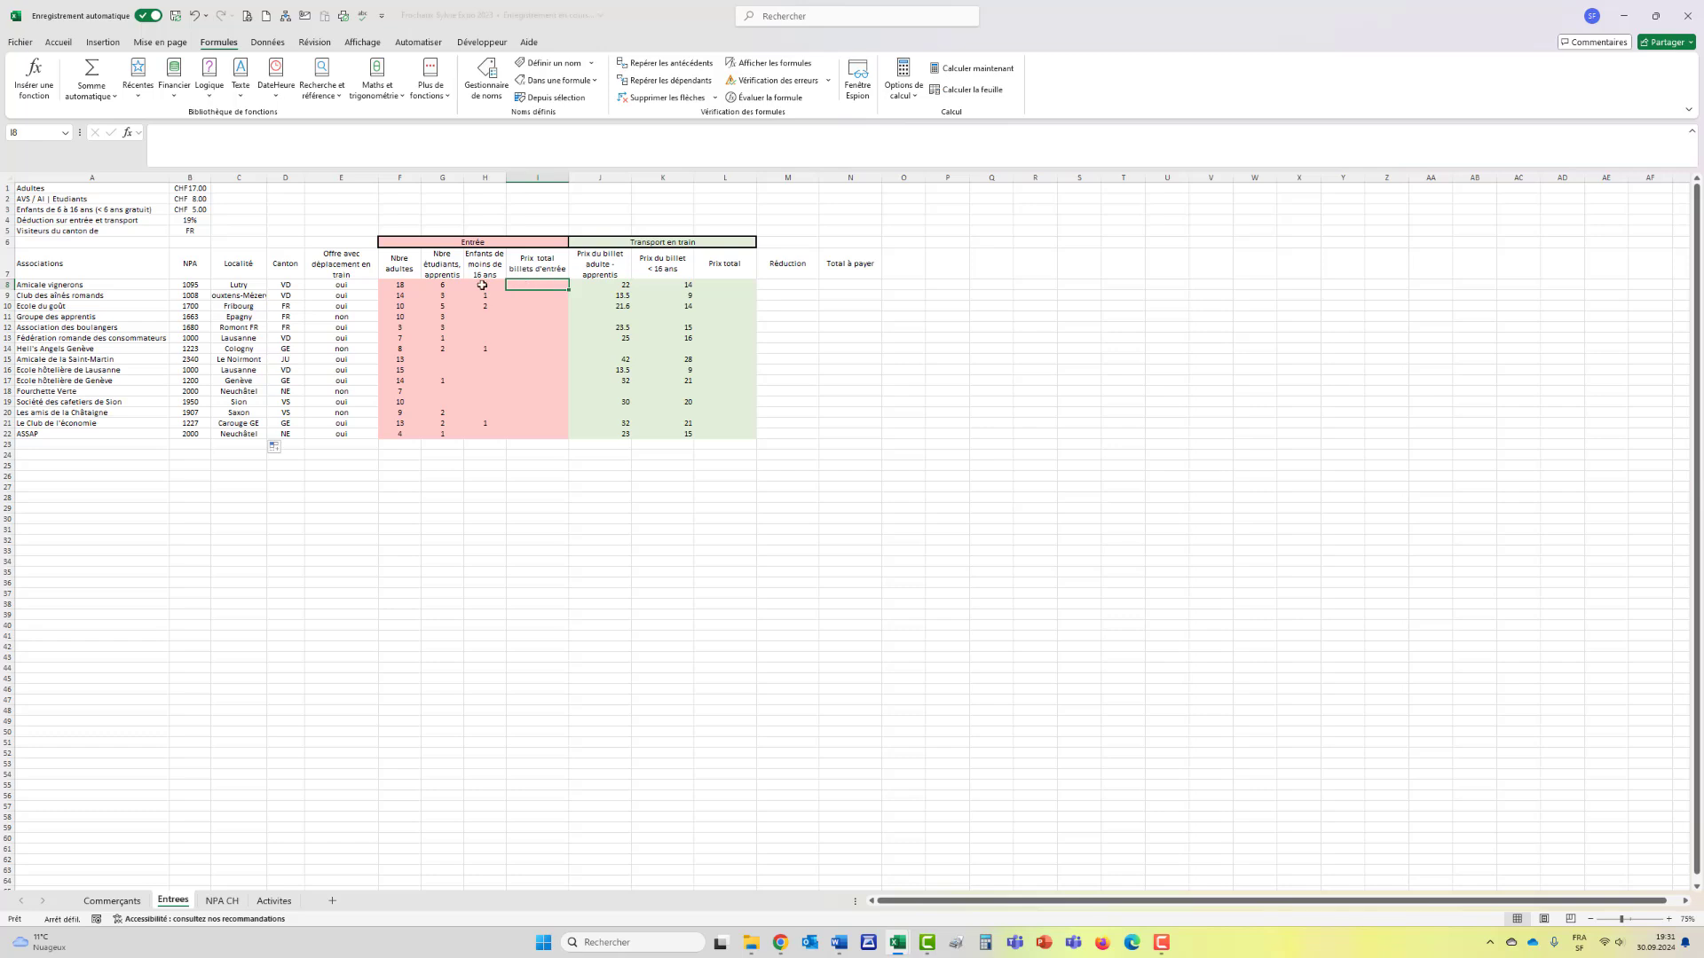
pyautogui.click(205, 198)
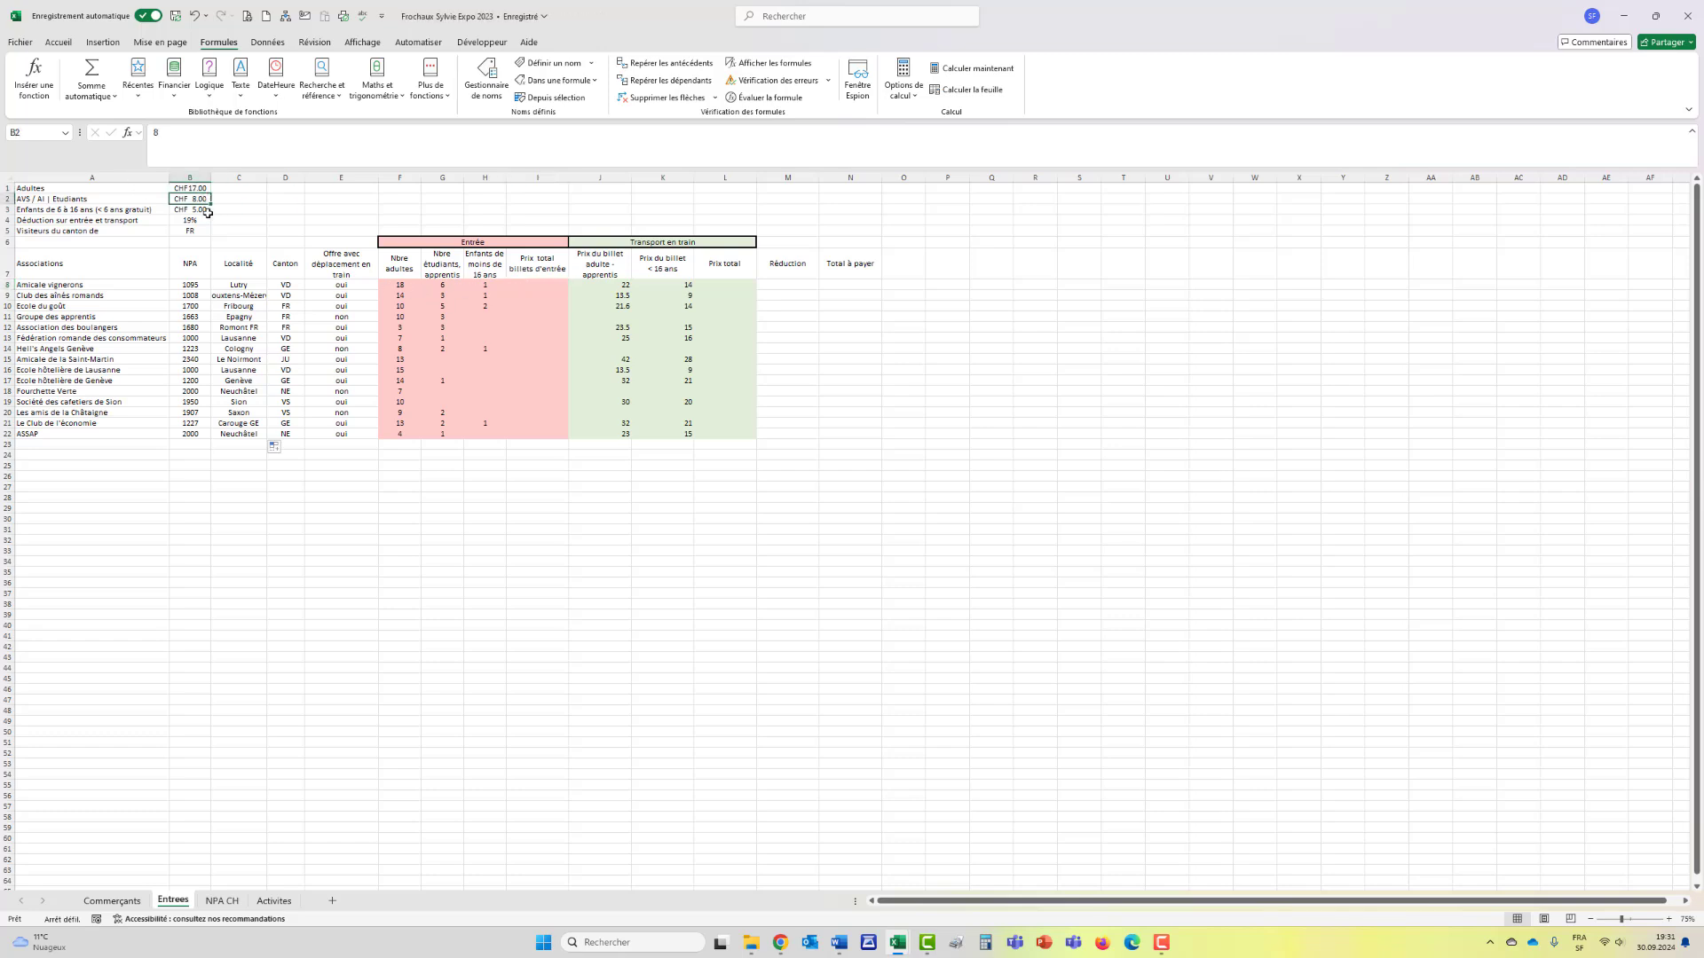
pyautogui.click(205, 210)
pyautogui.click(549, 287)
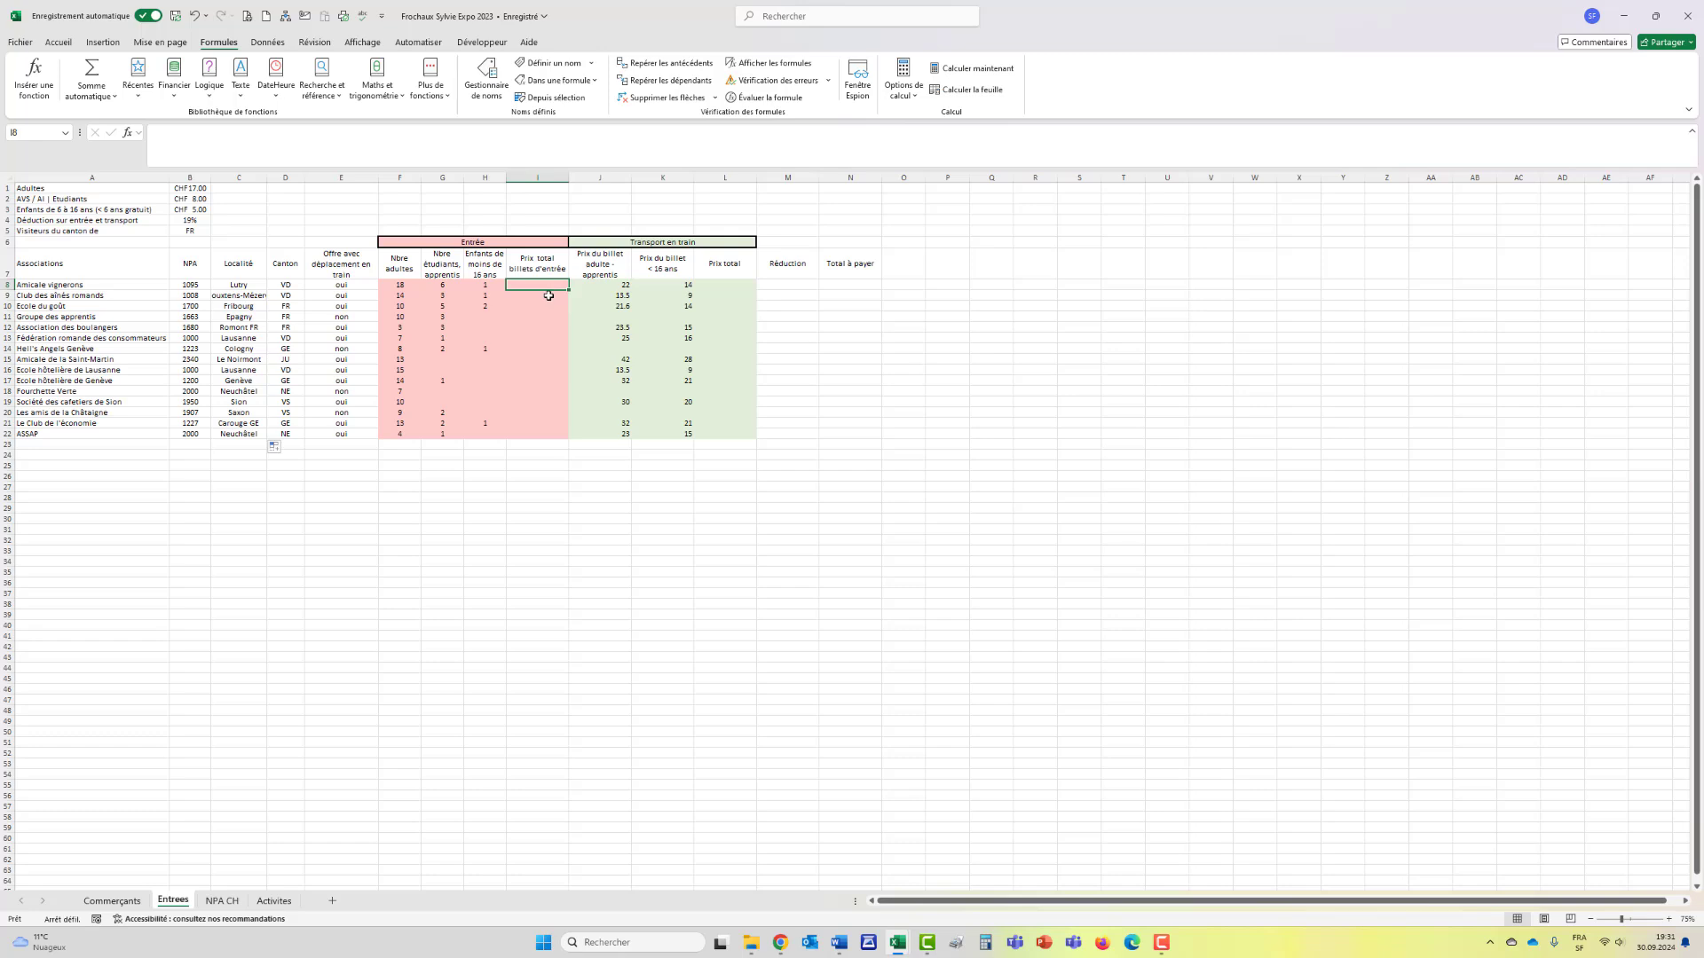
pyautogui.click(396, 286)
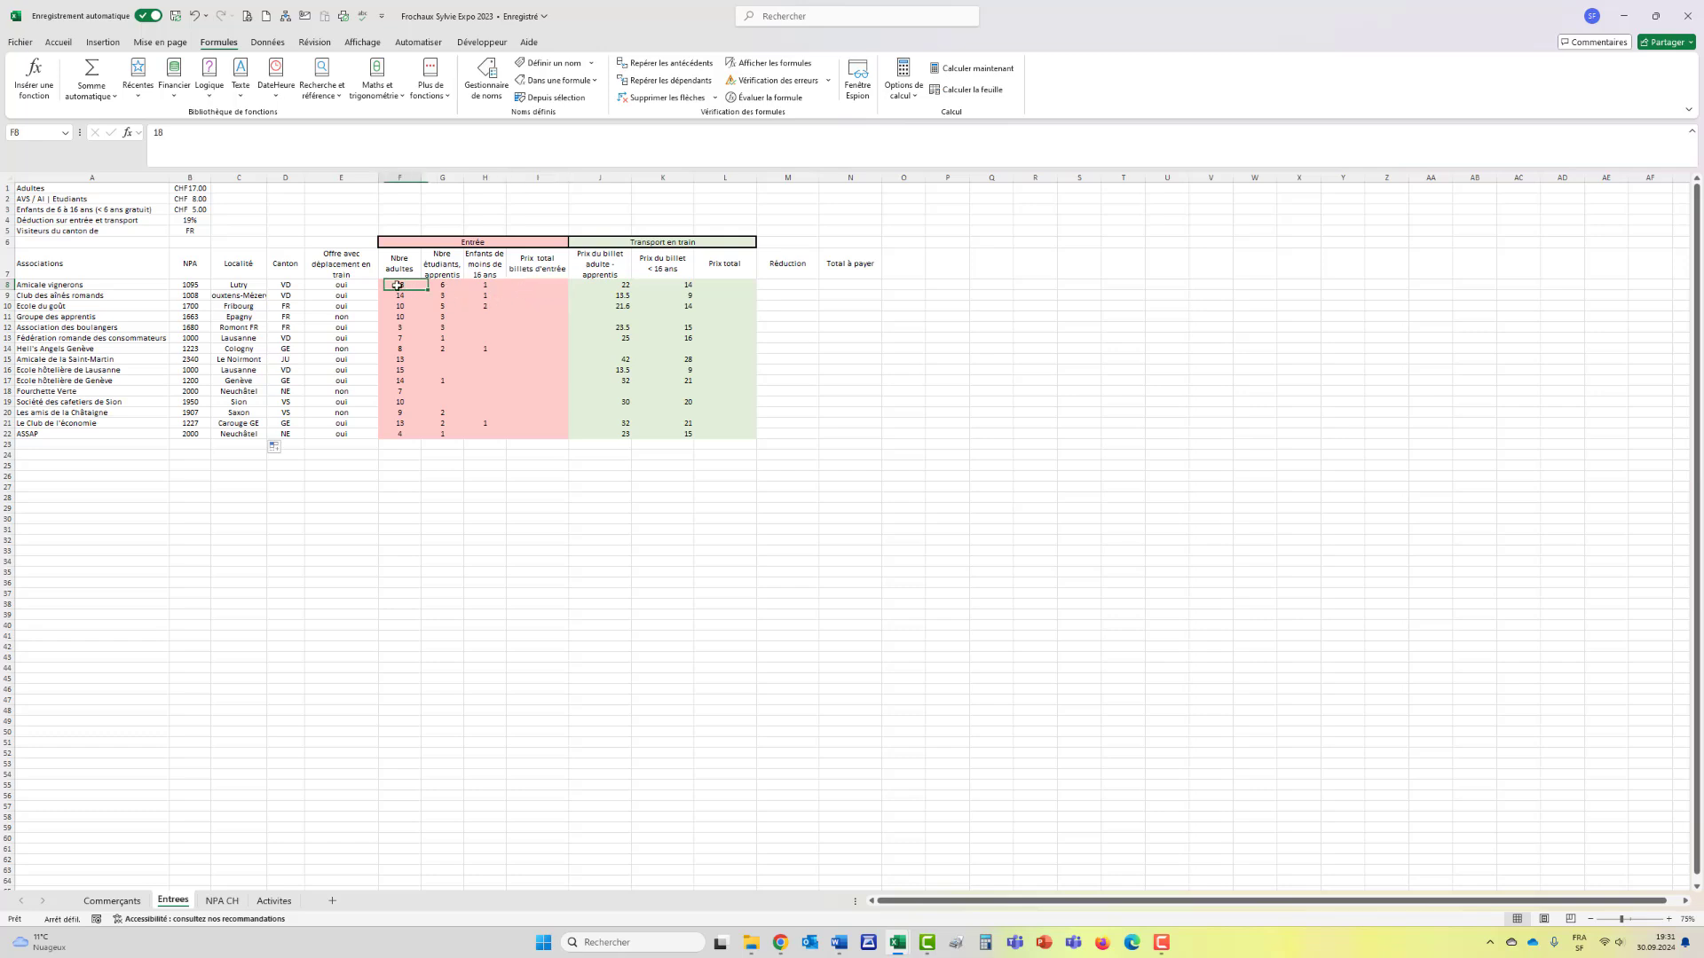
pyautogui.click(192, 189)
pyautogui.click(197, 209)
# Step: Start the entry-ticket total formula in I8 with the adult and student products, =(F8*$B$1)+(G8*$B$2, using absolute price references
pyautogui.click(535, 285)
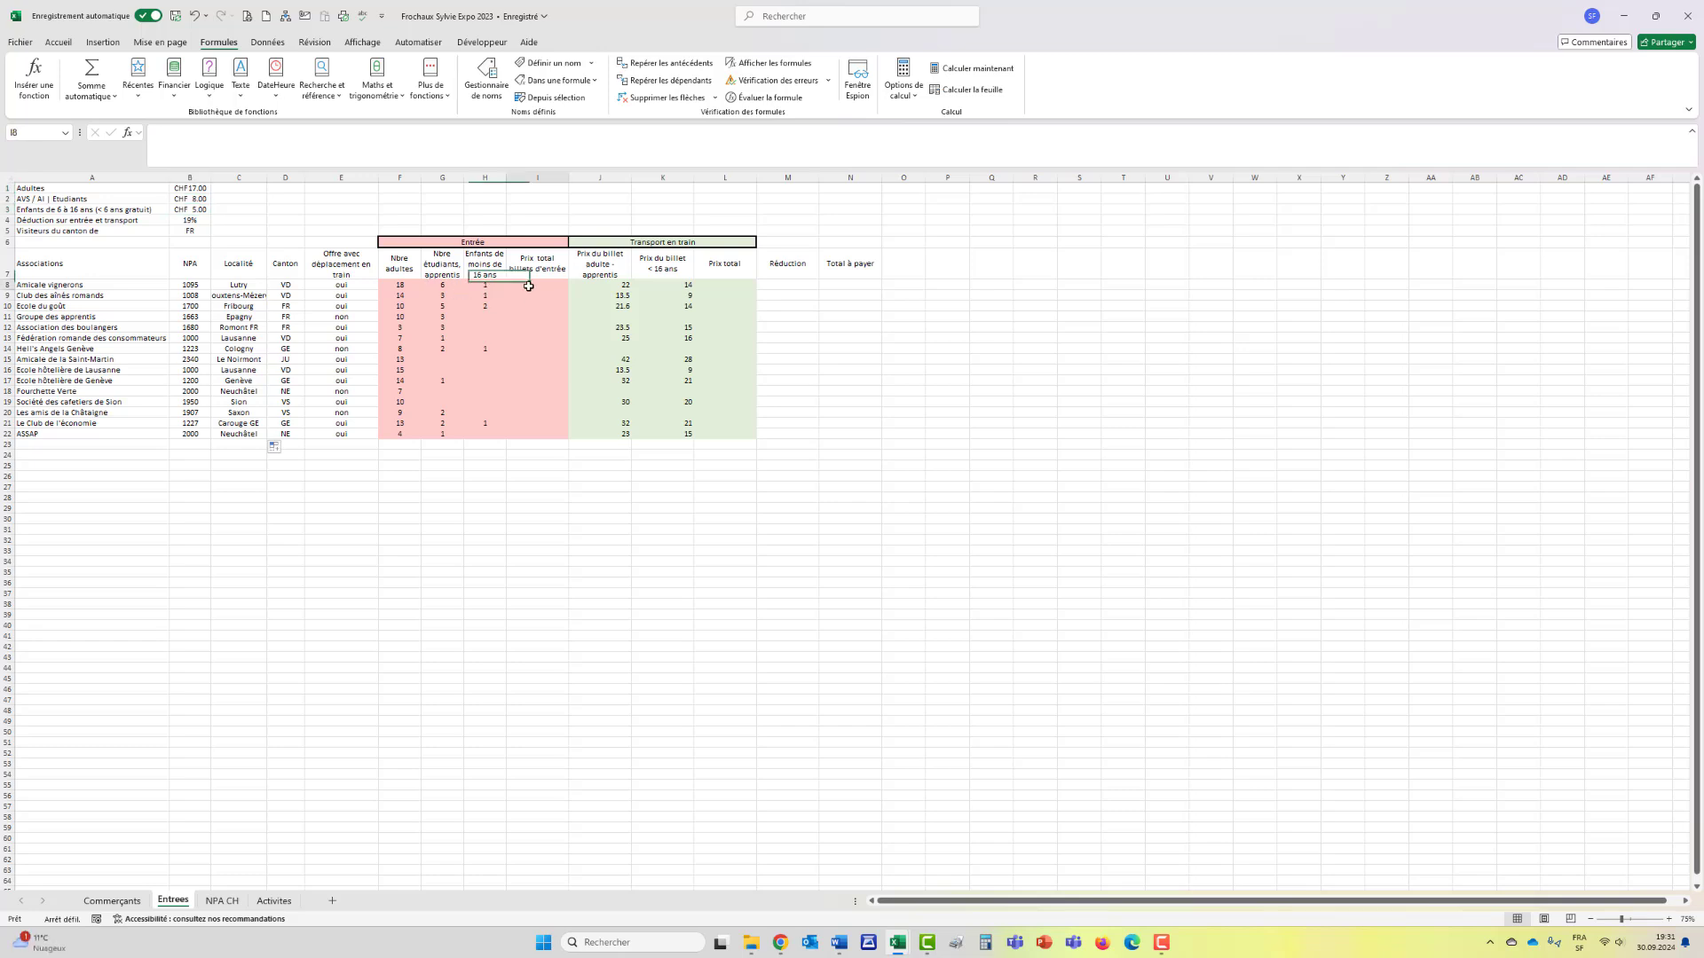
pyautogui.write('=(')
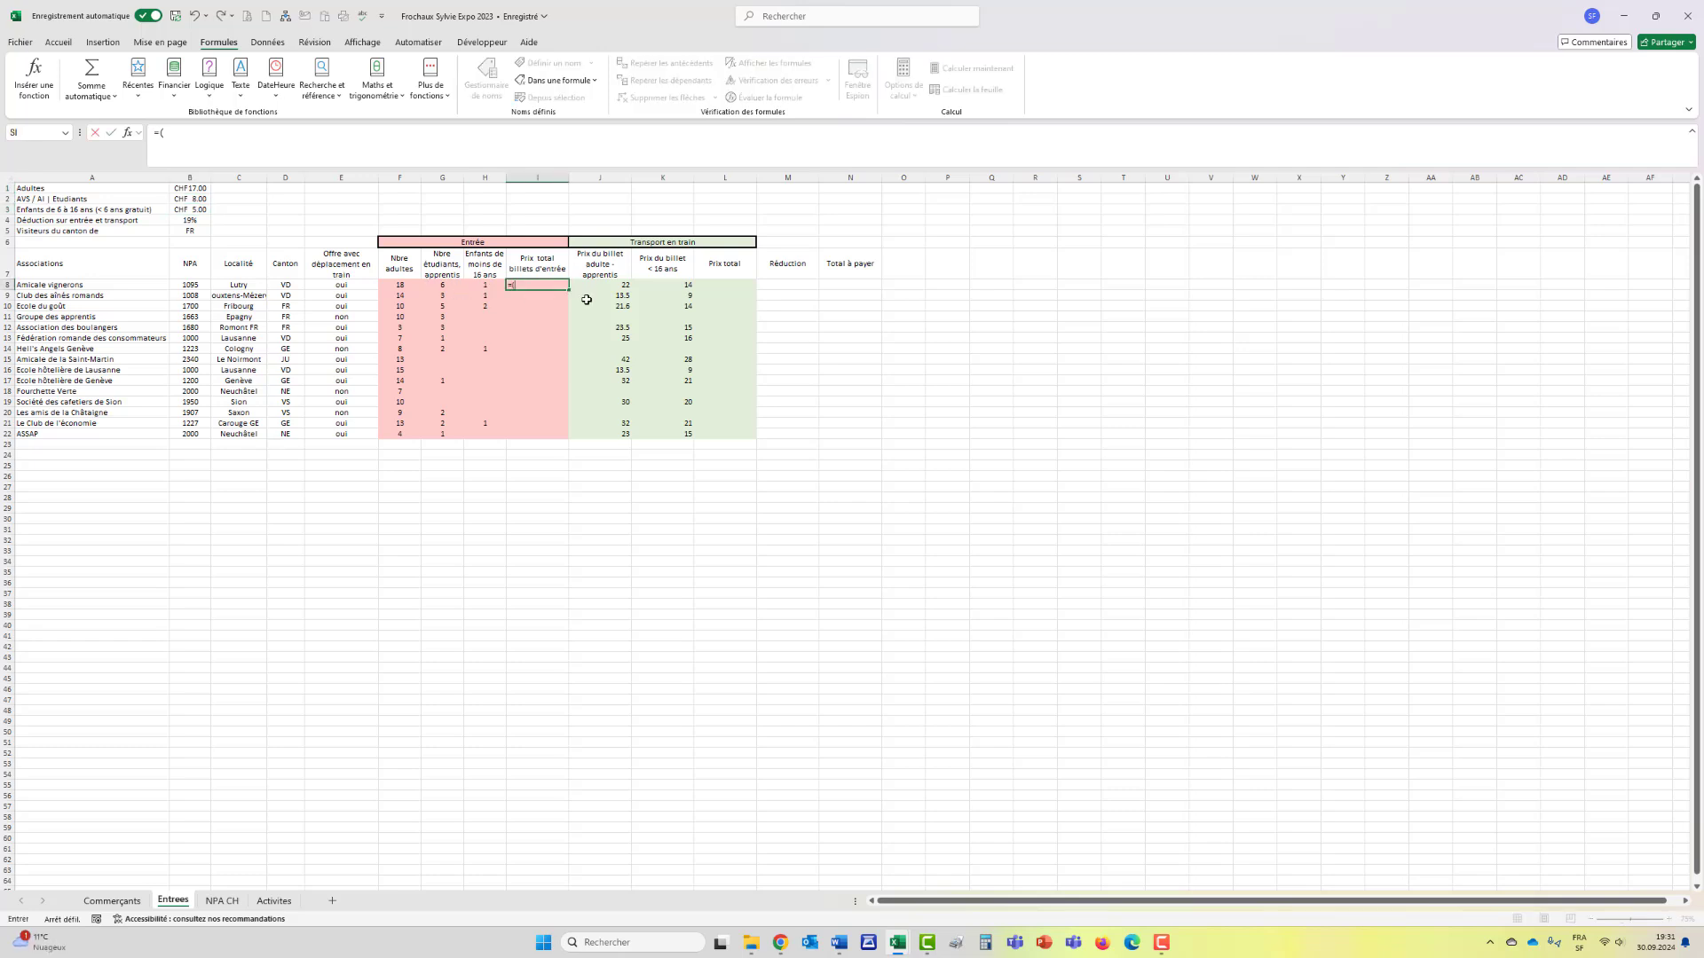
pyautogui.click(406, 285)
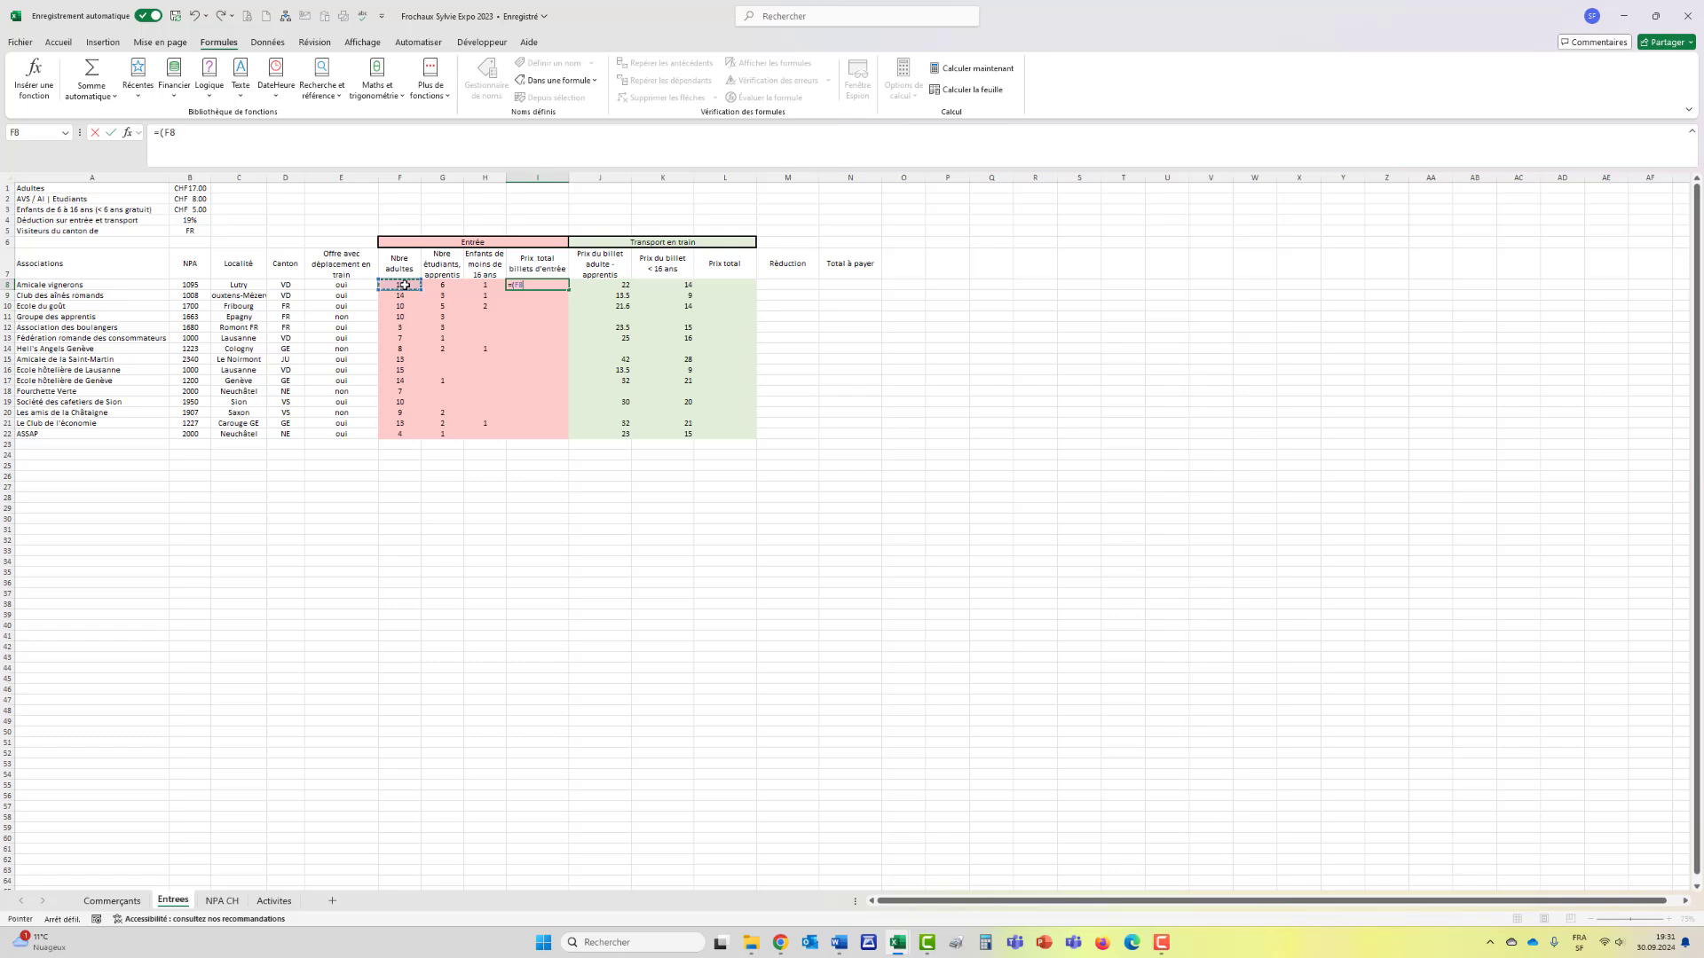
pyautogui.write('*')
pyautogui.click(195, 188)
pyautogui.press('F4')
pyautogui.write(')+(')
pyautogui.click(434, 284)
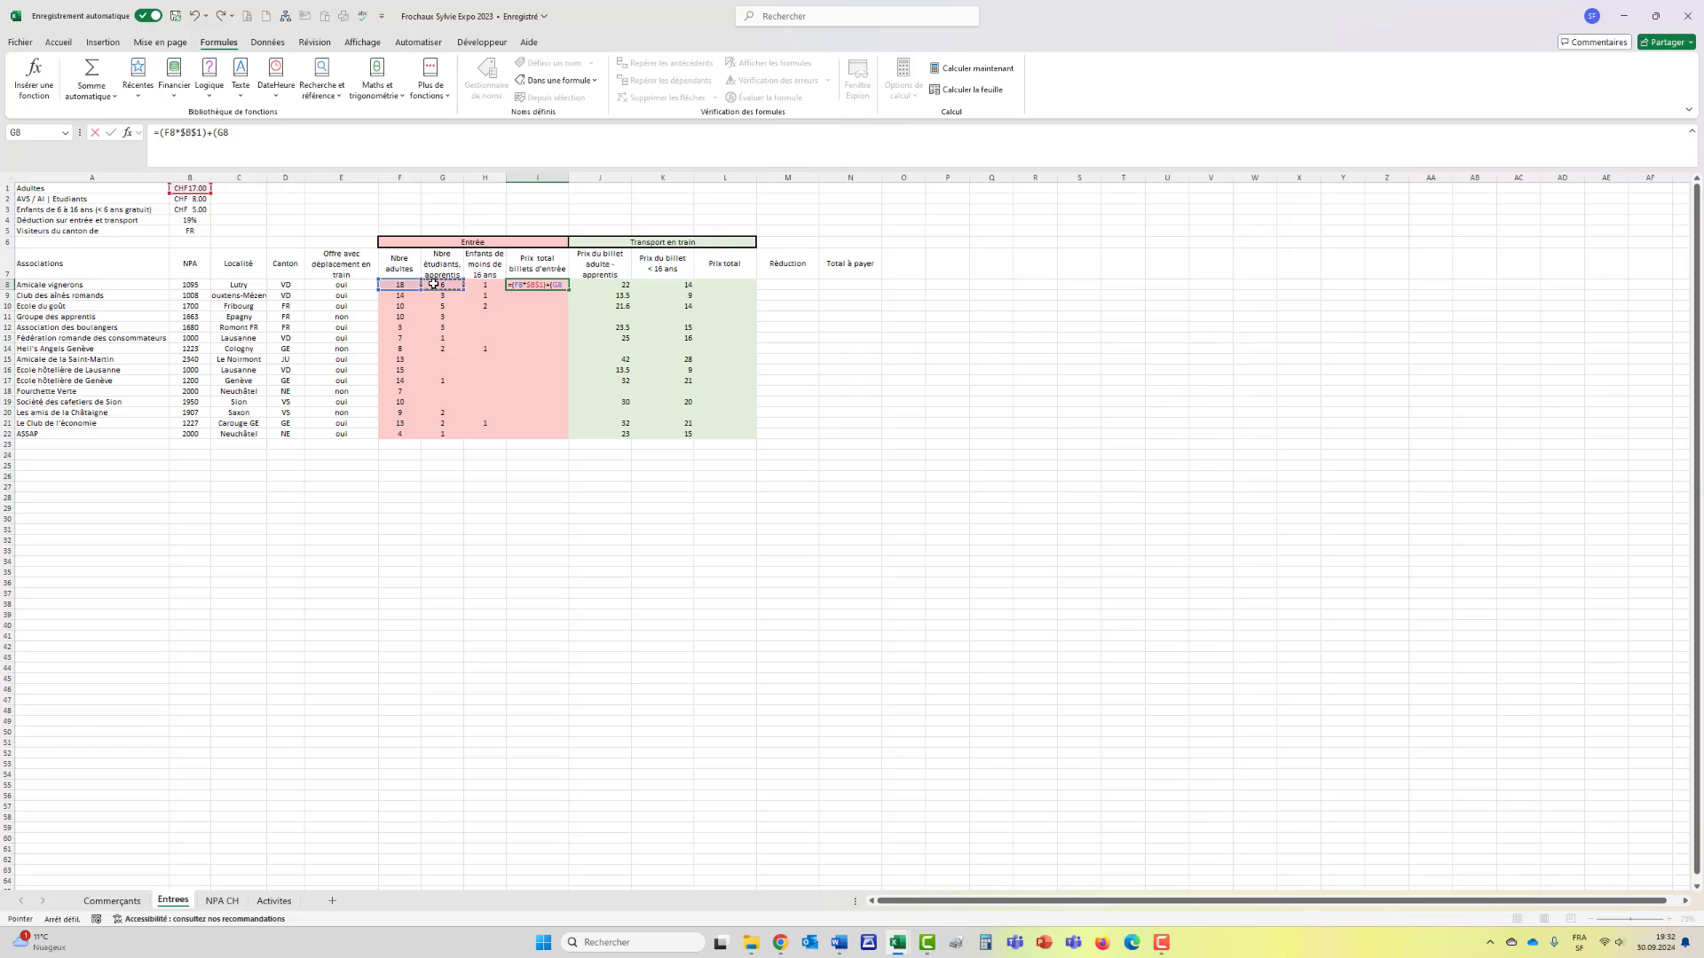
pyautogui.write('*')
pyautogui.click(193, 199)
pyautogui.press('F4')
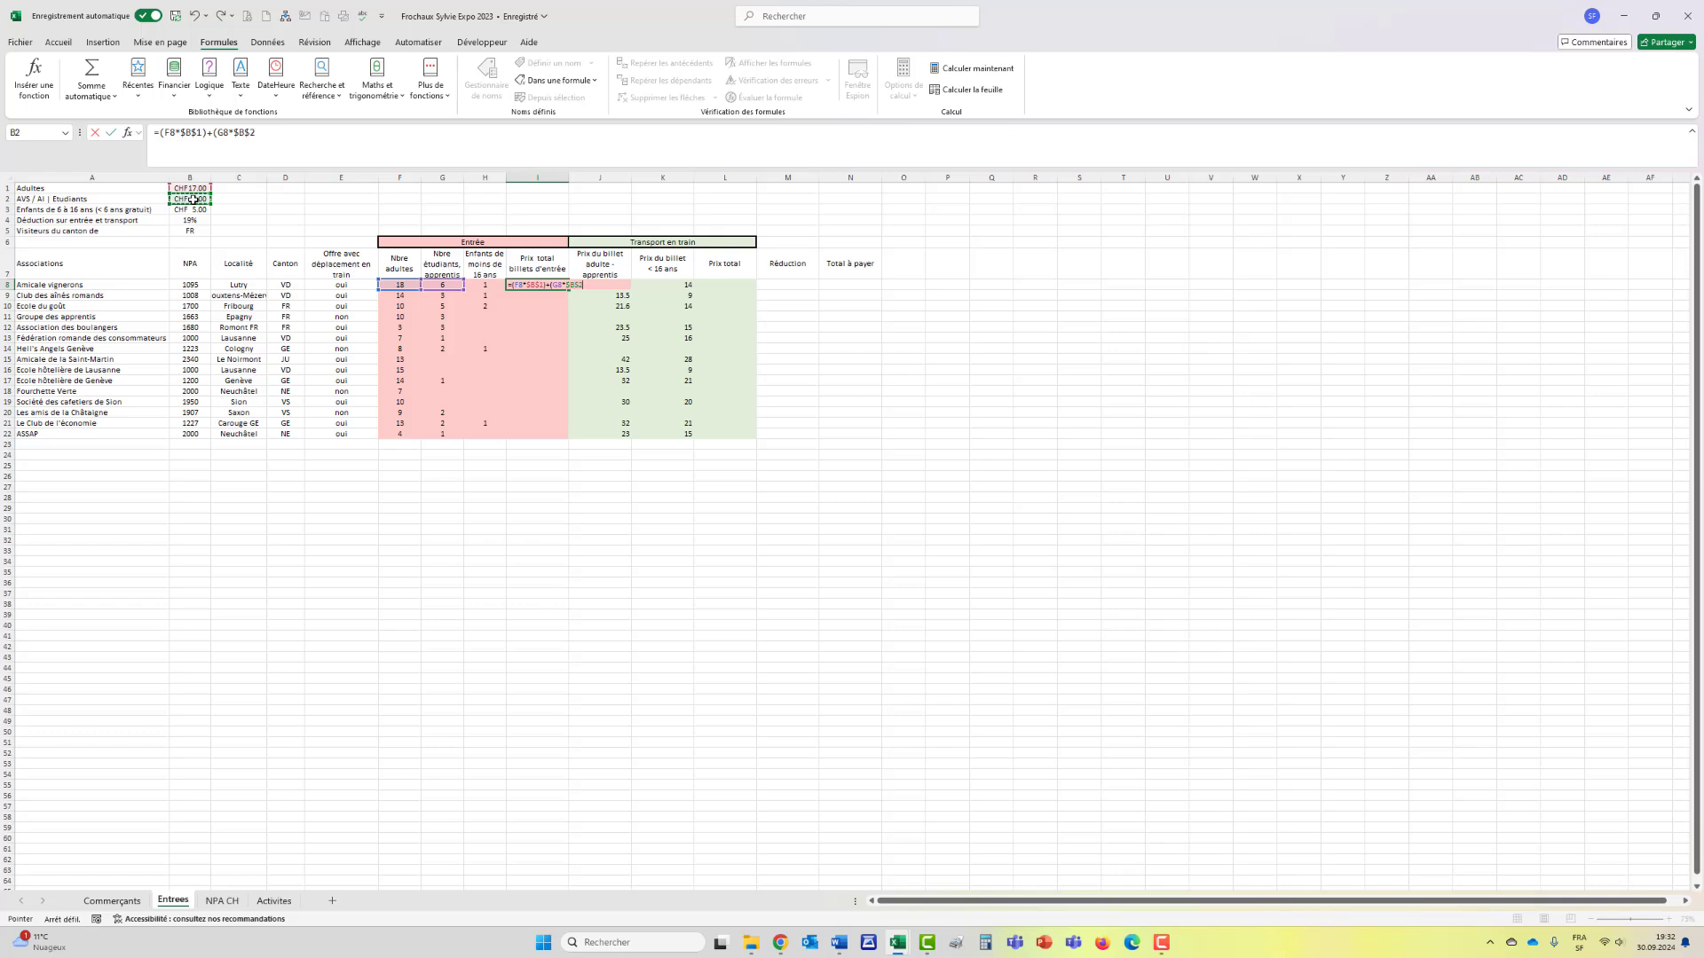
# Step: Complete the I8 formula with the children's product +(H8*$B$3) and fill it down to row 22
pyautogui.write(')+(')
pyautogui.click(486, 284)
pyautogui.write('*')
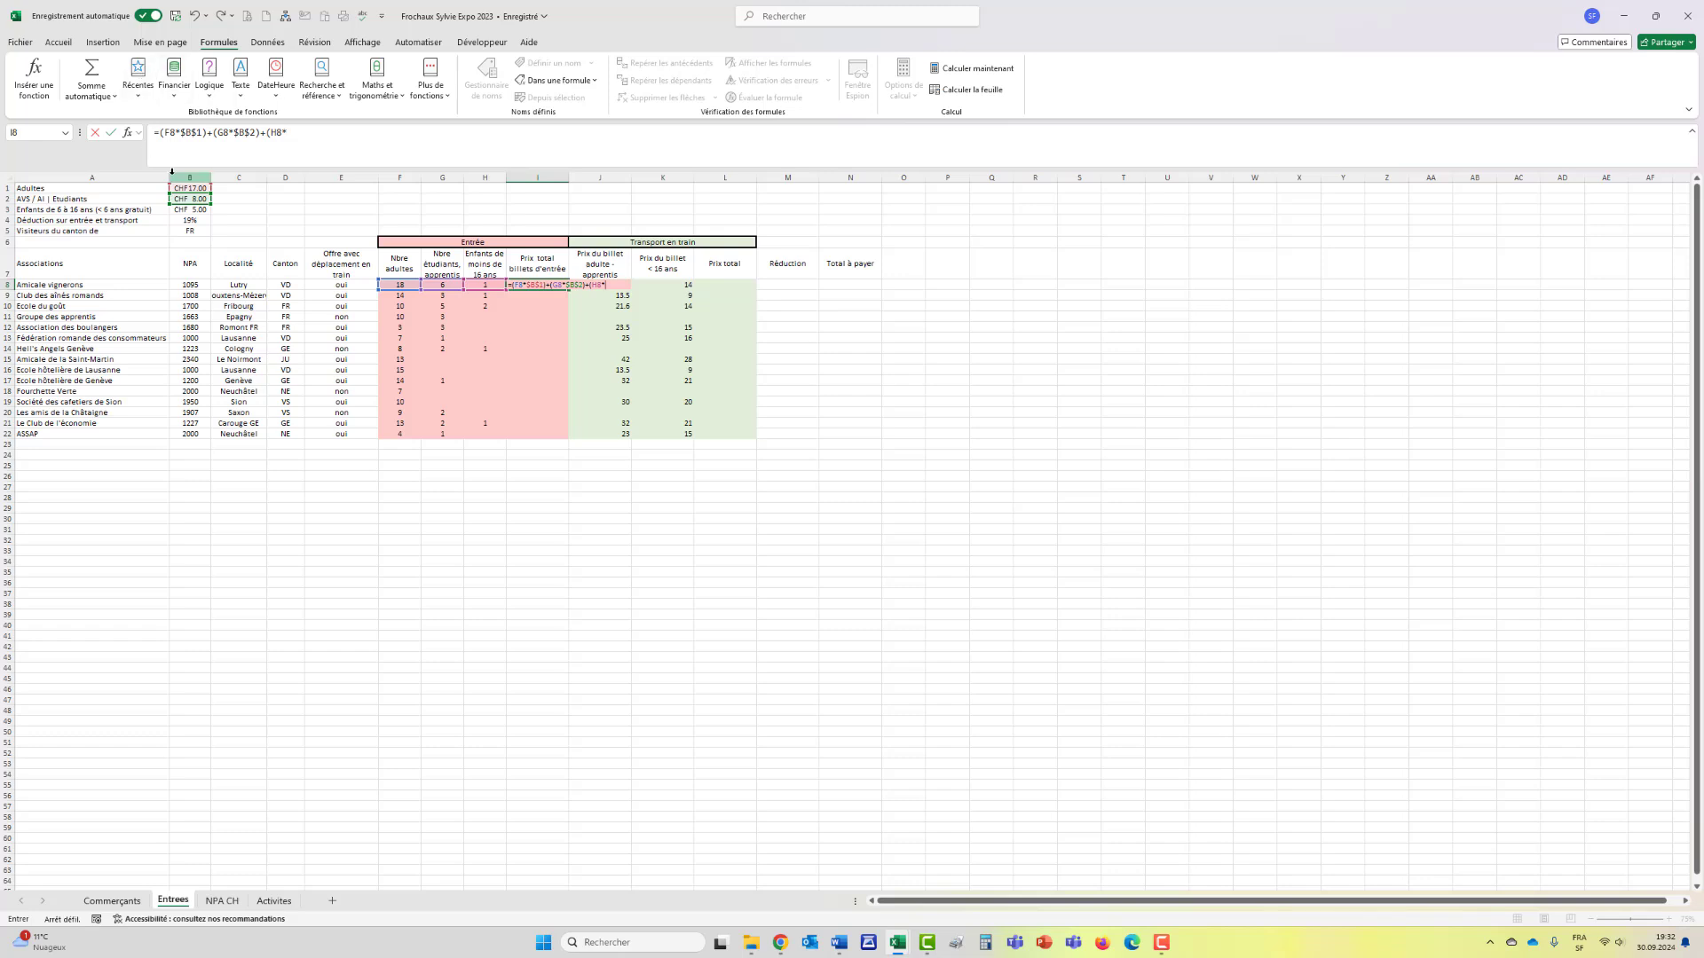
pyautogui.click(190, 209)
pyautogui.write(')')
pyautogui.press('Return')
pyautogui.click(537, 285)
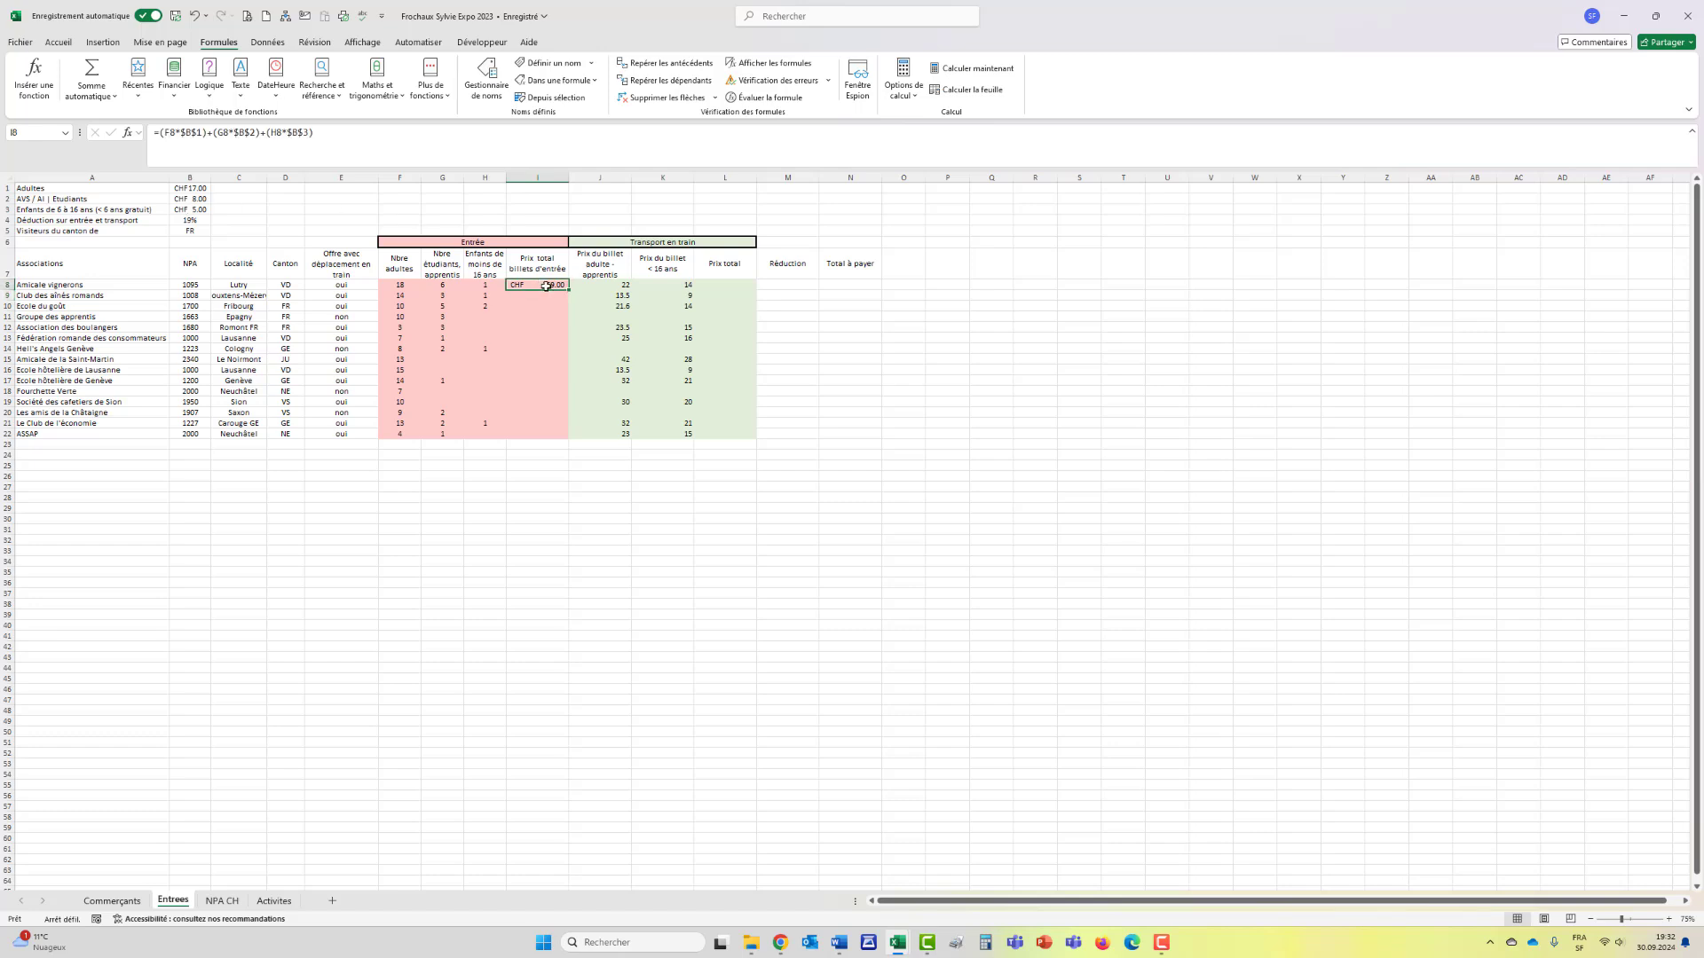
pyautogui.doubleClick(567, 291)
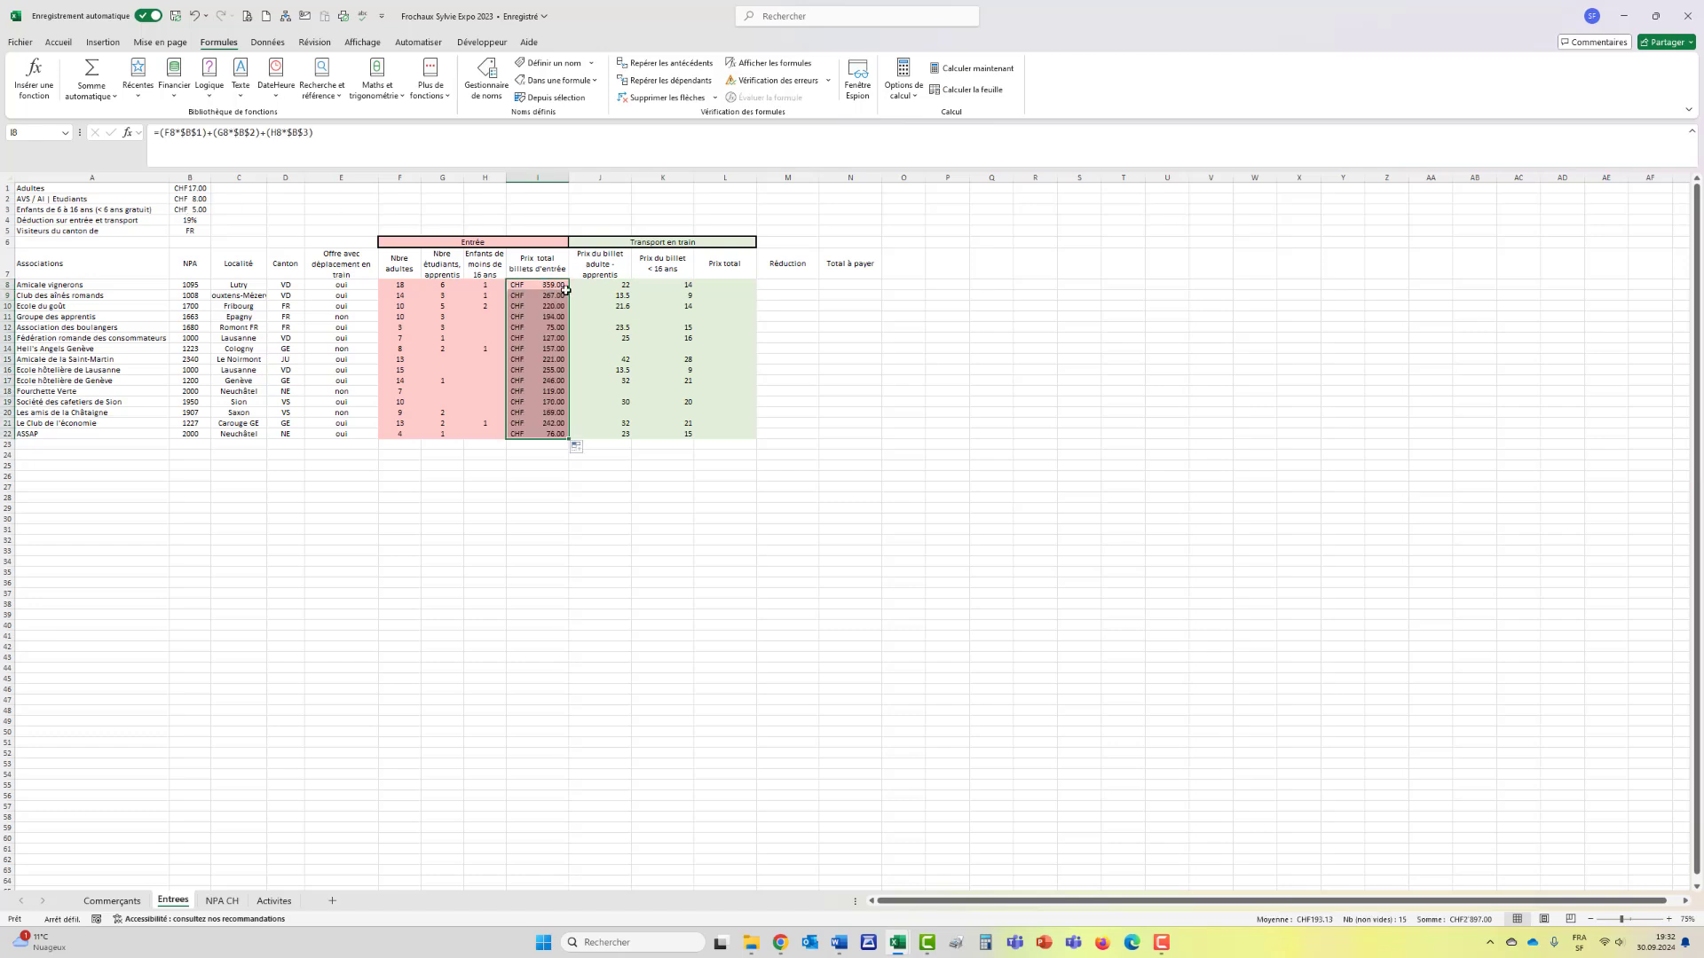
# Step: Start the train transport Prix total formula in L8 with the condition =si(E8="oui"; and an opening parenthesis for the true value
pyautogui.click(718, 285)
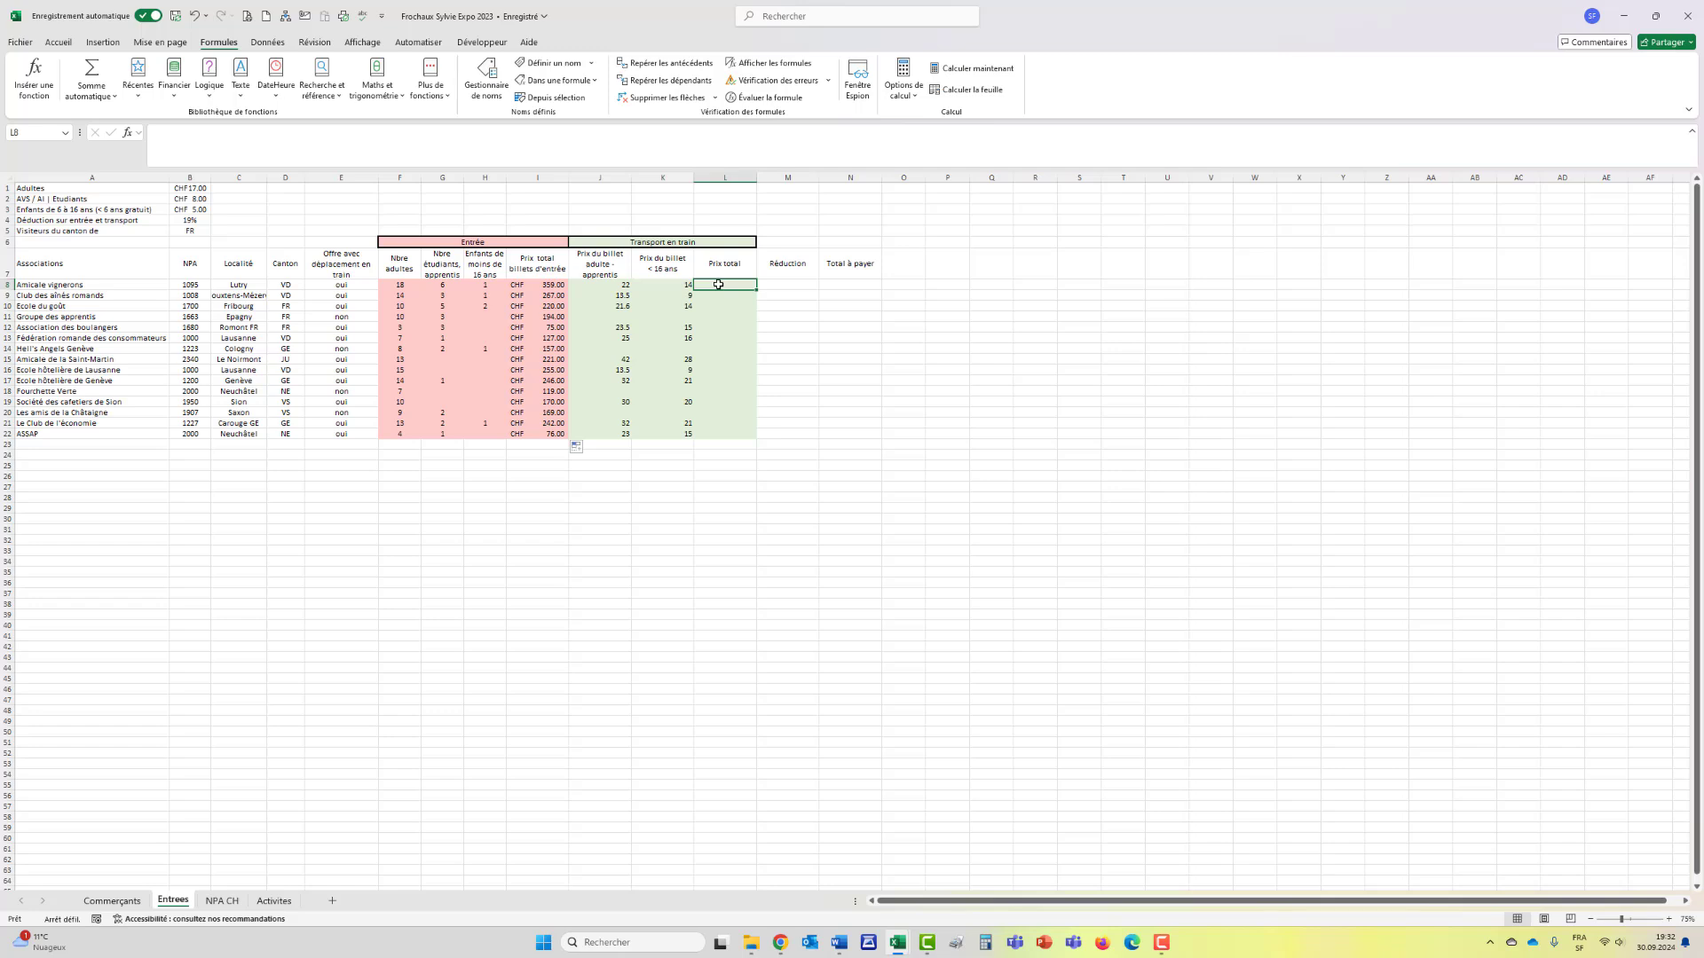
pyautogui.click(346, 283)
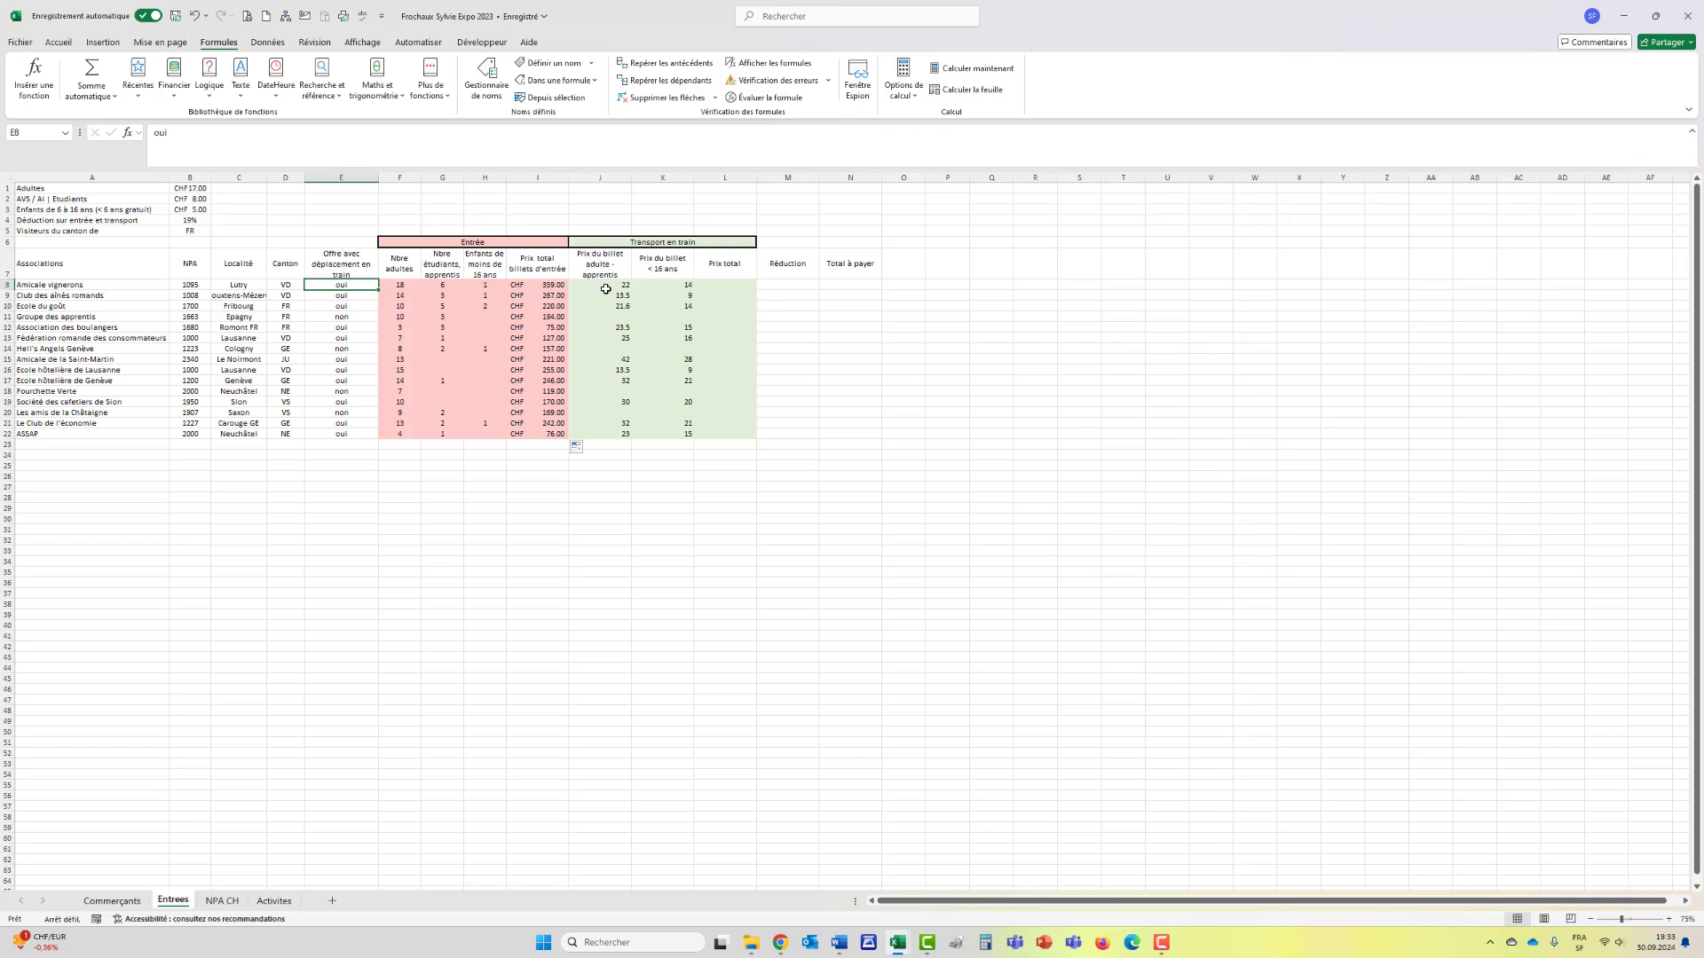
pyautogui.click(726, 287)
pyautogui.write('=si')
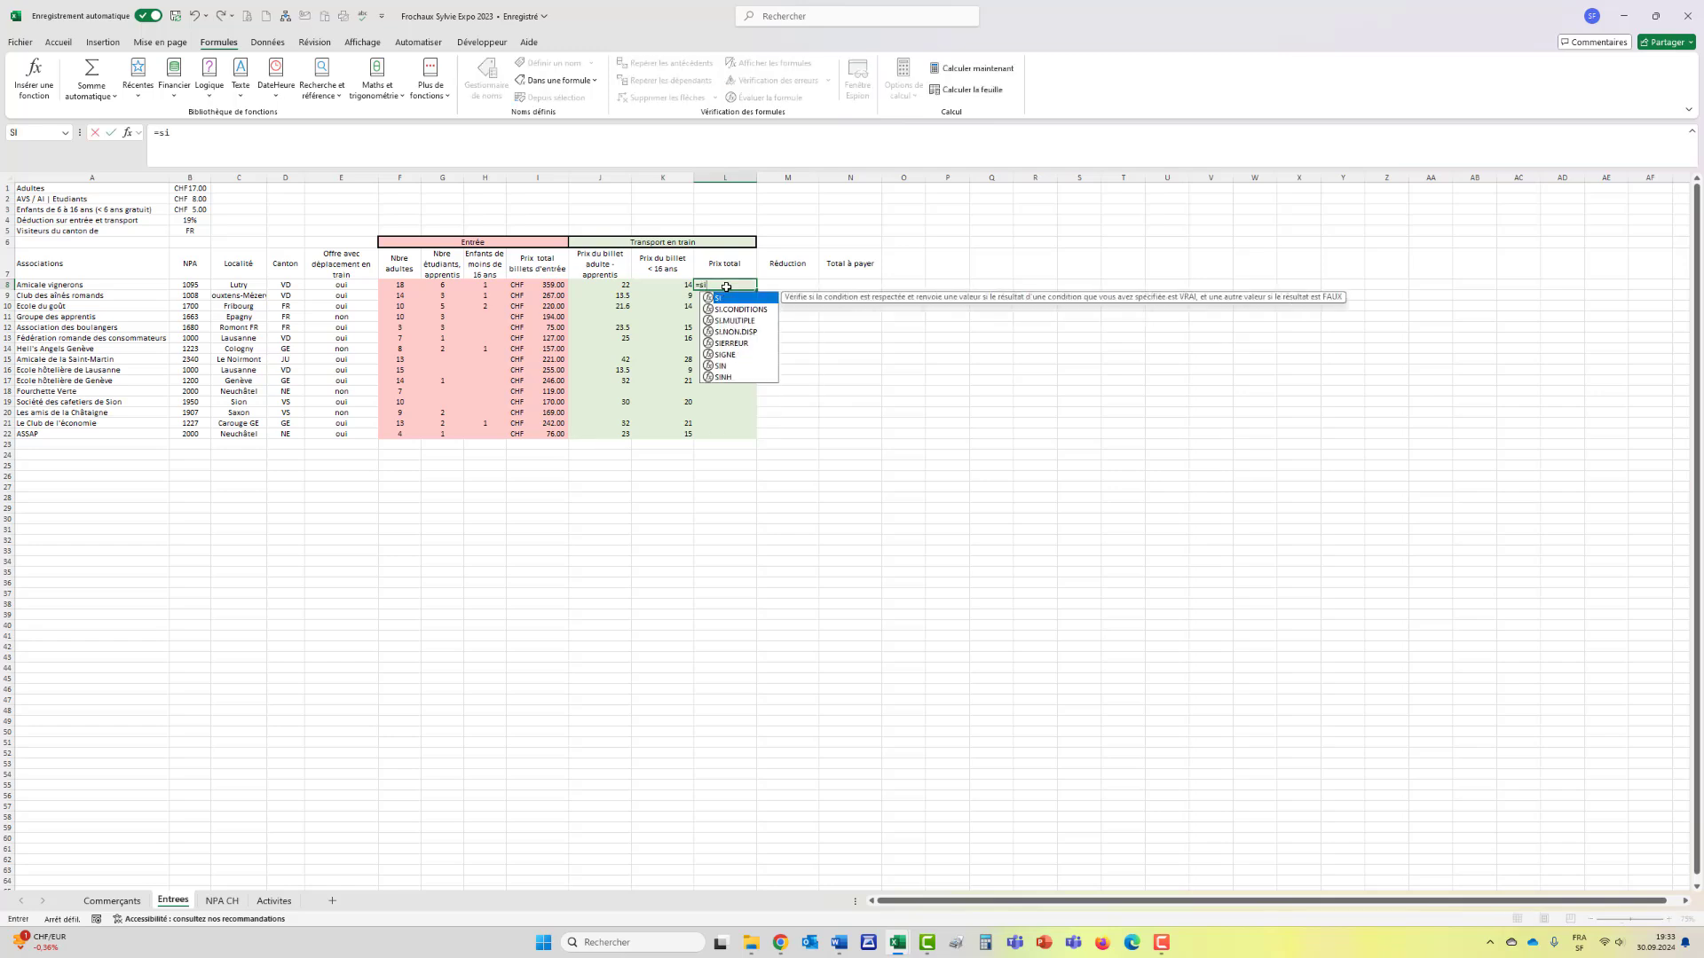
pyautogui.write('(')
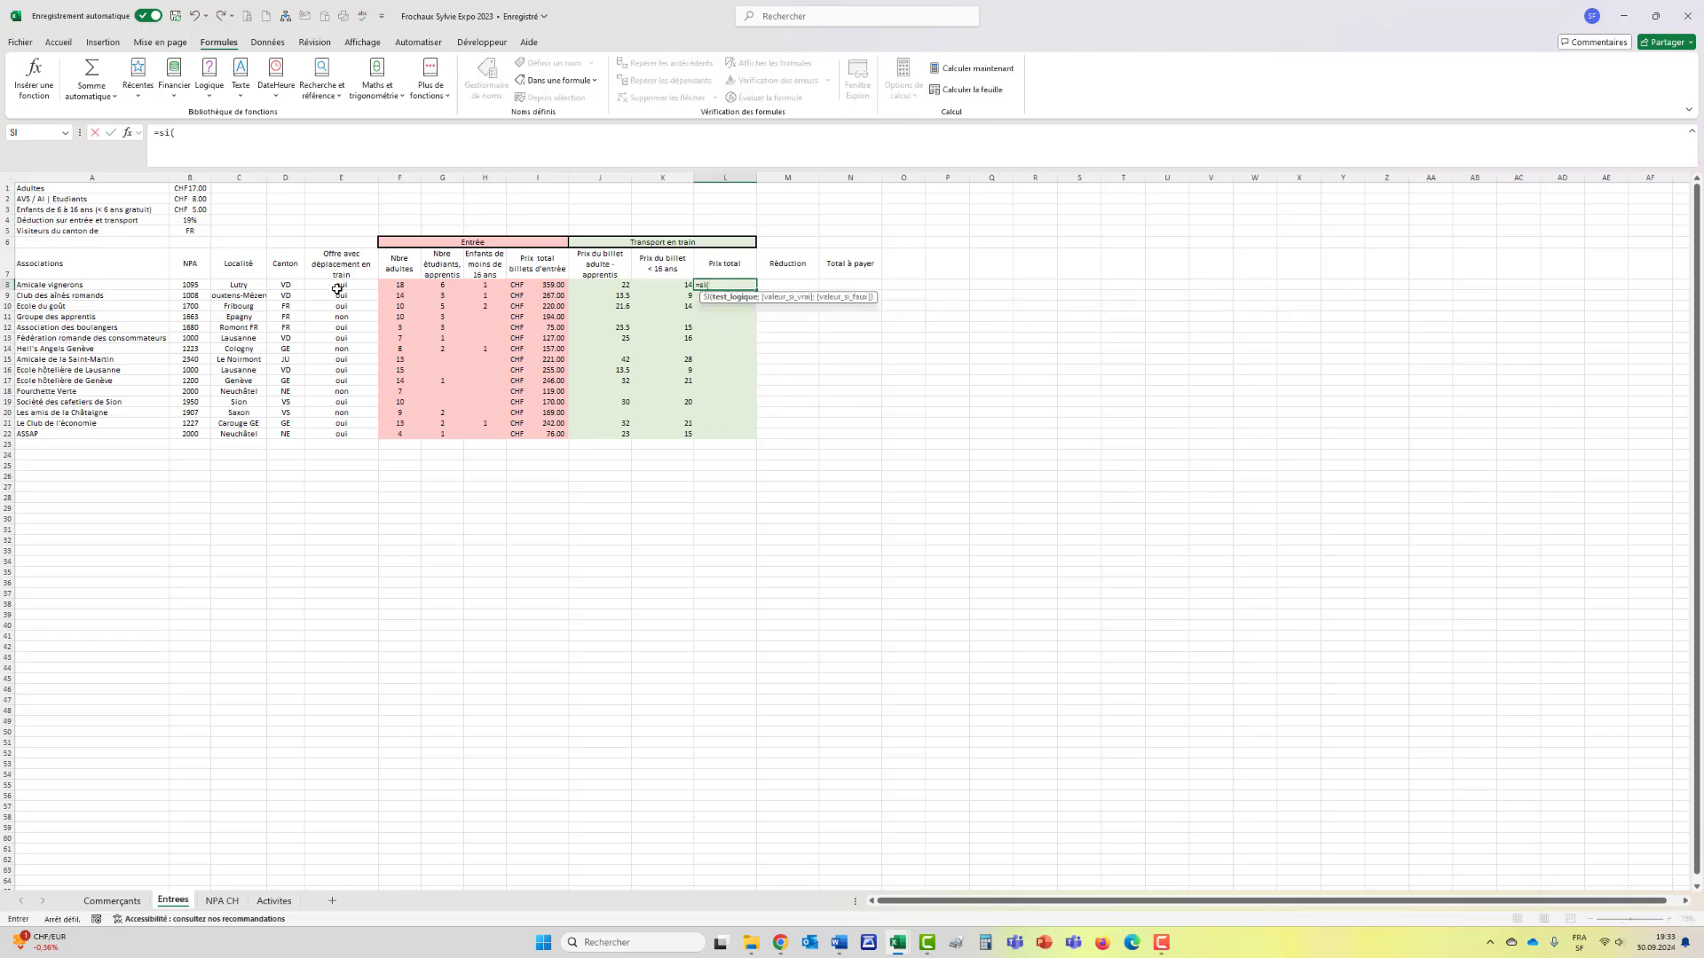
pyautogui.click(339, 287)
pyautogui.write('"')
pyautogui.write(';(')
# Step: Build the true value of the L8 formula as (F8+G8)*J8+H8*K8 from the visitor counts and train ticket prices
pyautogui.click(402, 285)
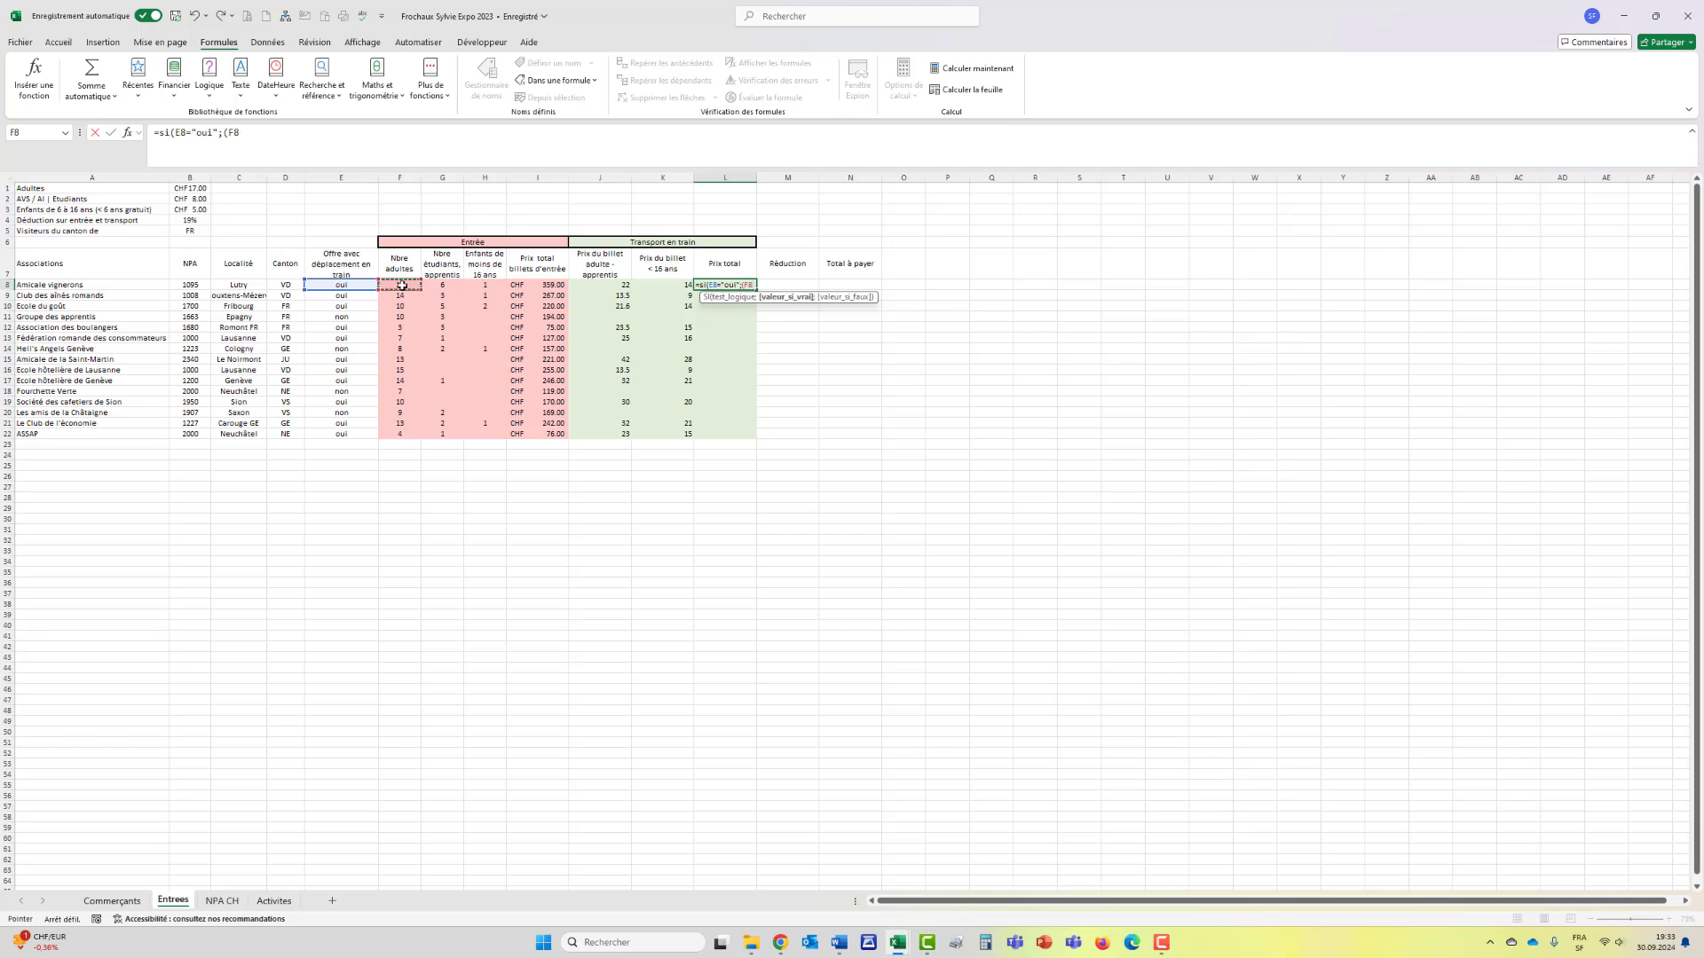
pyautogui.write('+')
pyautogui.click(439, 286)
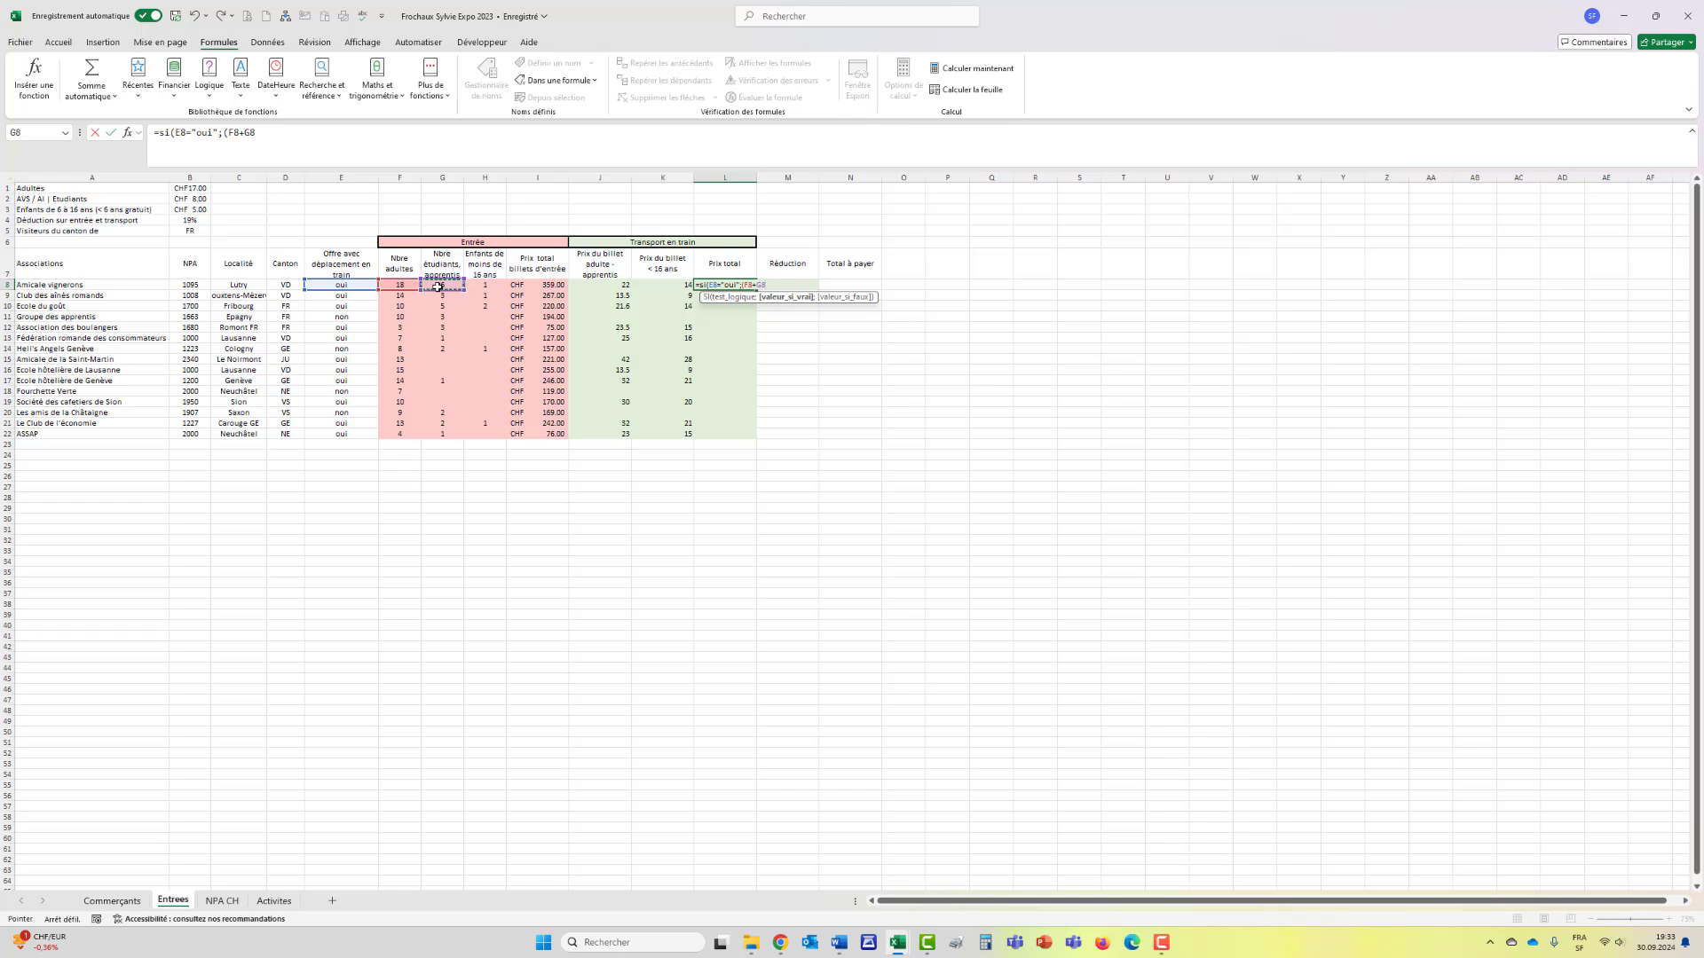
pyautogui.write(')*')
pyautogui.click(604, 284)
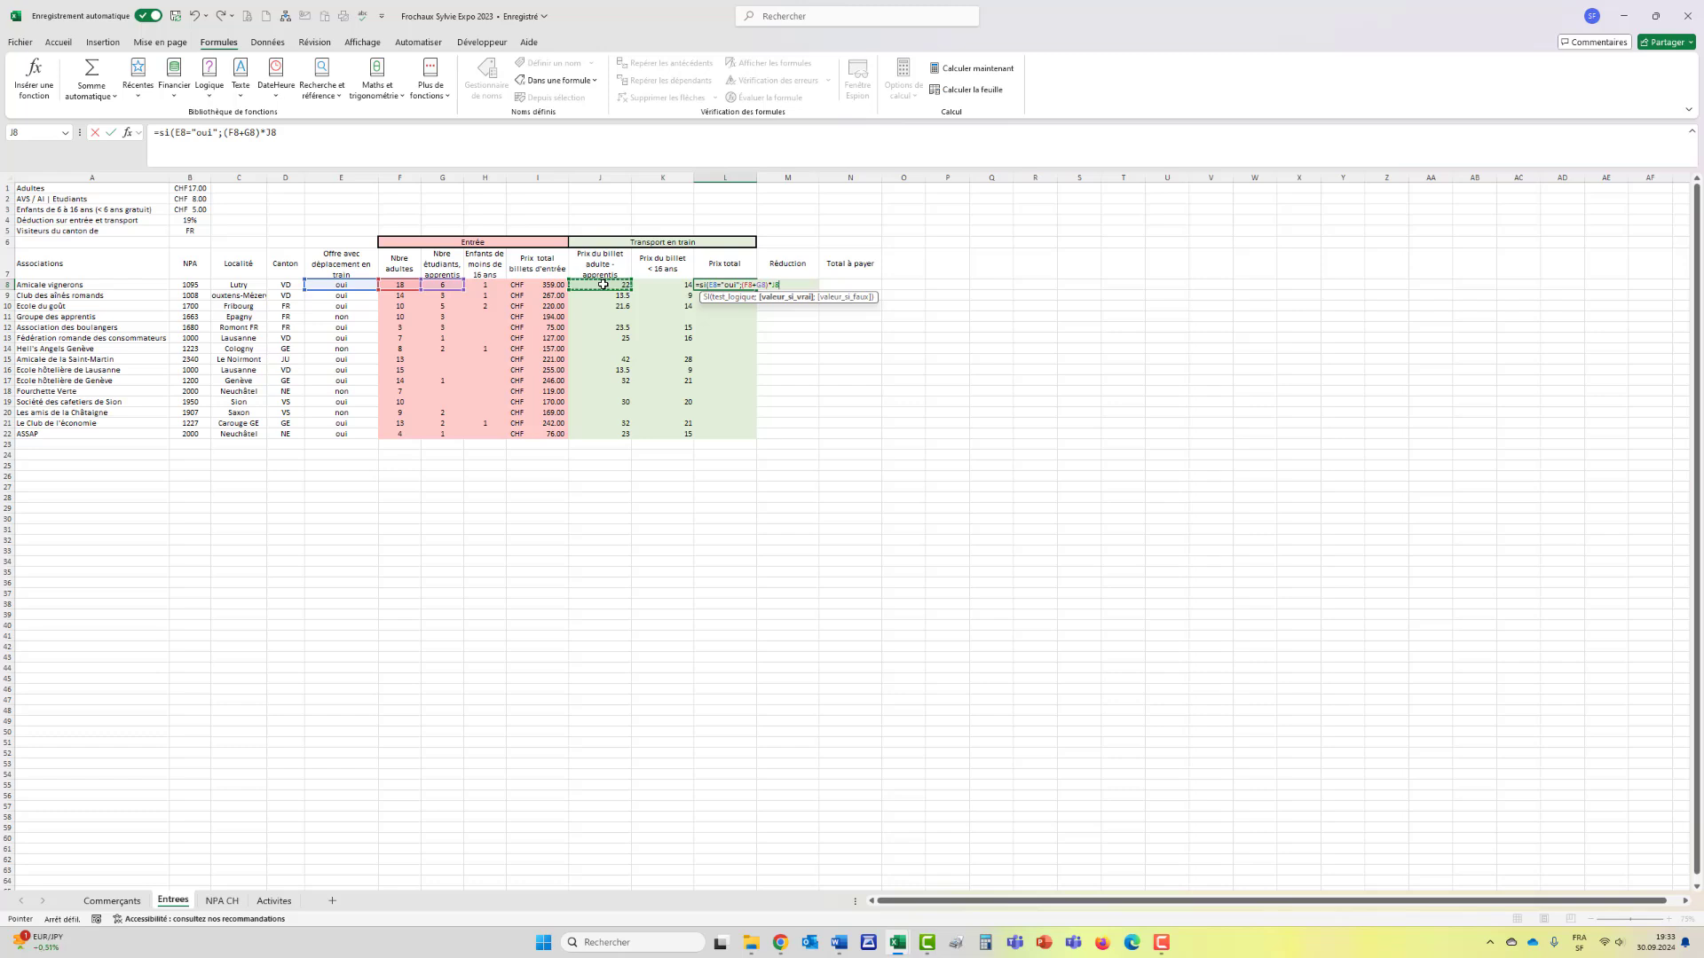
pyautogui.write('+')
pyautogui.click(488, 285)
pyautogui.write('*')
pyautogui.click(666, 285)
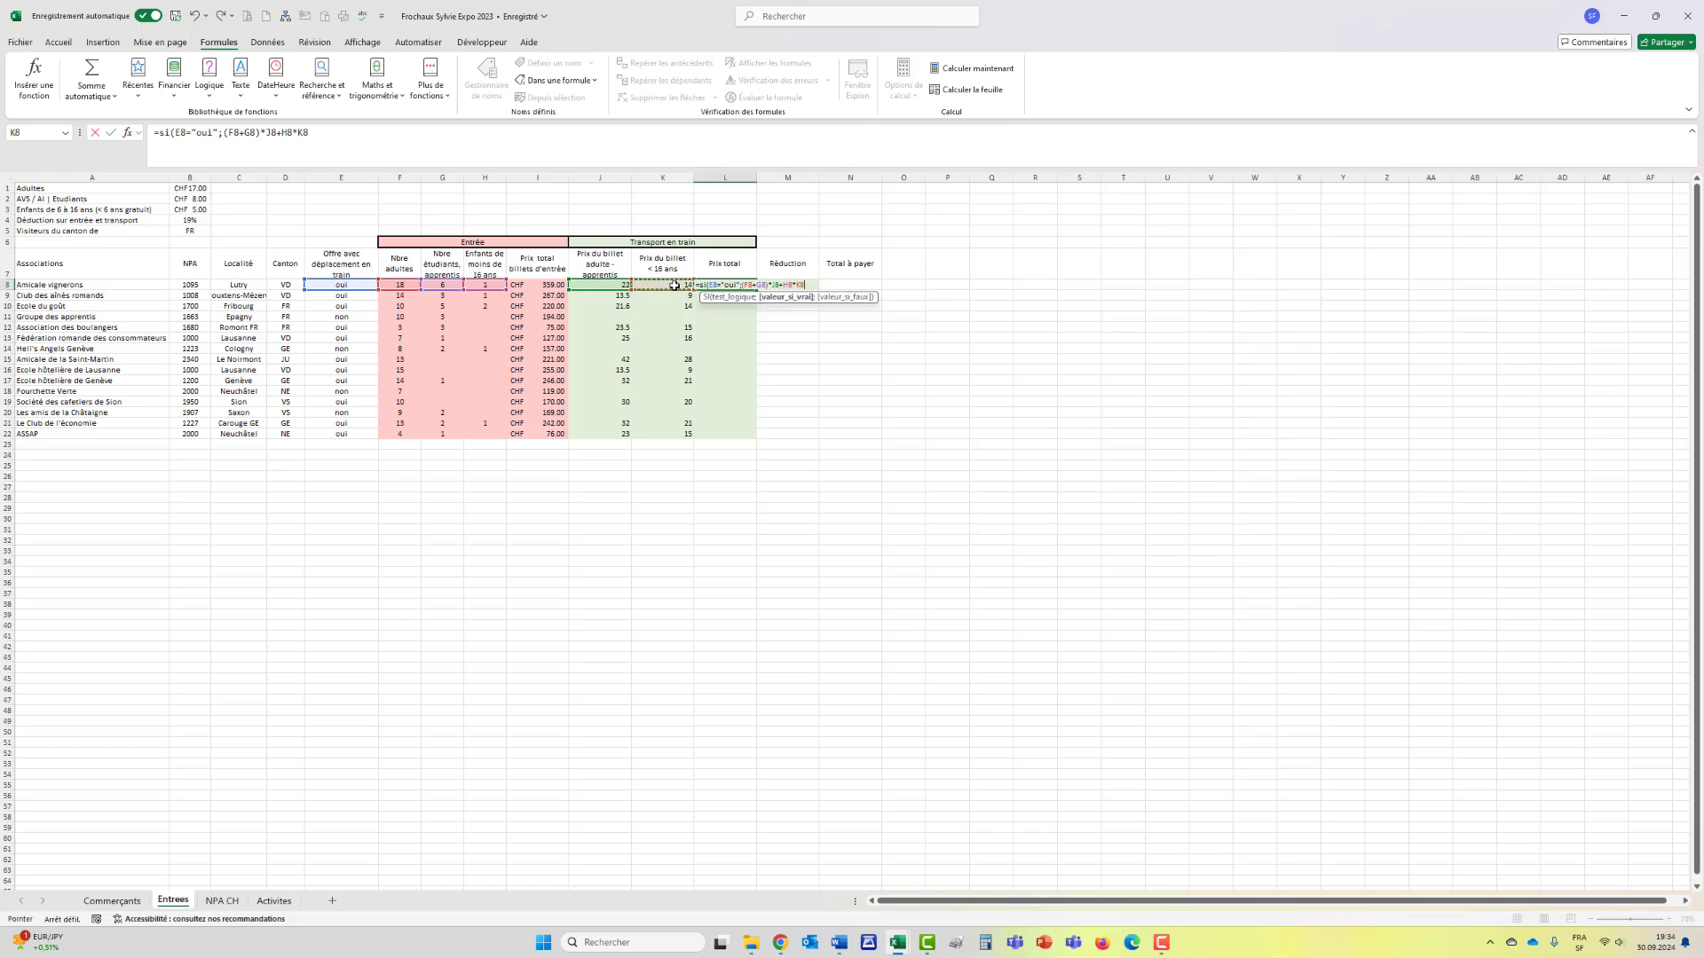
# Step: Enclose H8*K8 in parentheses and finish the L8 formula with 0 as the false value
pyautogui.click(283, 132)
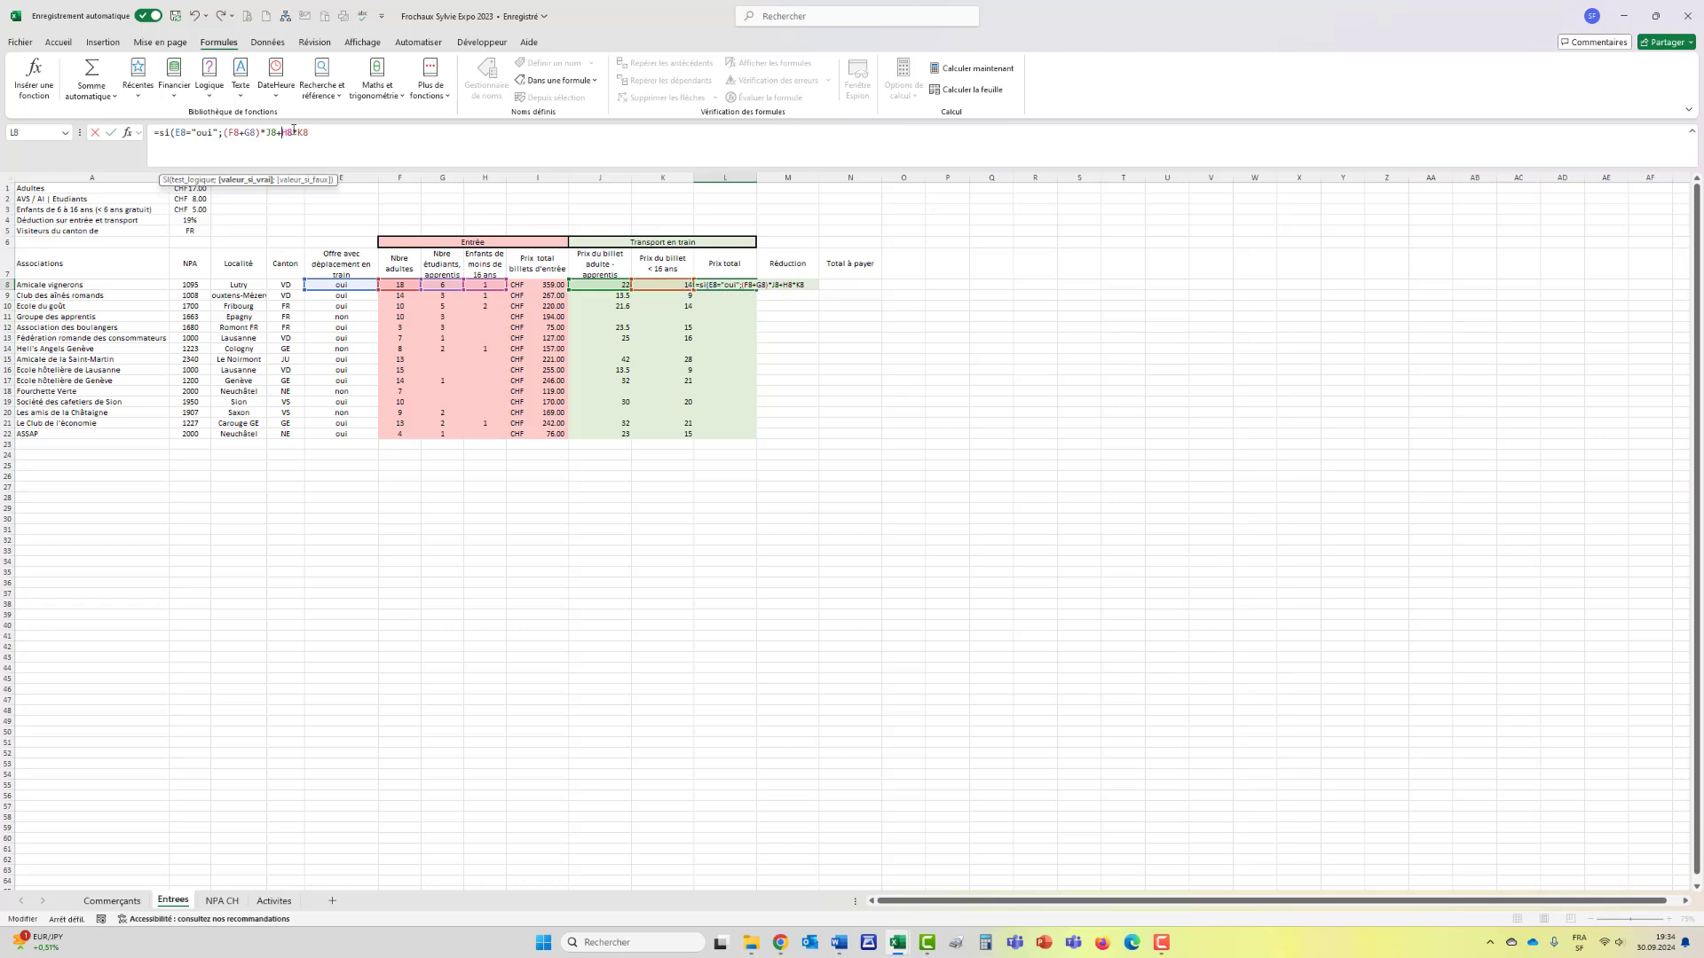
pyautogui.write('(')
pyautogui.write(';')
pyautogui.write('0)')
pyautogui.press('Return')
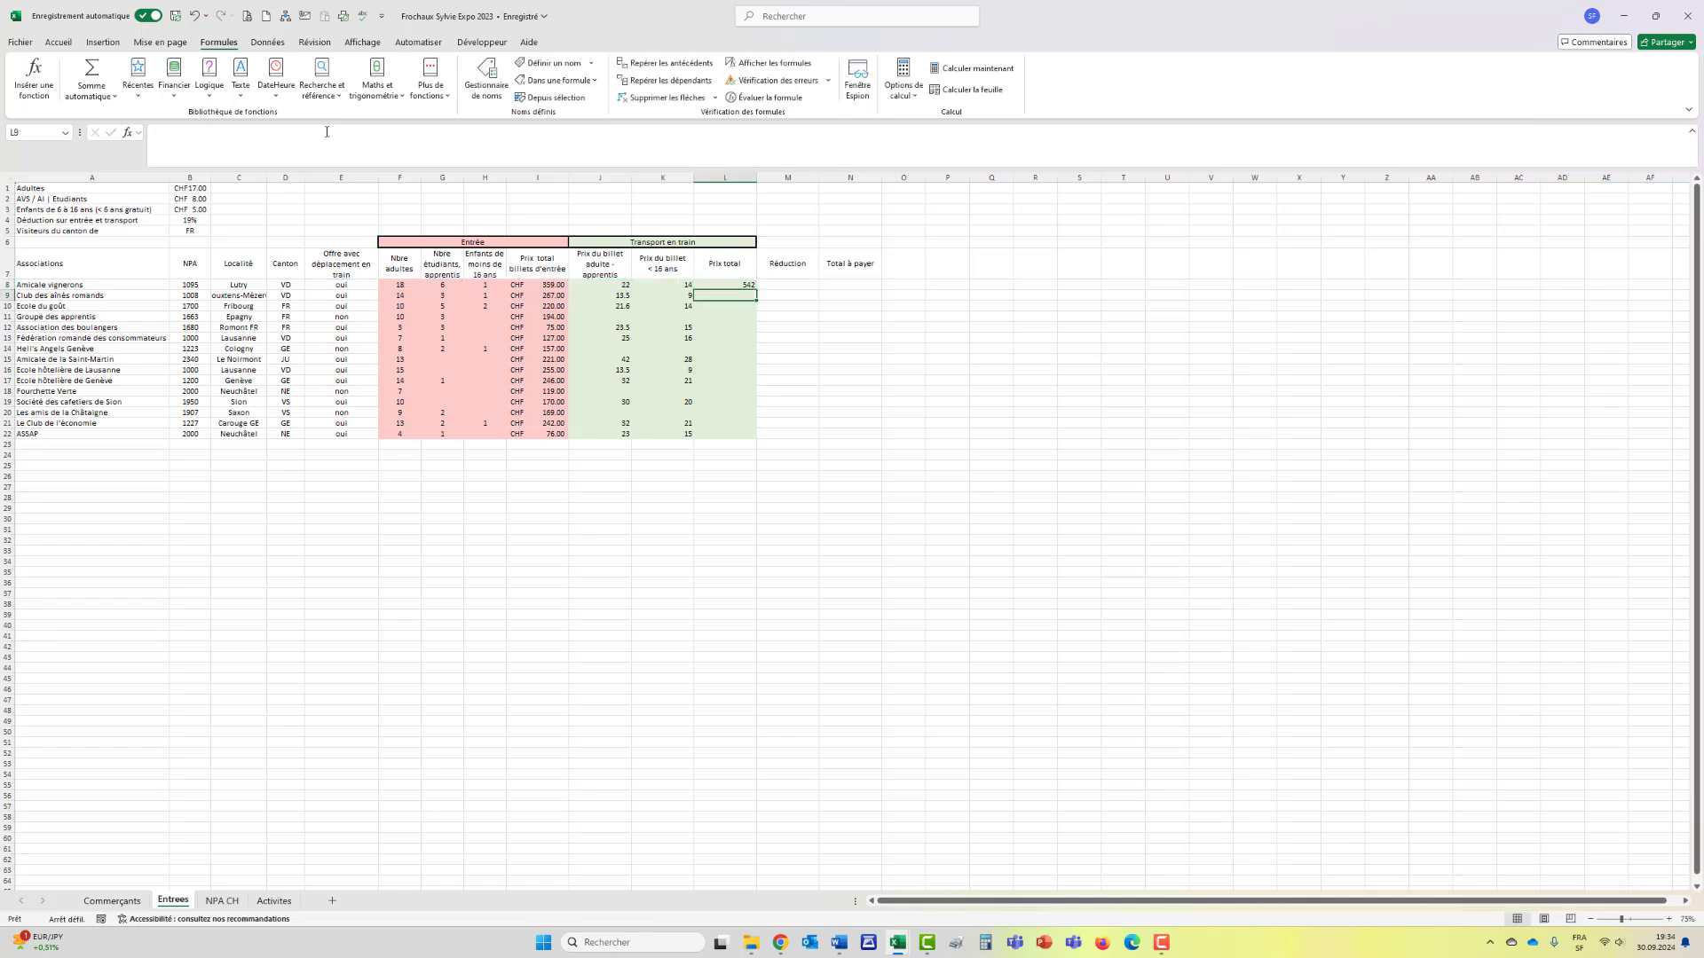
# Step: Apply the Comptabilité number format to L8 and fill its formula down to row 22
pyautogui.click(737, 285)
pyautogui.click(58, 42)
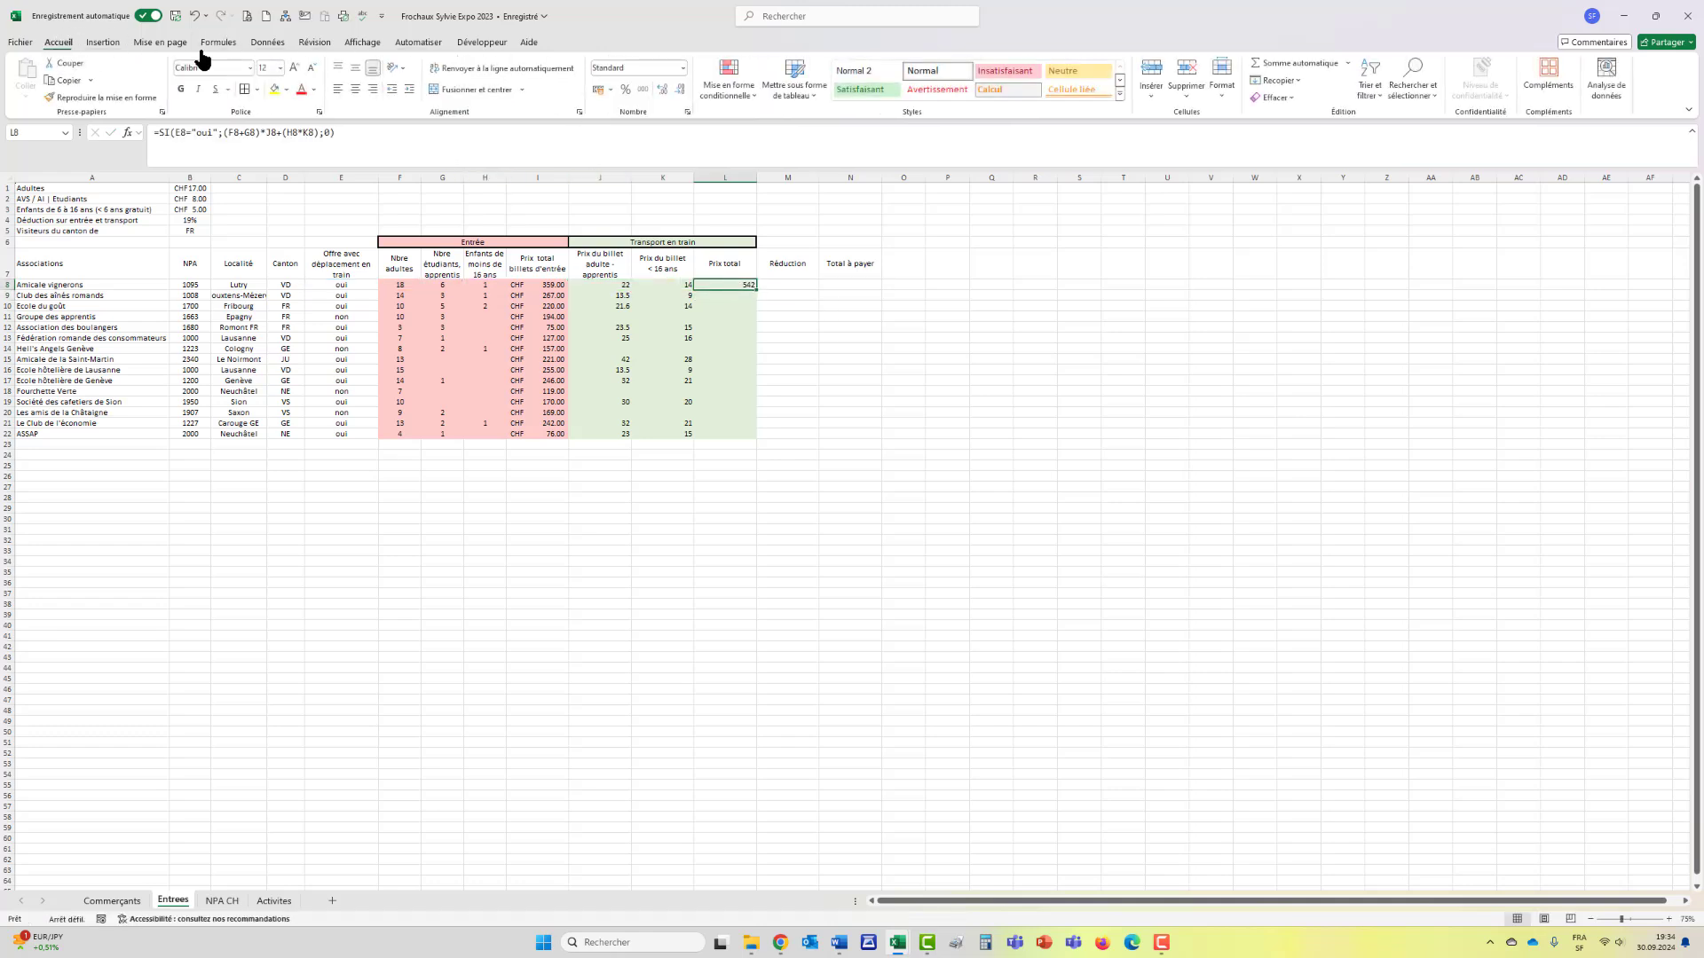
pyautogui.click(684, 69)
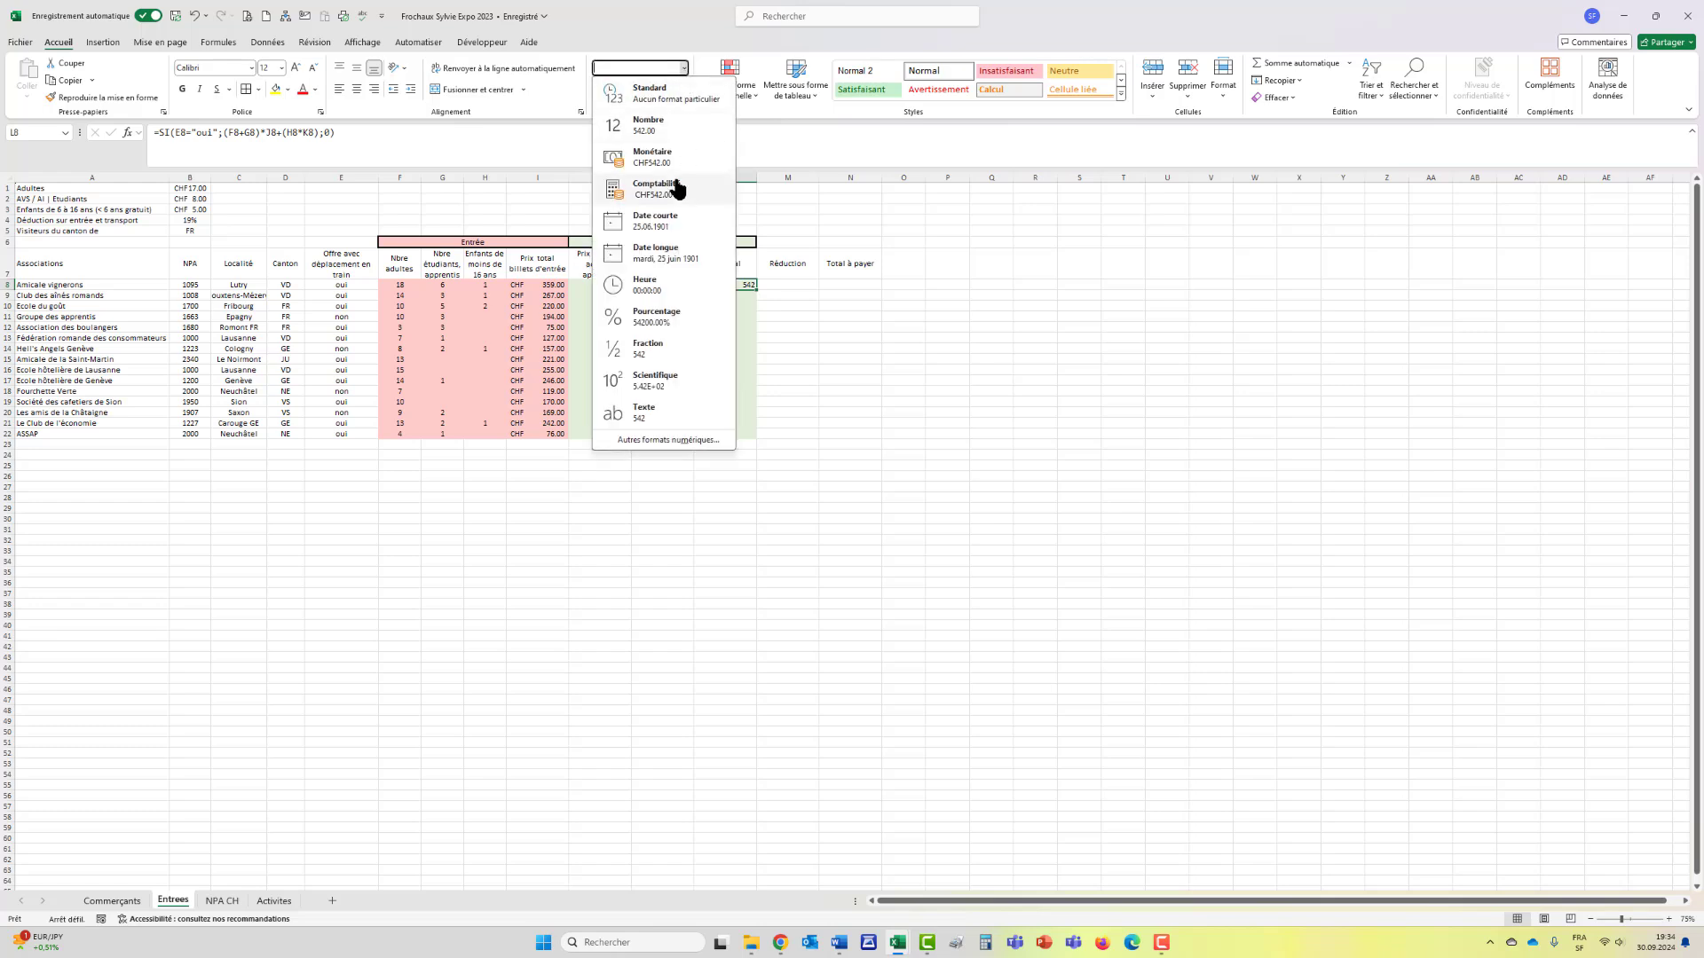
pyautogui.click(654, 182)
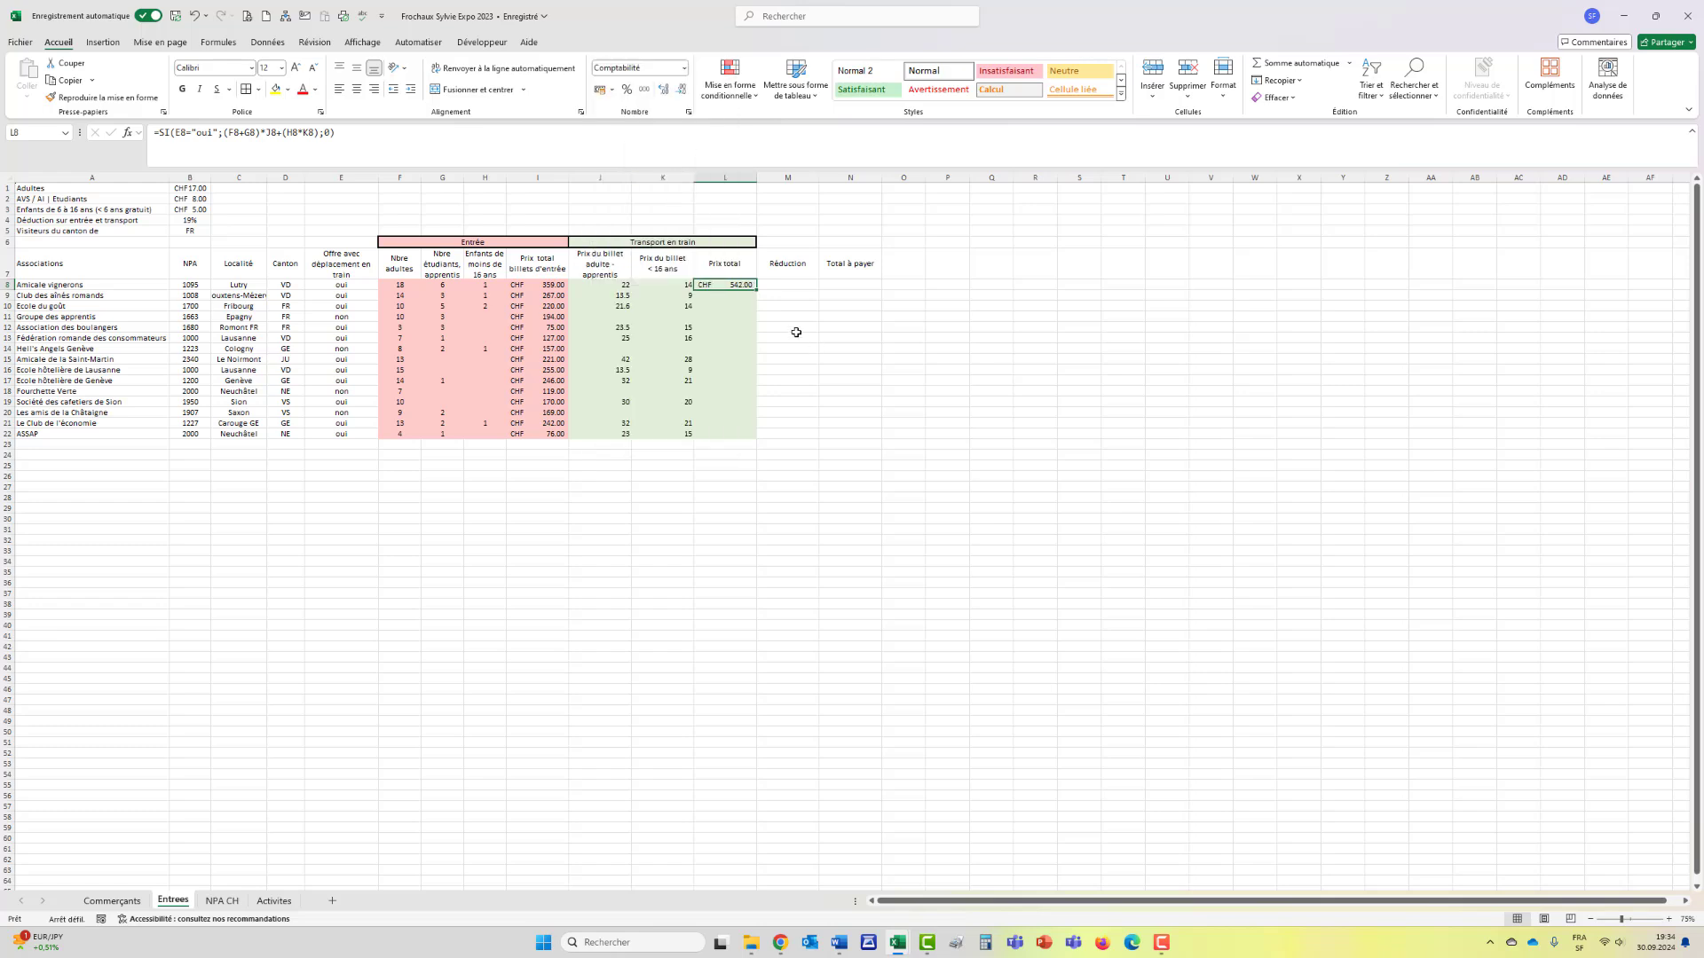
pyautogui.doubleClick(757, 292)
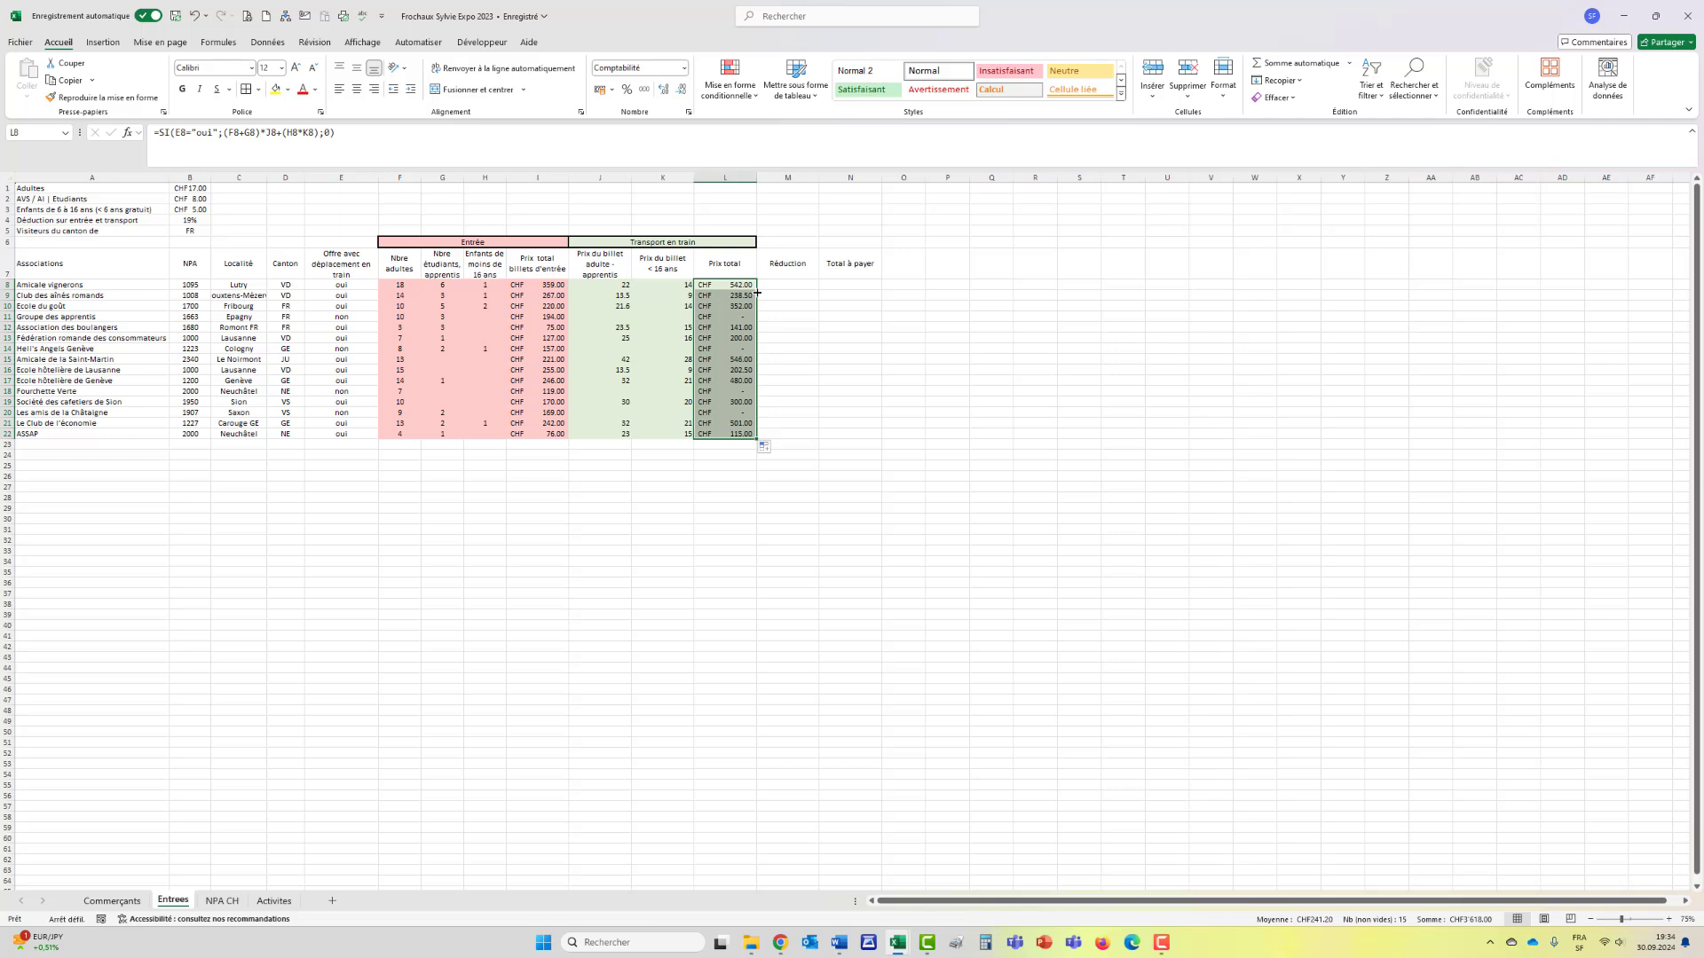
# Step: Centre the train ticket prices in J8:K22 and the visitor counts in F8:H22 horizontally
pyautogui.moveTo(602, 284); pyautogui.dragTo(661, 434)
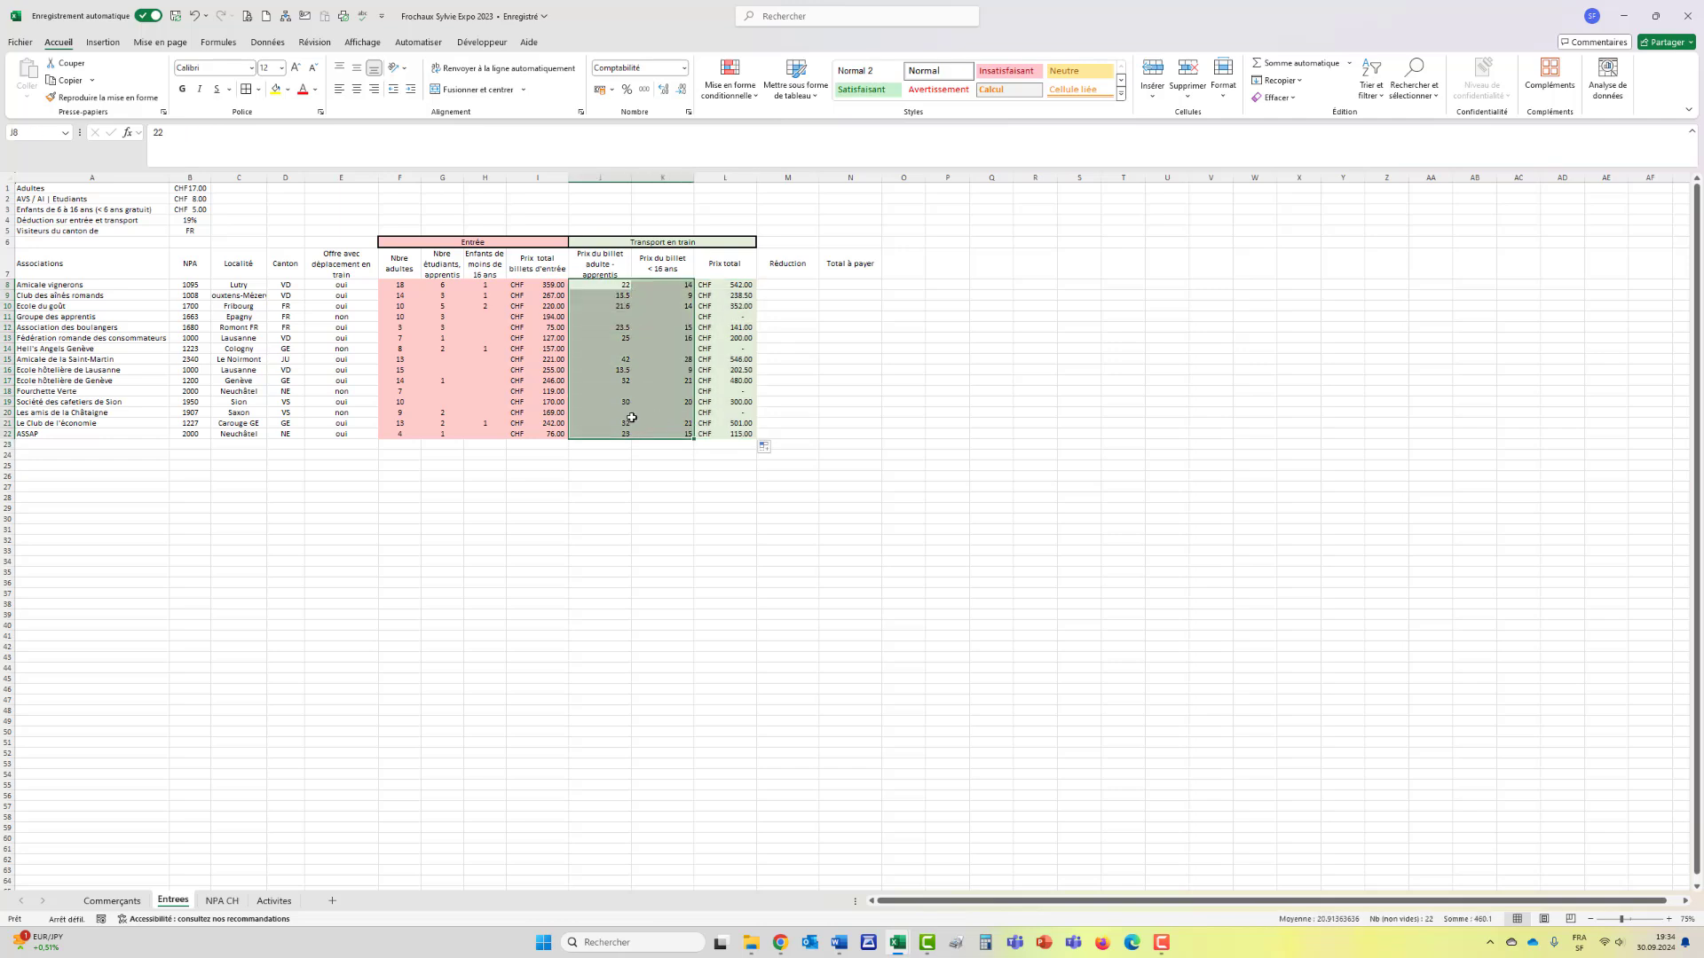
pyautogui.keyDown('ctrl'); pyautogui.moveTo(398, 283); pyautogui.dragTo(483, 434); pyautogui.keyUp('ctrl')
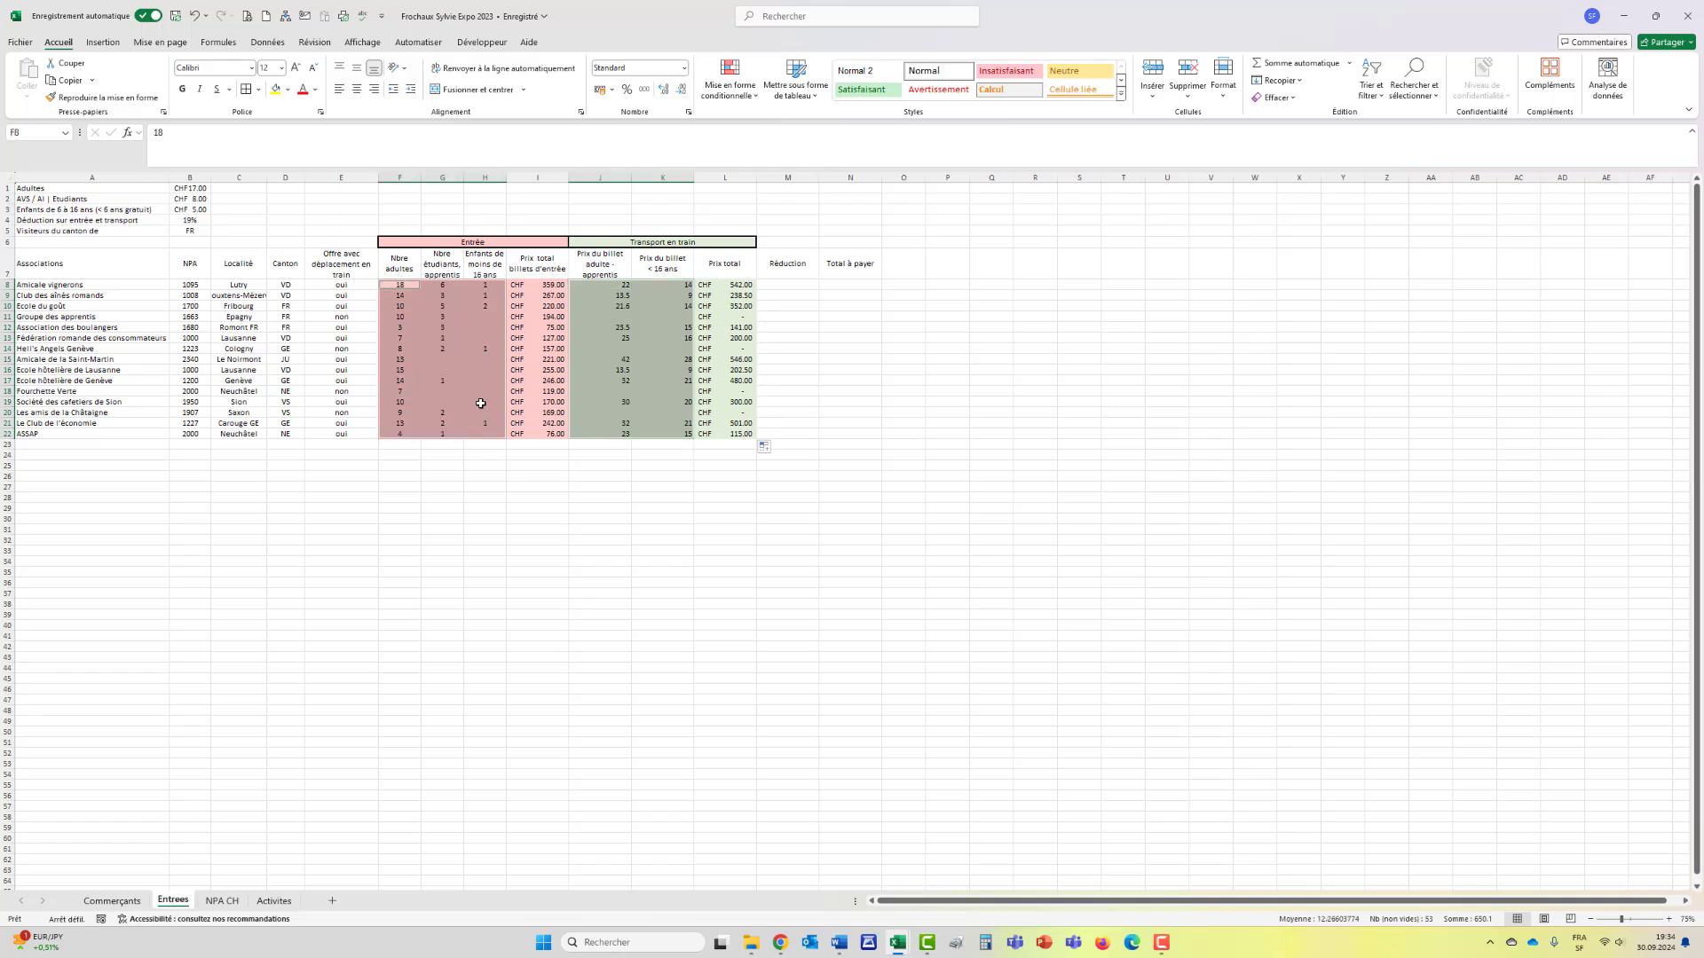
pyautogui.click(356, 89)
pyautogui.click(357, 91)
pyautogui.click(814, 316)
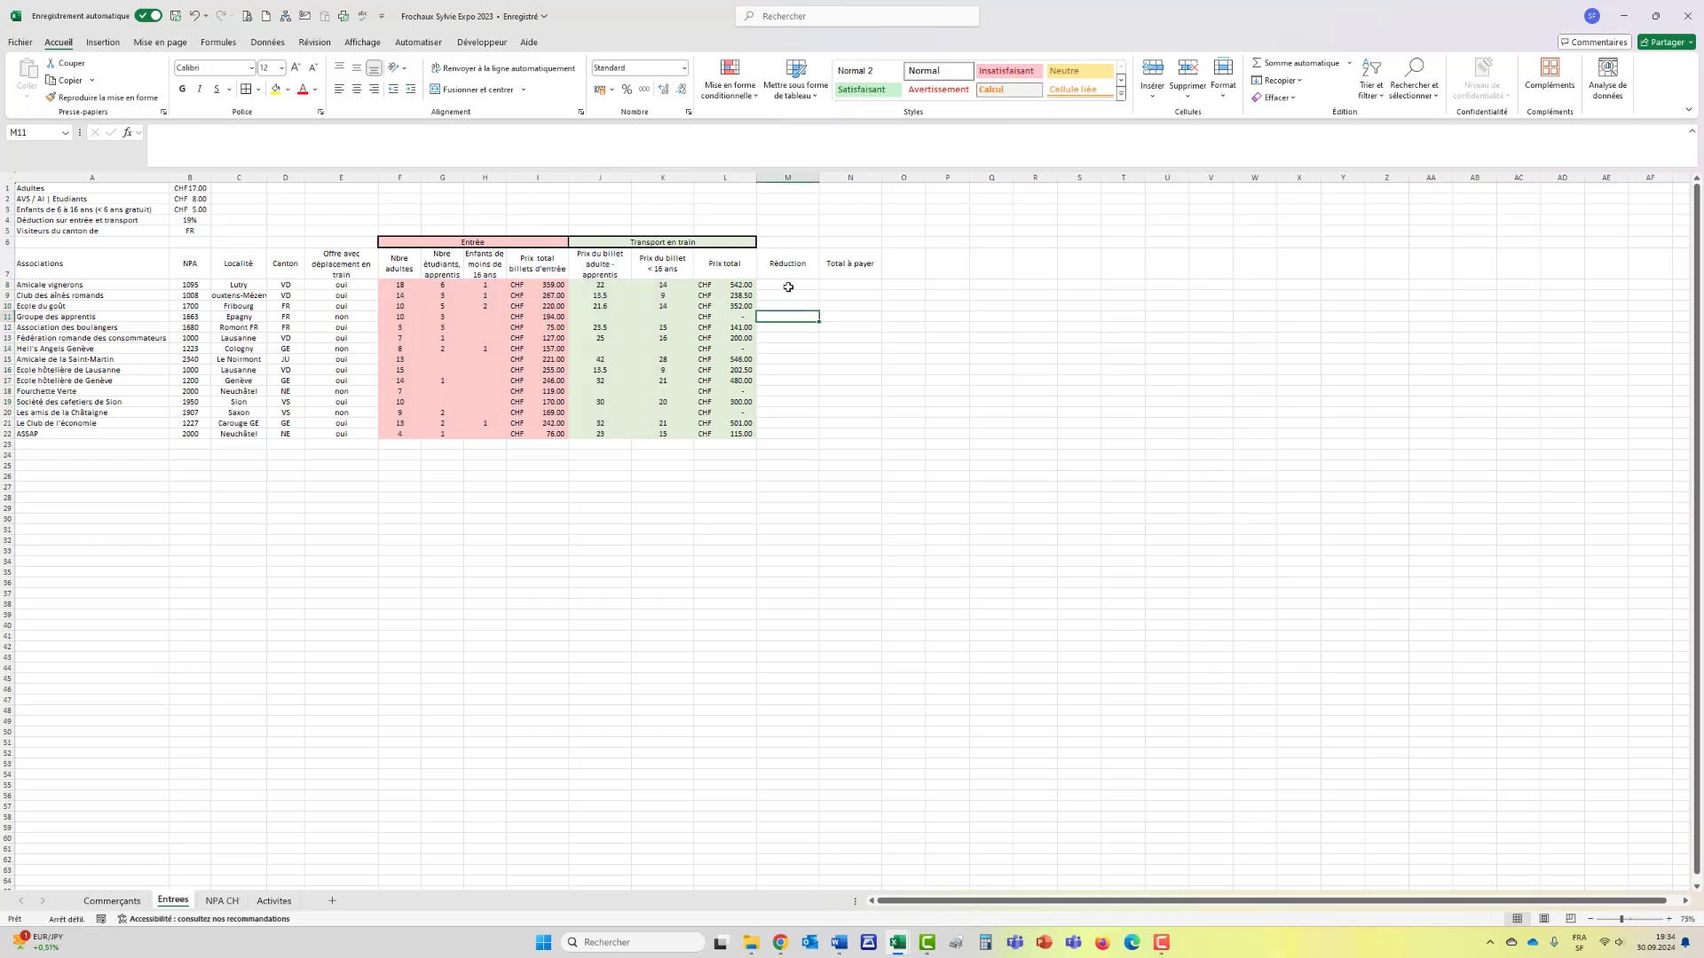
# Step: Start the Réduction formula in M8 with the canton test =si(et(D8=$B$5; using an absolute reference to B5
pyautogui.click(788, 287)
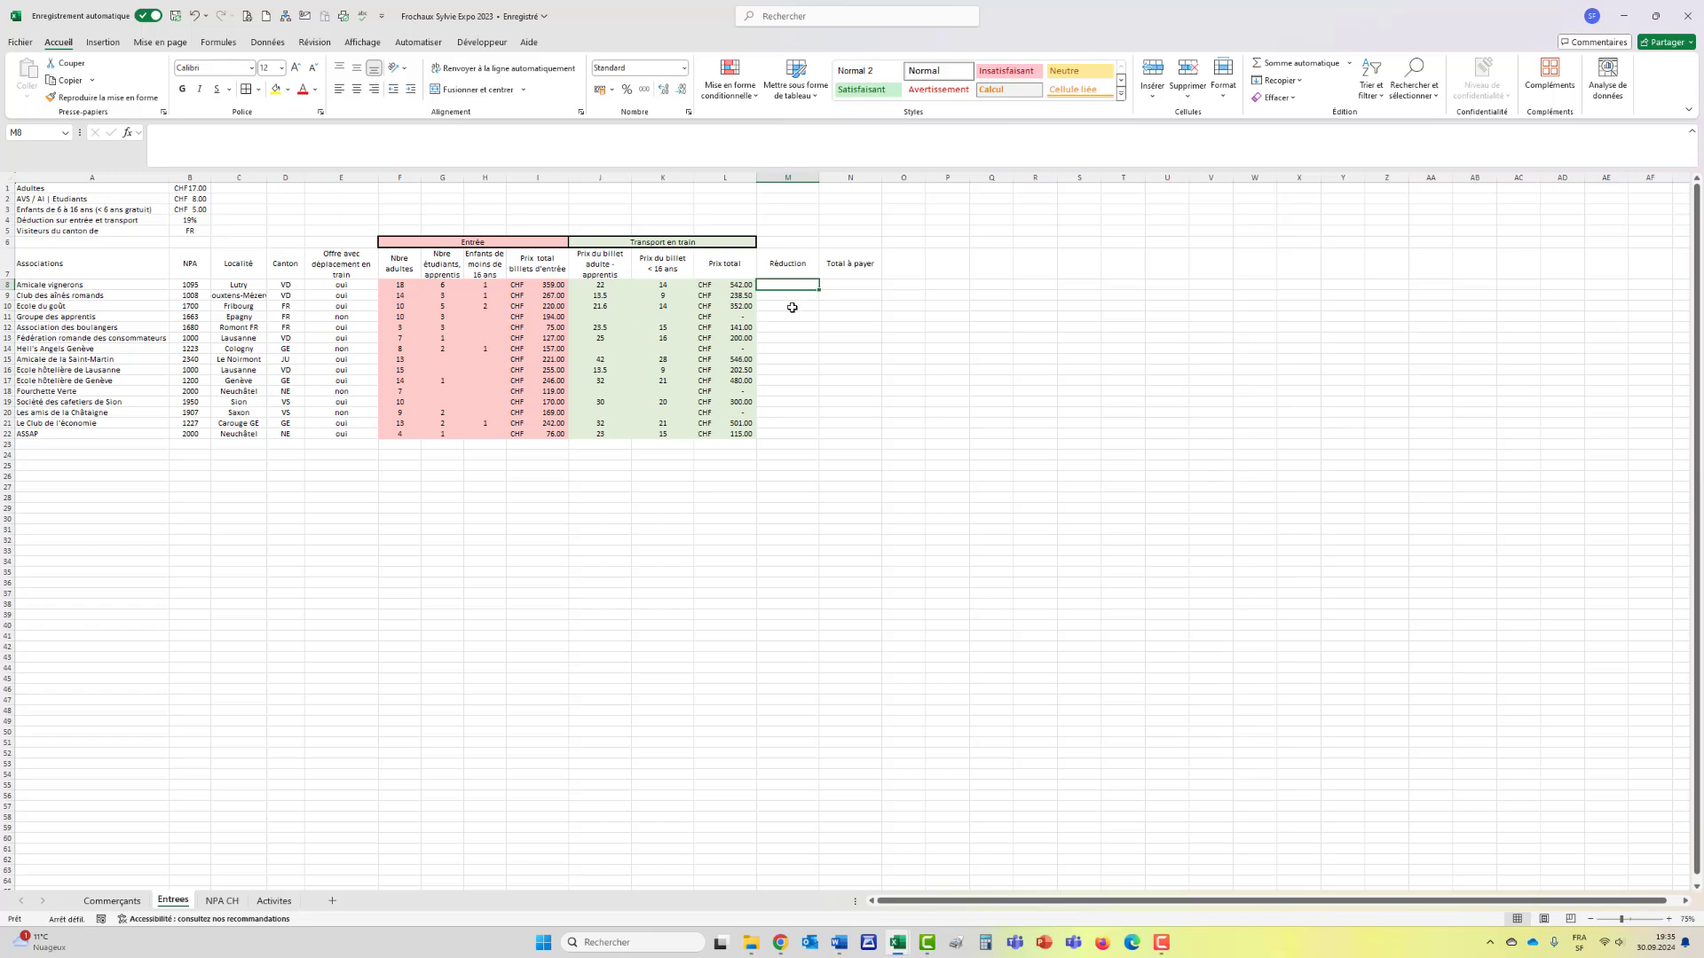
pyautogui.write('=si(et')
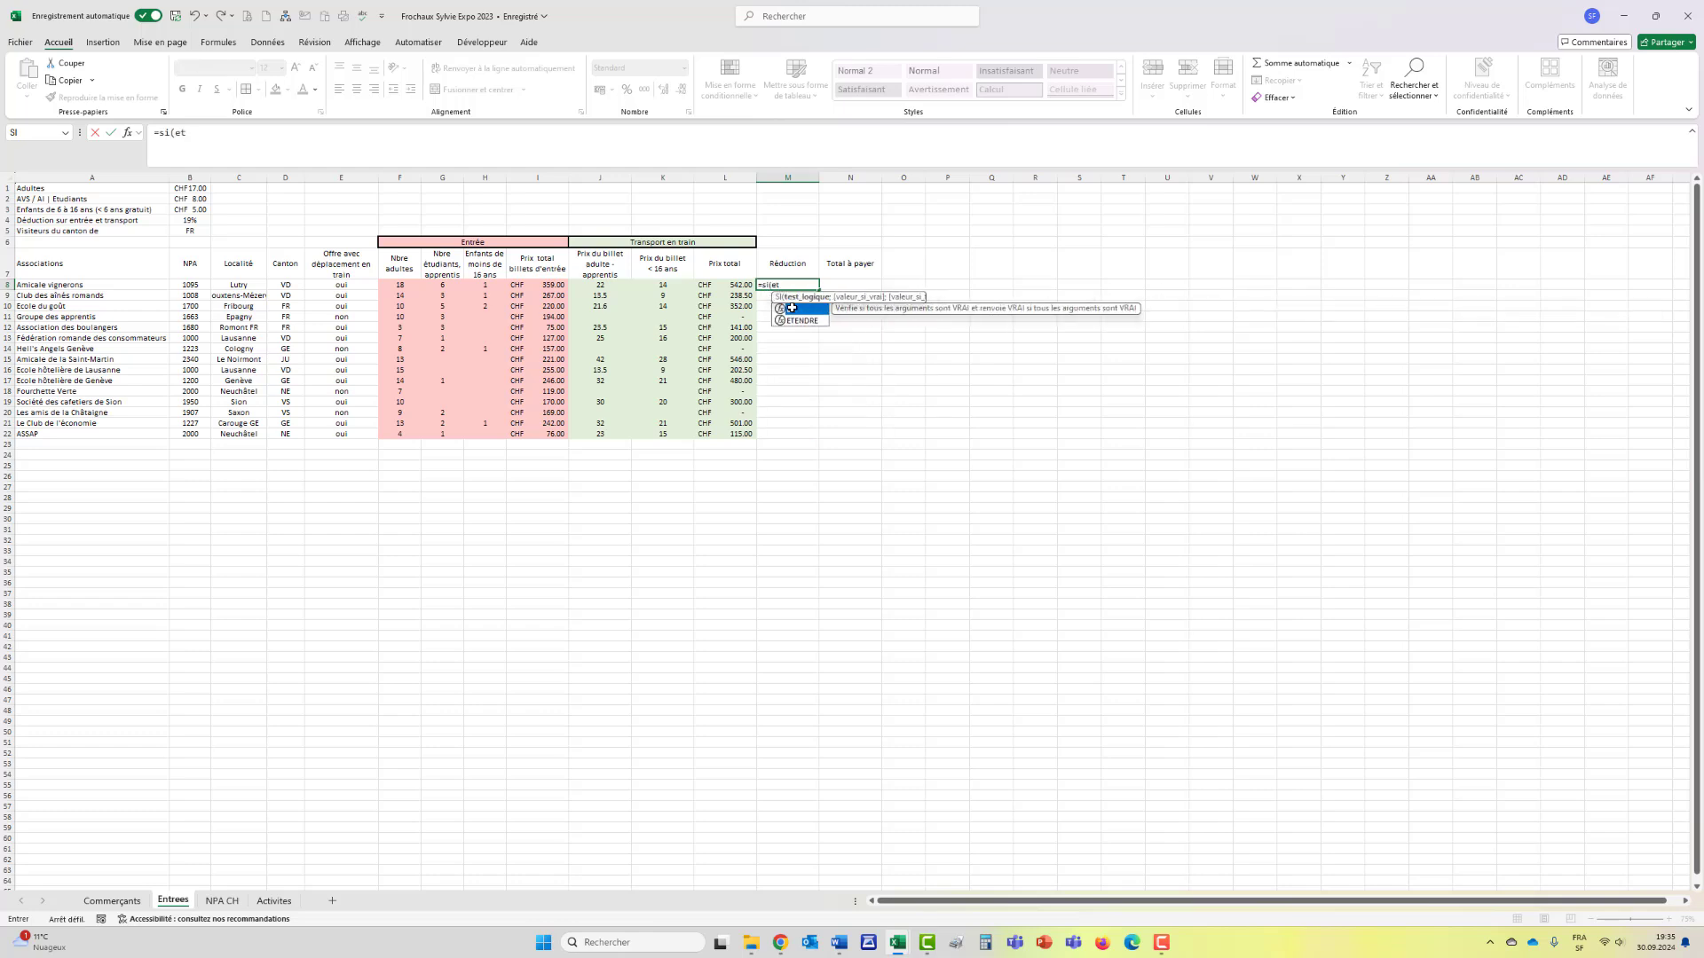
pyautogui.write('(')
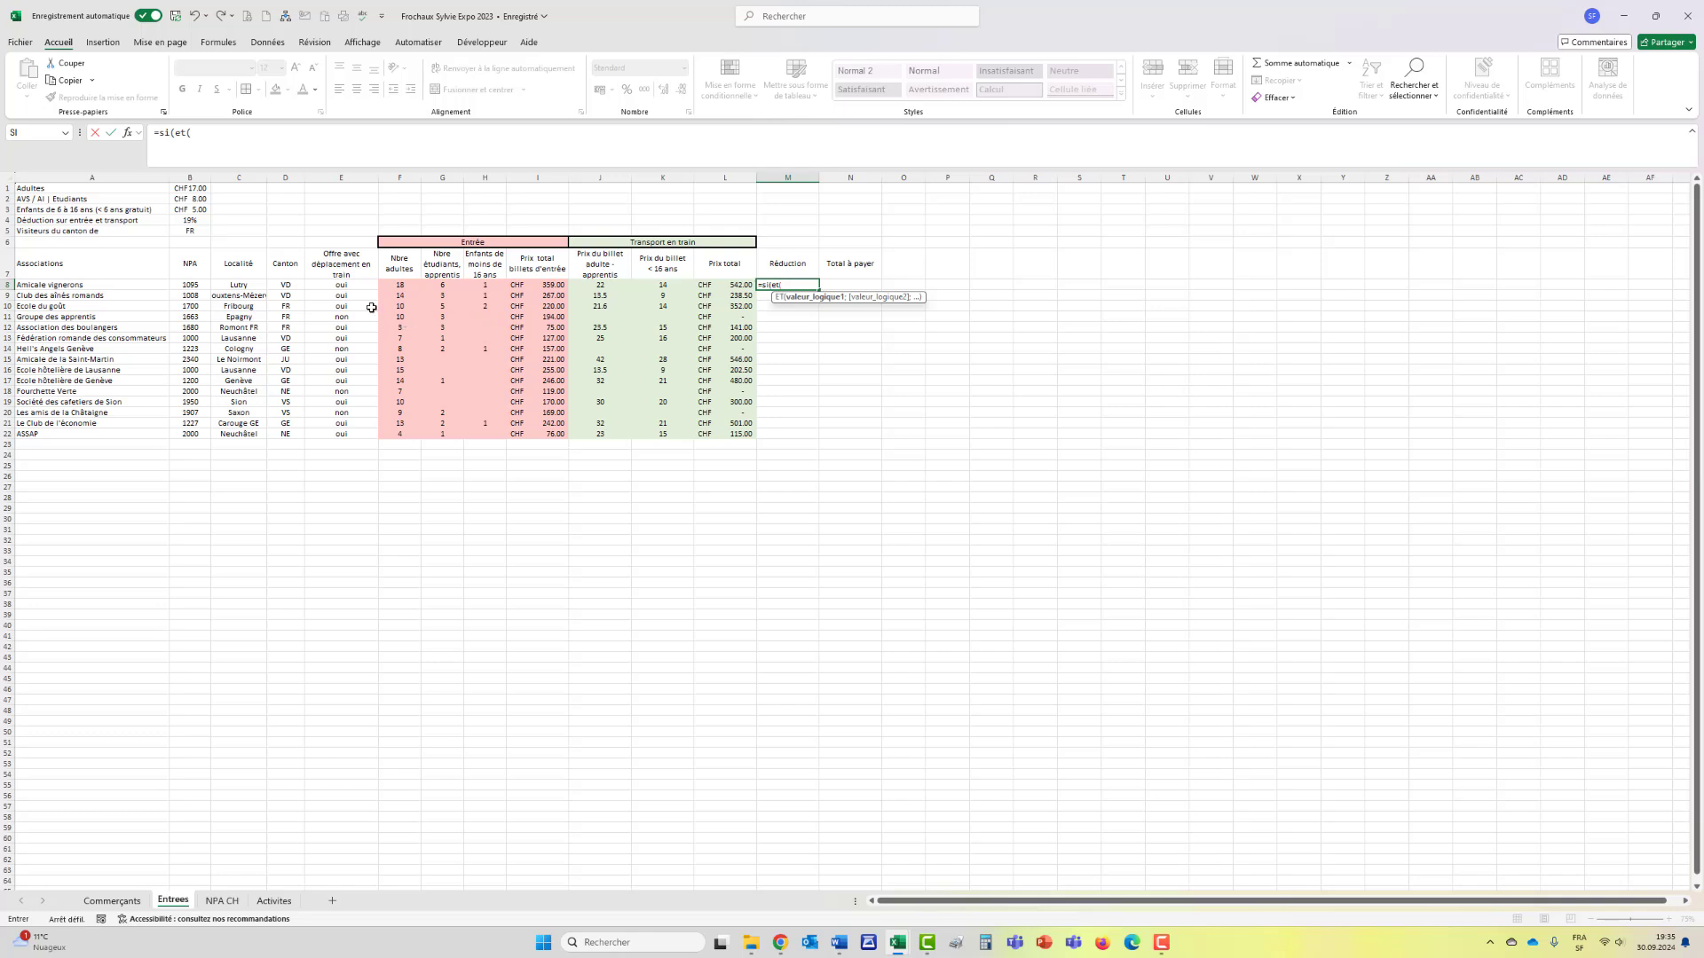
pyautogui.click(295, 284)
pyautogui.write('=')
pyautogui.click(203, 230)
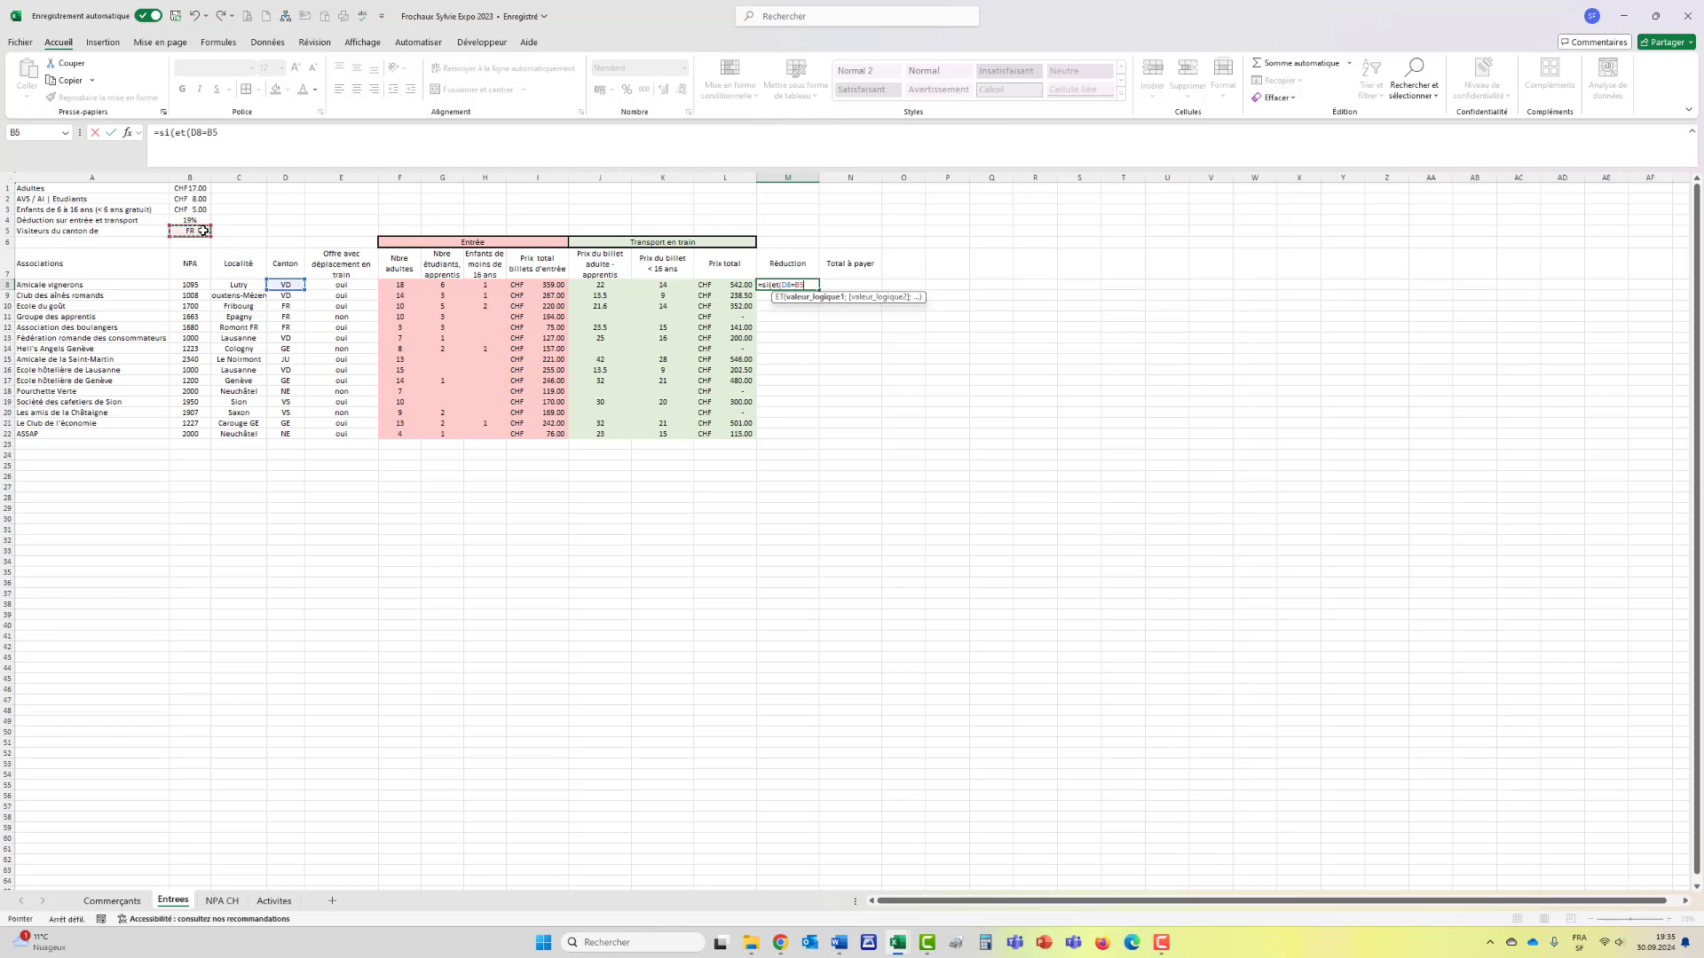
pyautogui.press('F4')
pyautogui.write(';')
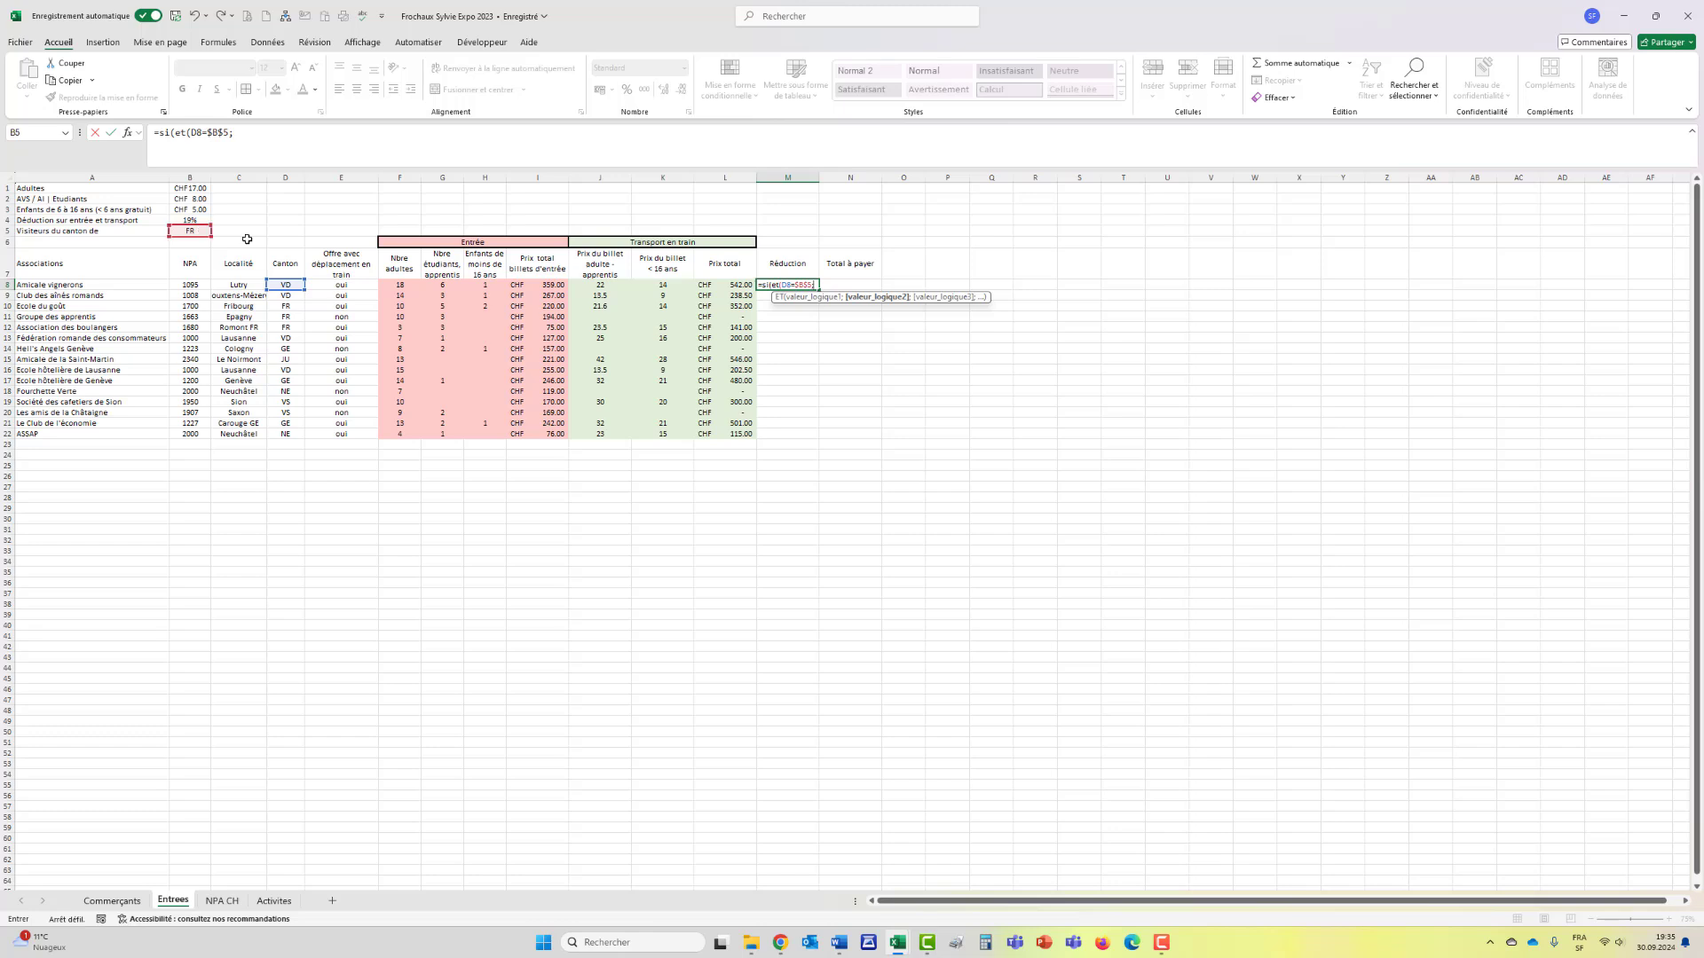
# Step: Add the train offer test E8="oui" as the second condition in M8 and close the ET function
pyautogui.click(349, 285)
pyautogui.write('="oui')
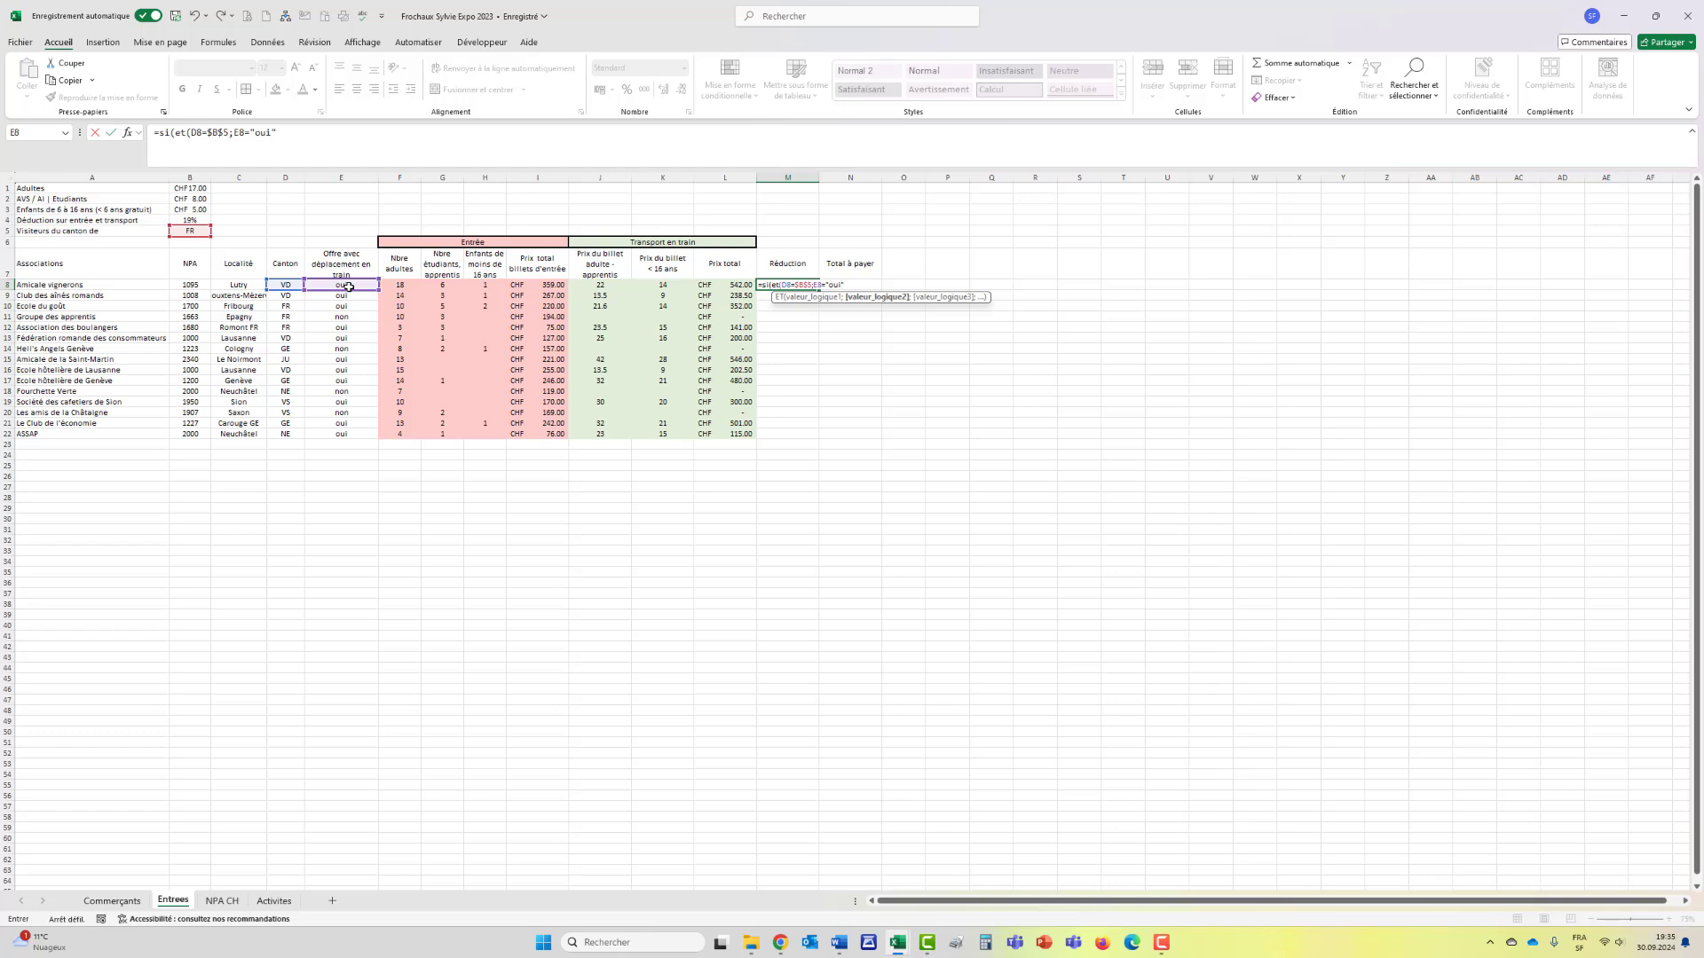
pyautogui.write('";')
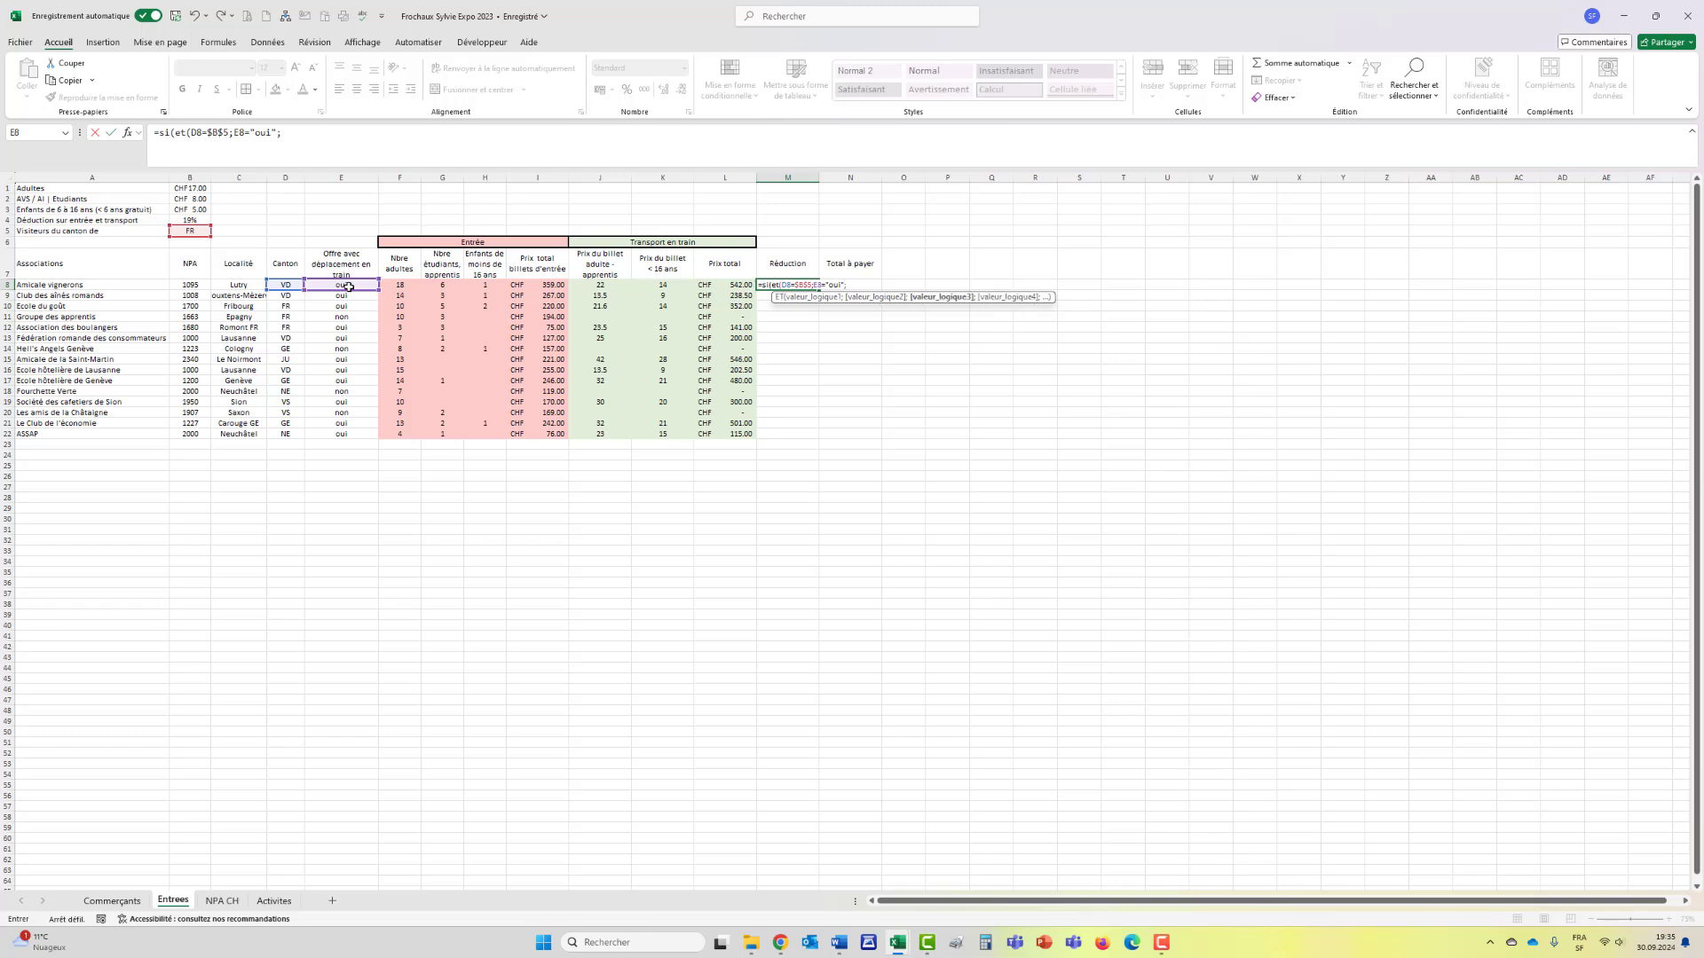
pyautogui.press('BackSpace')
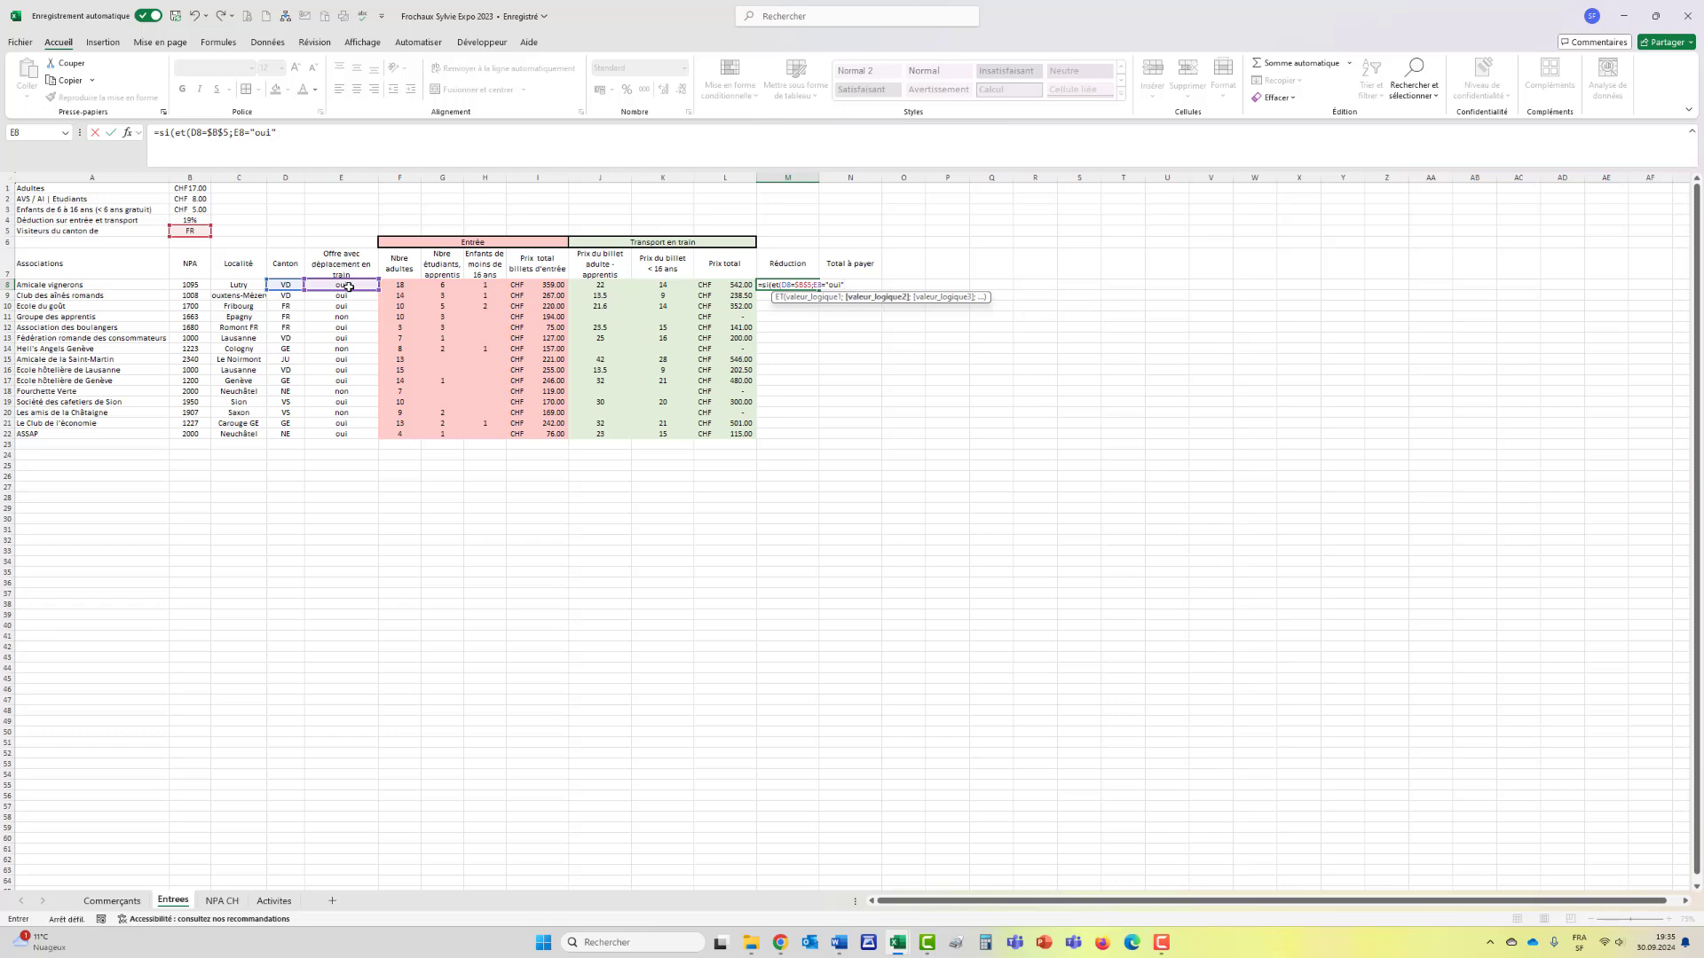
pyautogui.write(')')
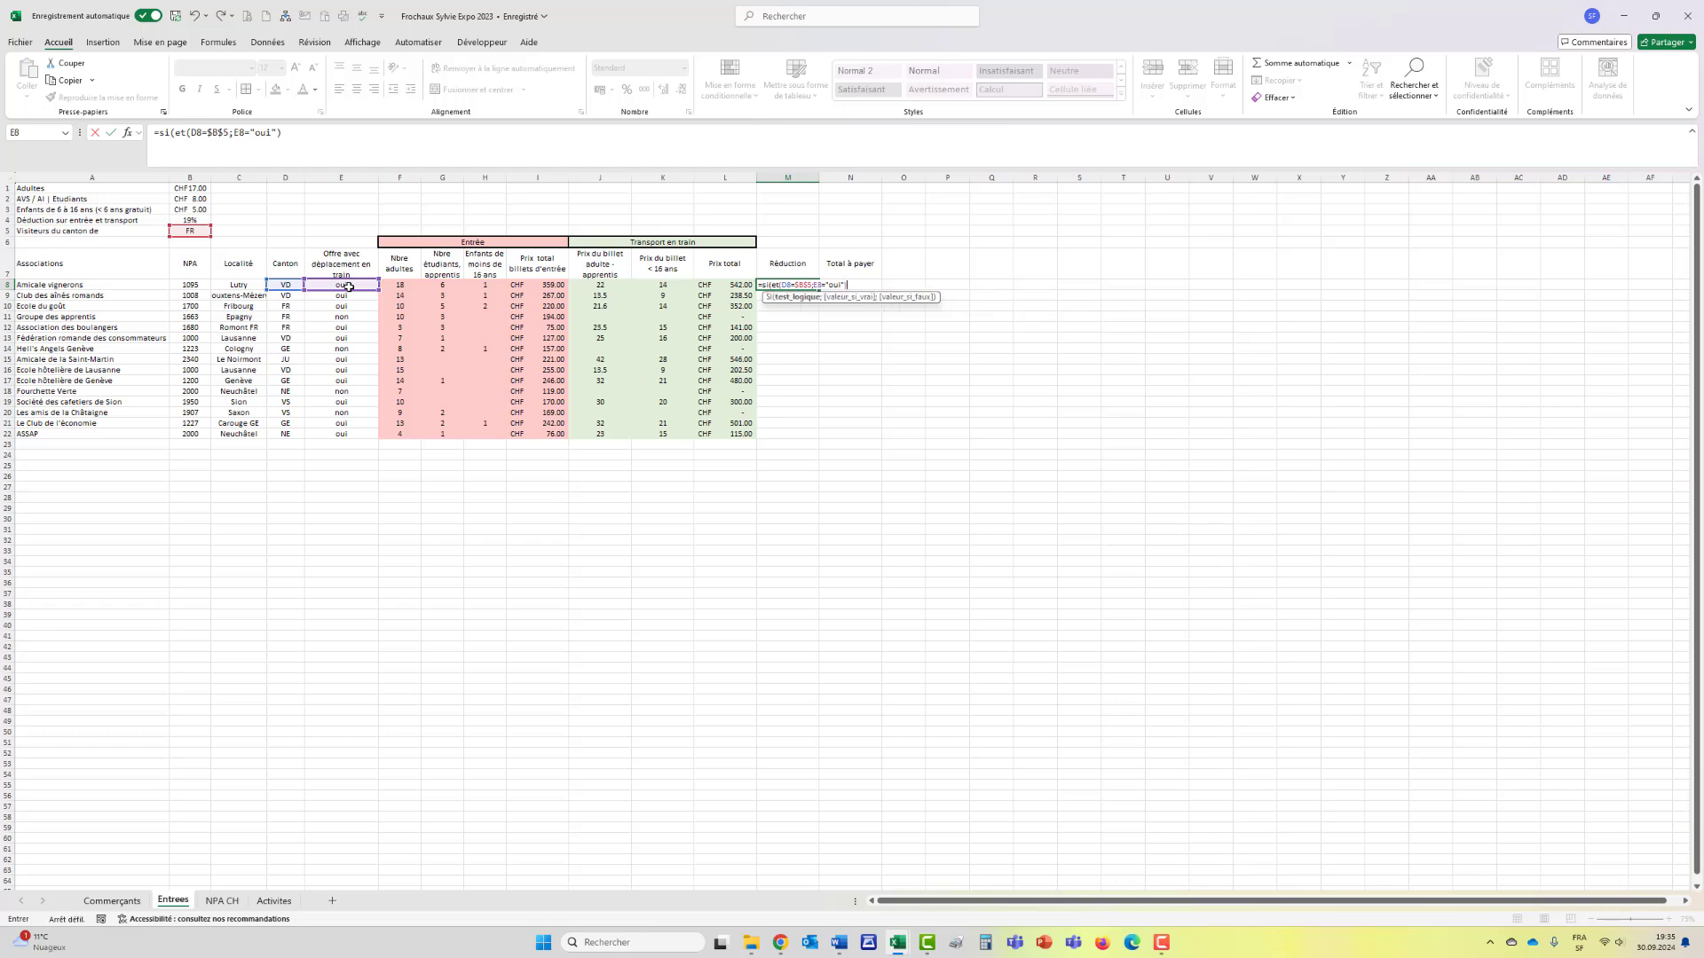
# Step: Complete the M8 formula with I8*$B$4 as the true value and 0 as the false value
pyautogui.write(';')
pyautogui.click(543, 285)
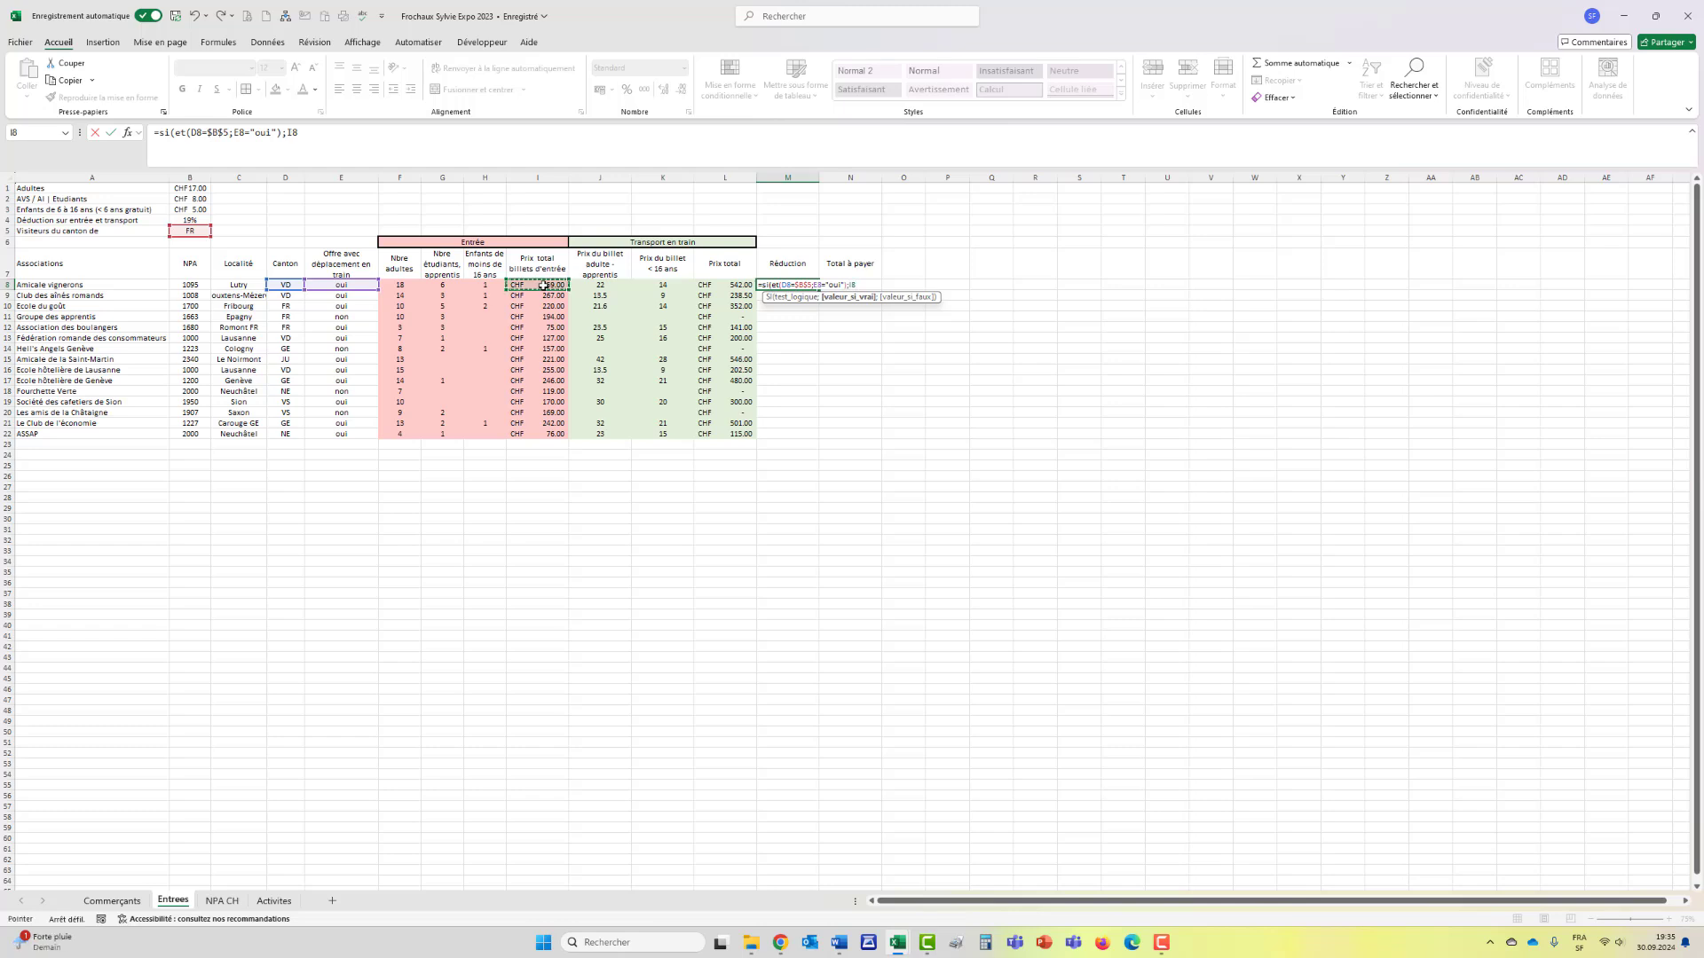
pyautogui.write('*')
pyautogui.click(189, 218)
pyautogui.press('F4')
pyautogui.write(';')
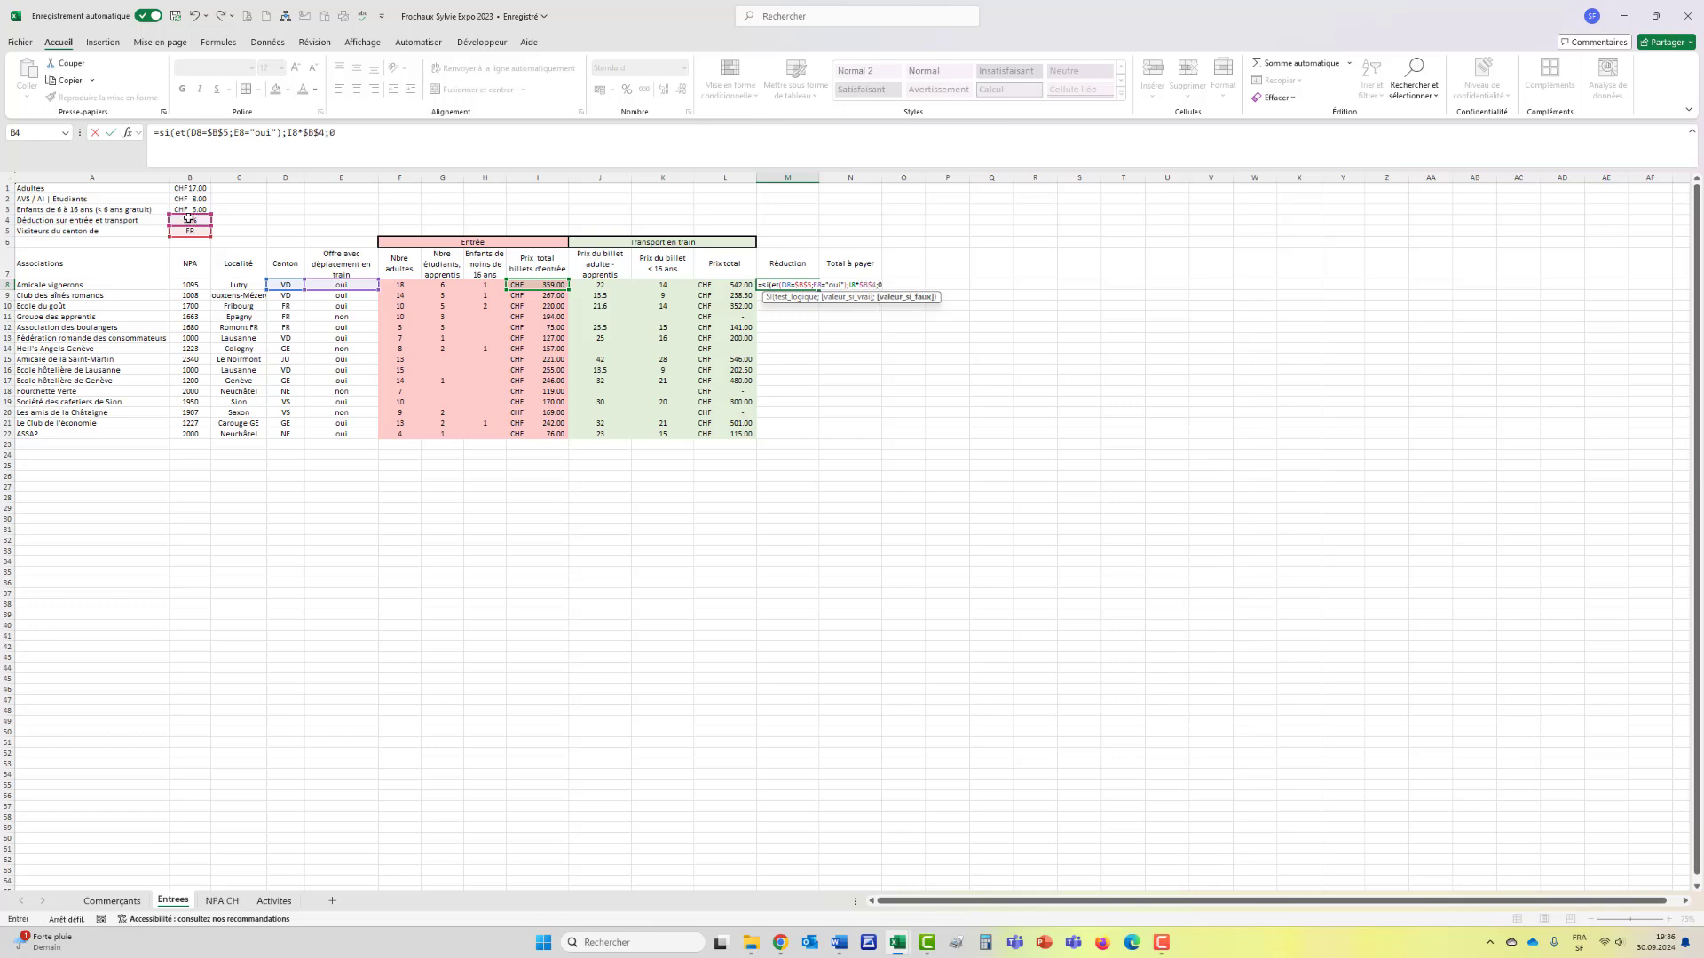
pyautogui.write('0)')
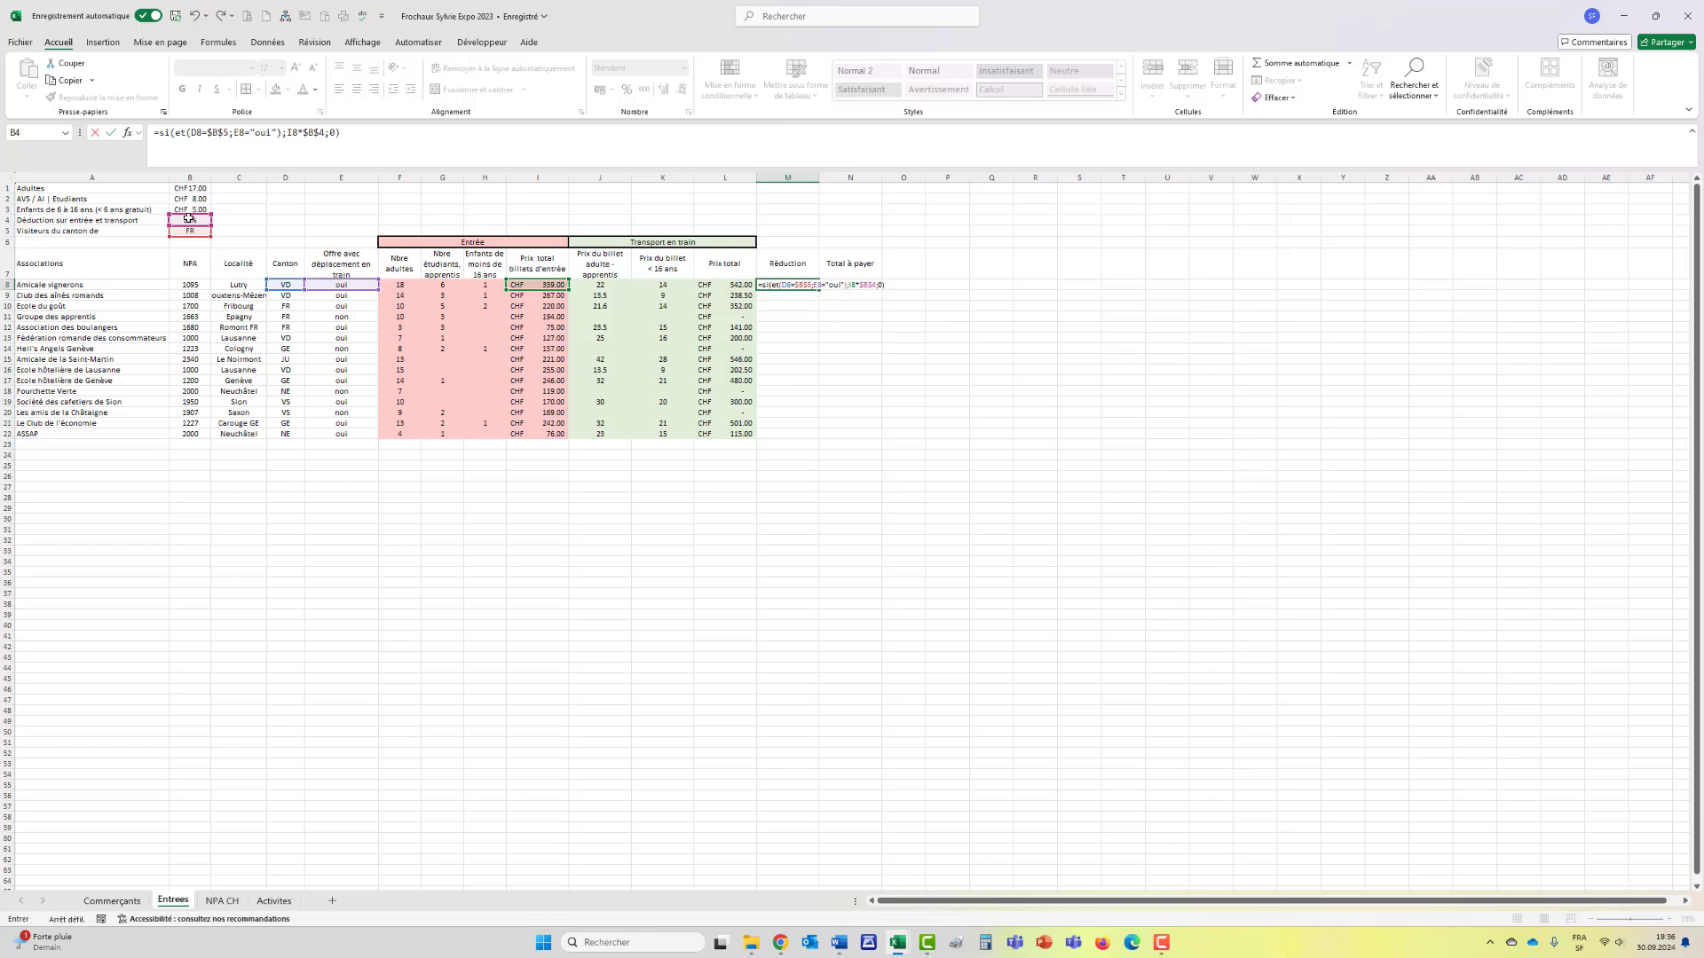
pyautogui.press('Return')
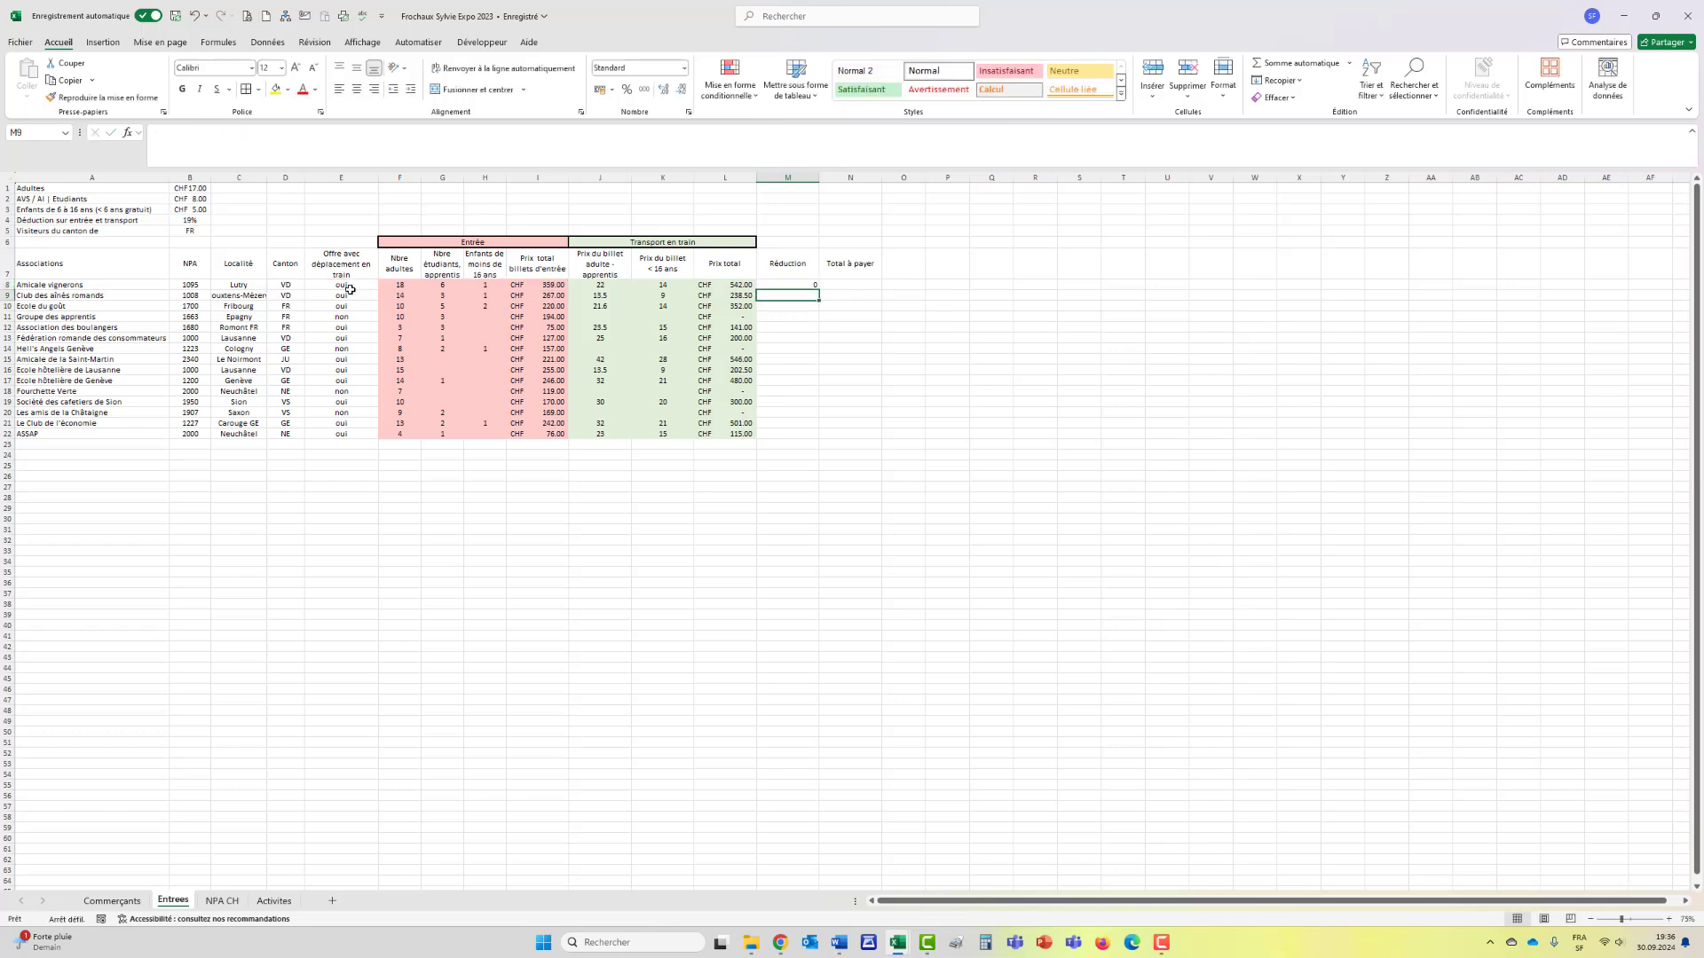
# Step: Apply the Comptabilité number format to Réduction cell M8 and fill its formula down to row 22
pyautogui.click(804, 286)
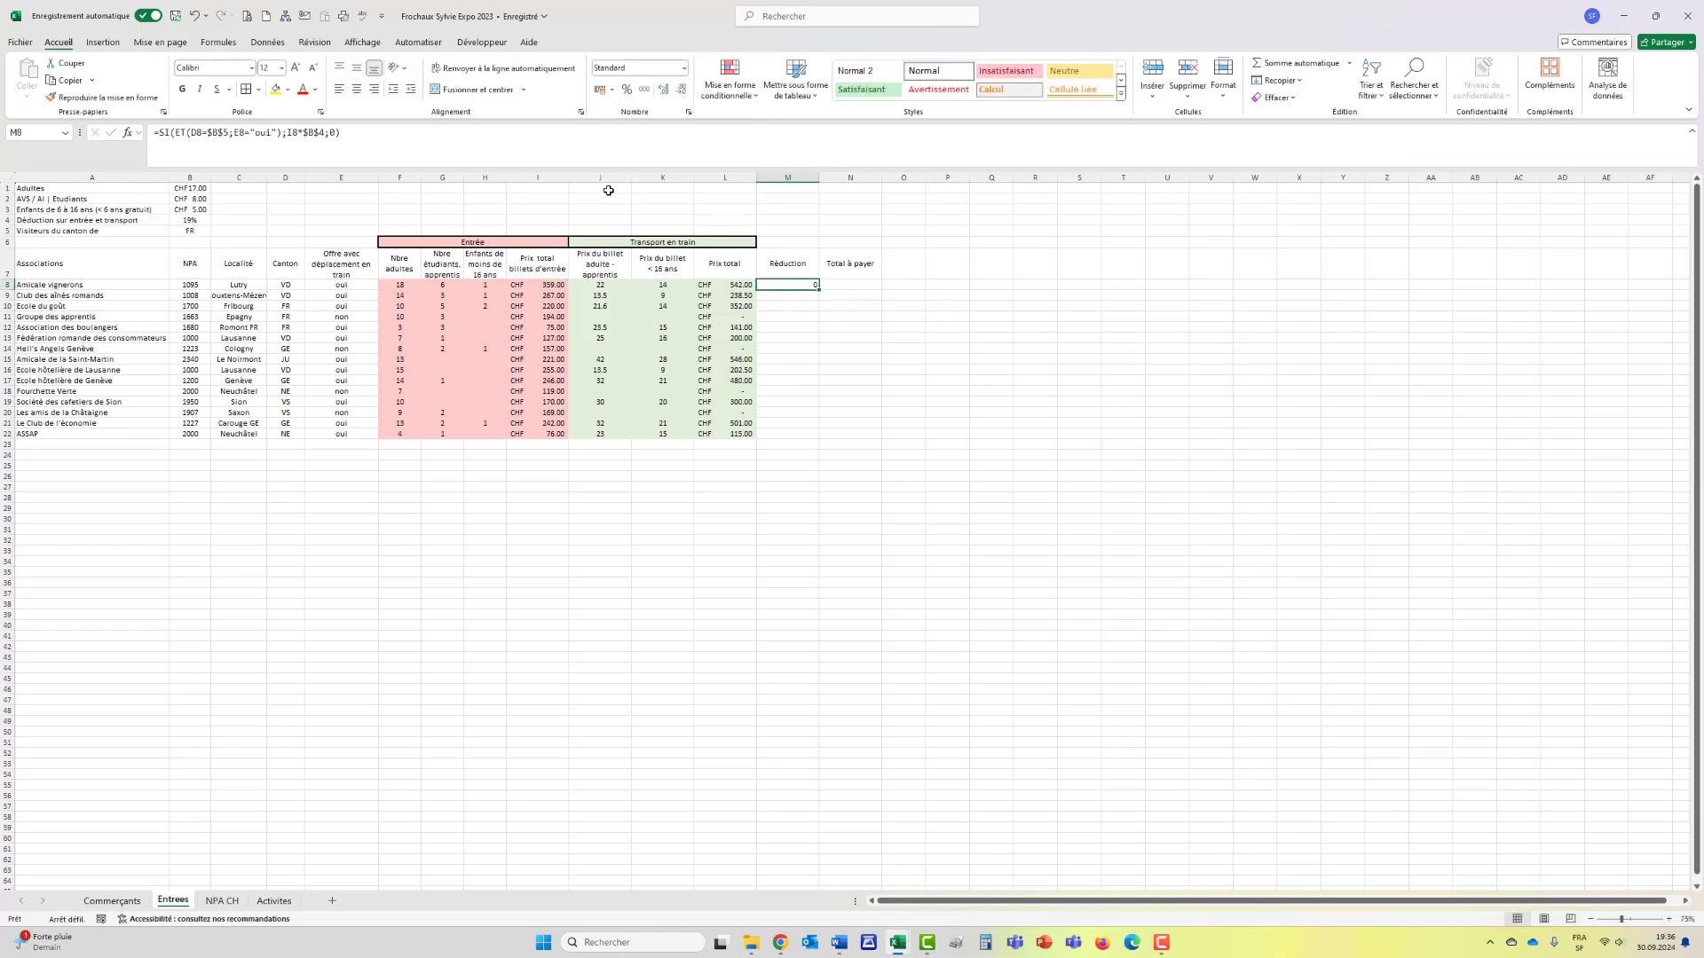
pyautogui.click(687, 76)
pyautogui.click(681, 190)
pyautogui.doubleClick(819, 290)
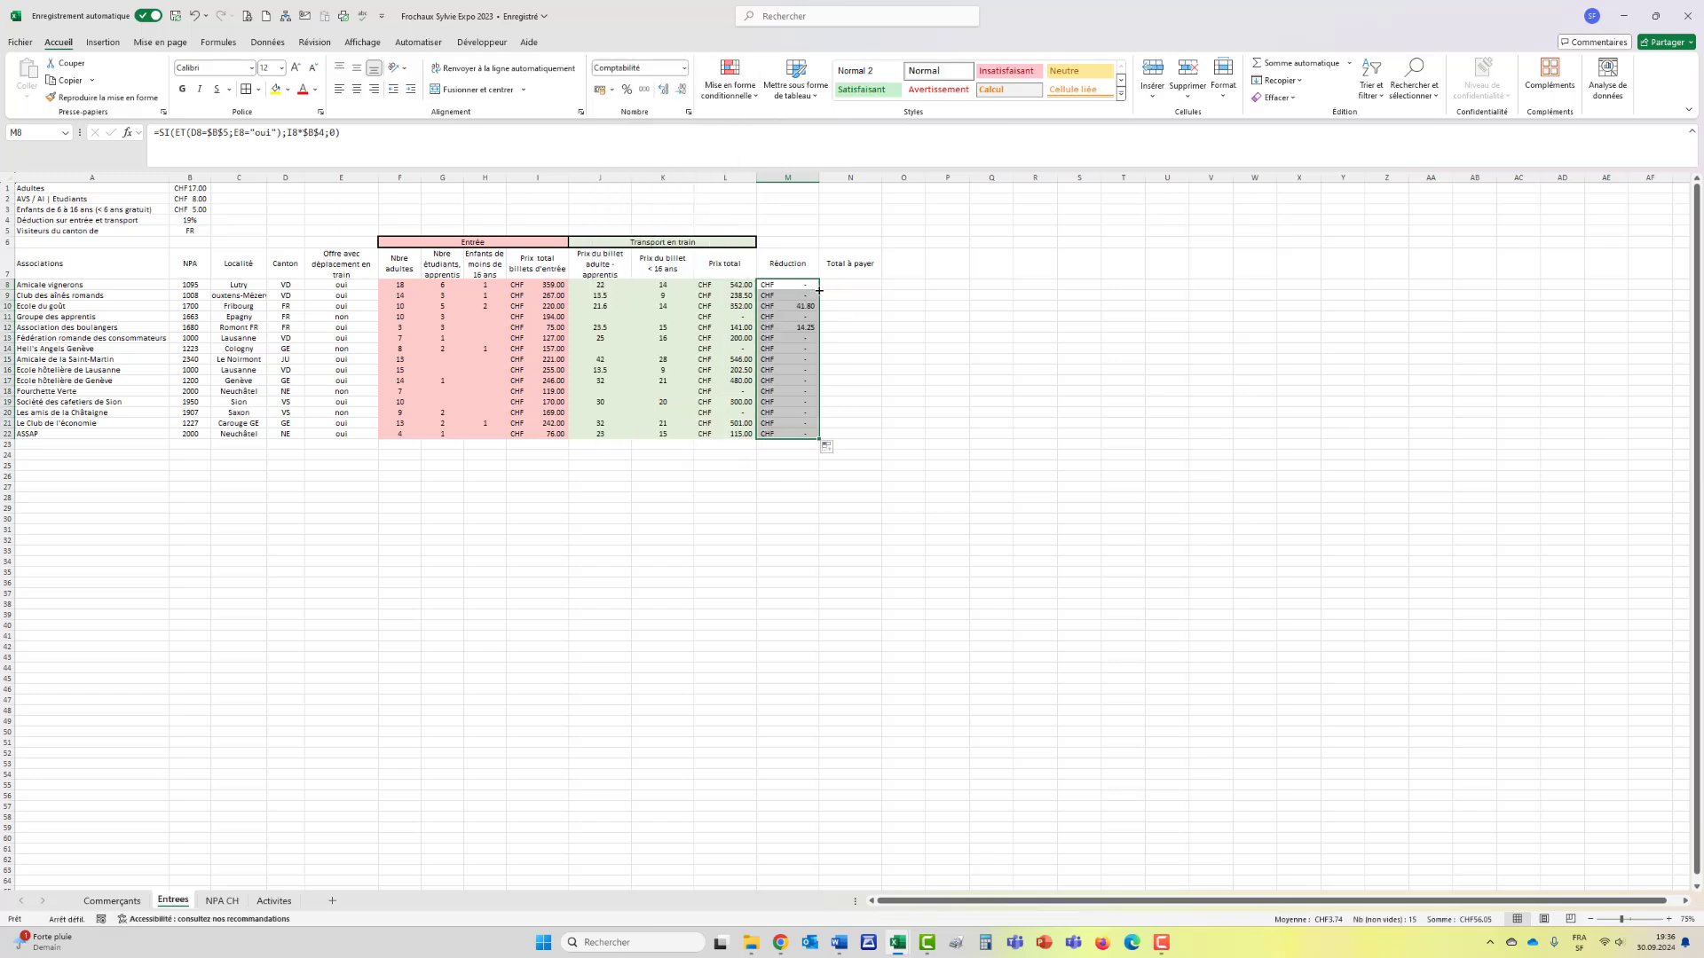
pyautogui.click(909, 398)
# Step: Enter the Total à payer formula =I8+L8-M8 in cell N8
pyautogui.click(845, 285)
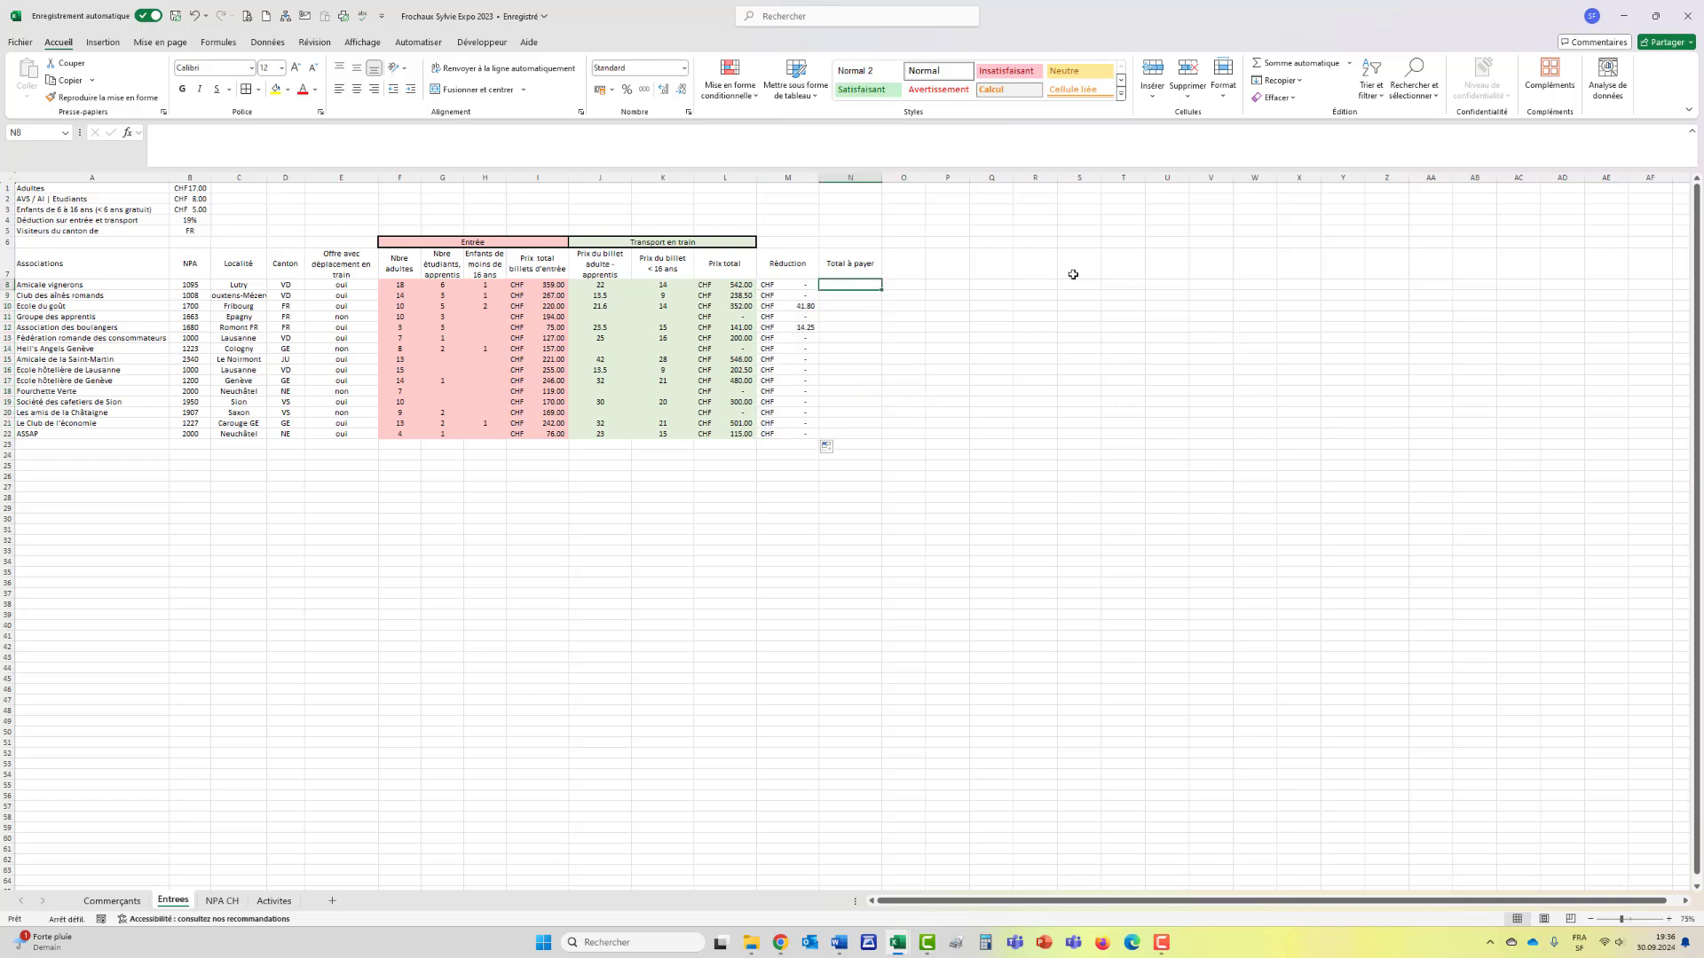
pyautogui.write('=')
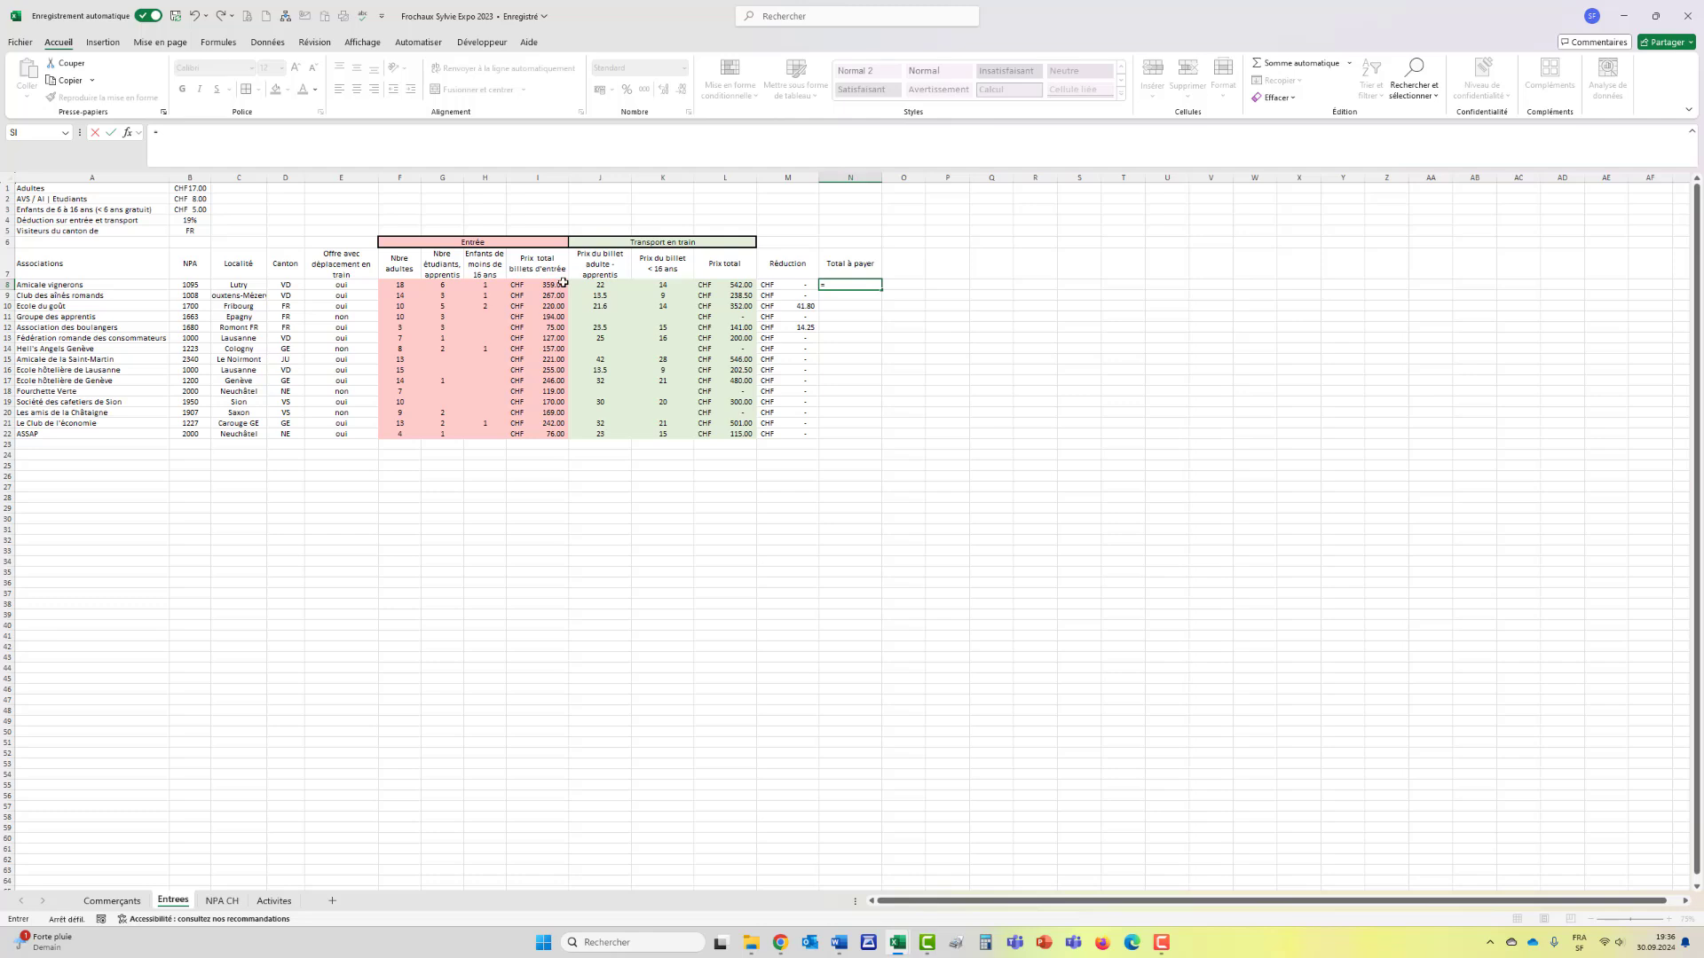
pyautogui.click(563, 283)
pyautogui.write('+')
pyautogui.click(738, 286)
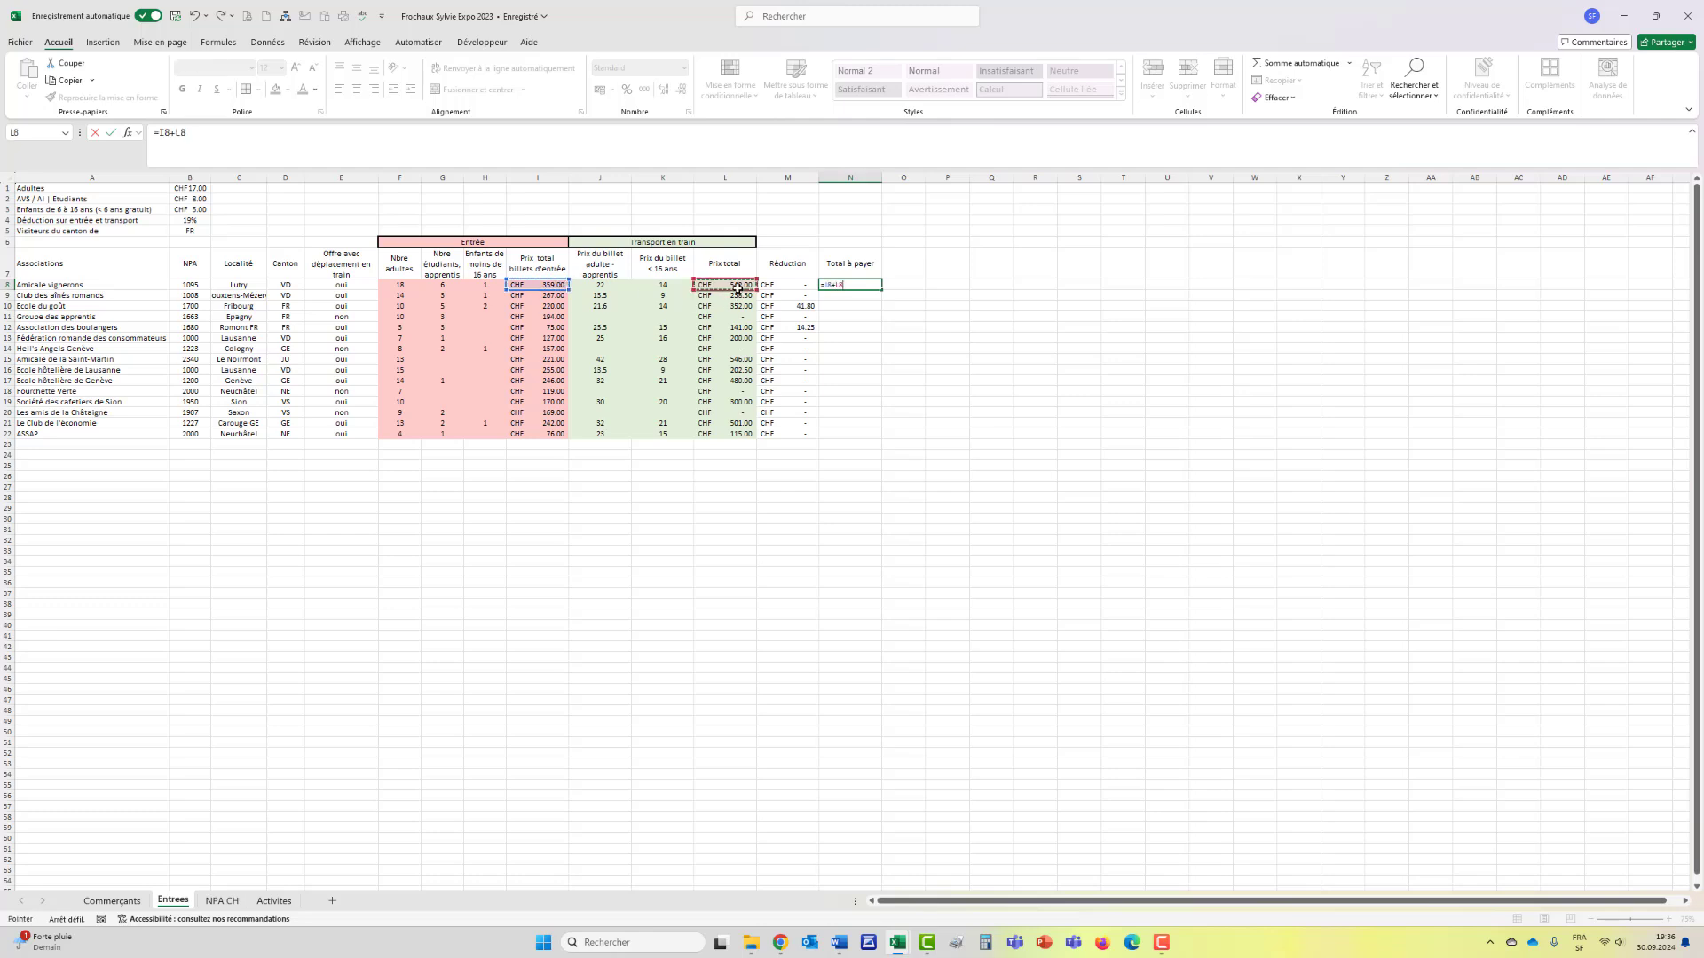
pyautogui.write('-')
pyautogui.click(780, 286)
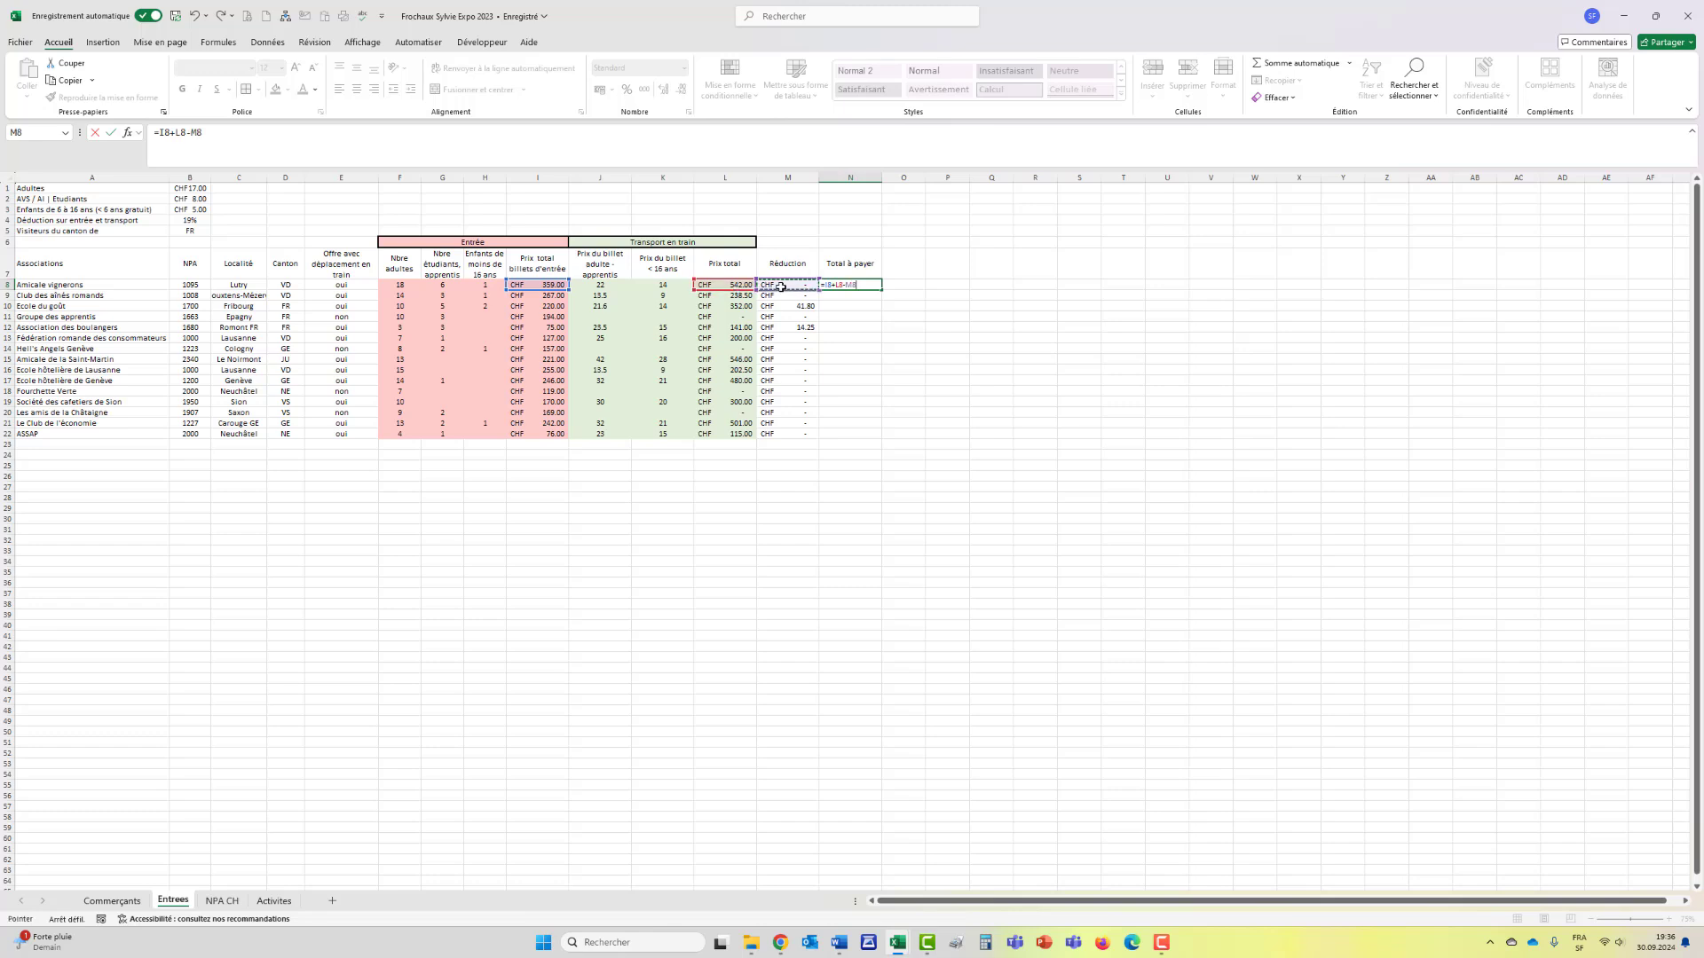
pyautogui.press('Return')
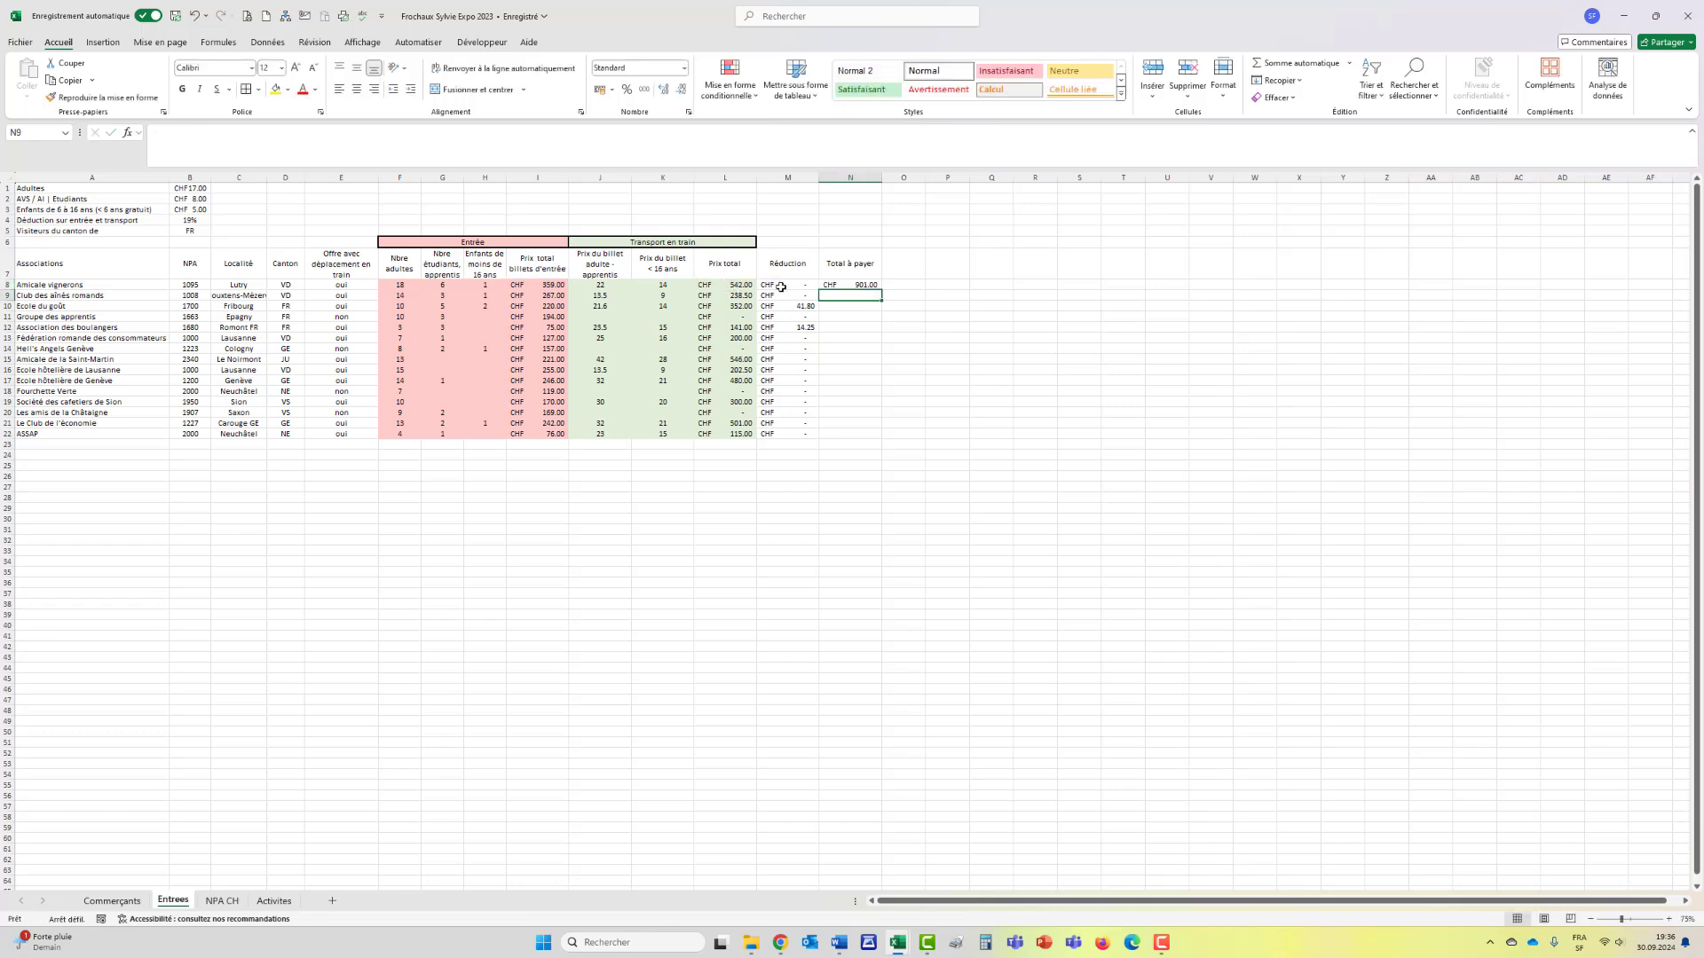
# Step: Wrap the N8 formula in ARRONDI.AU.MULTIPLE to round the total to the nearest 0.05
pyautogui.click(857, 284)
pyautogui.click(164, 138)
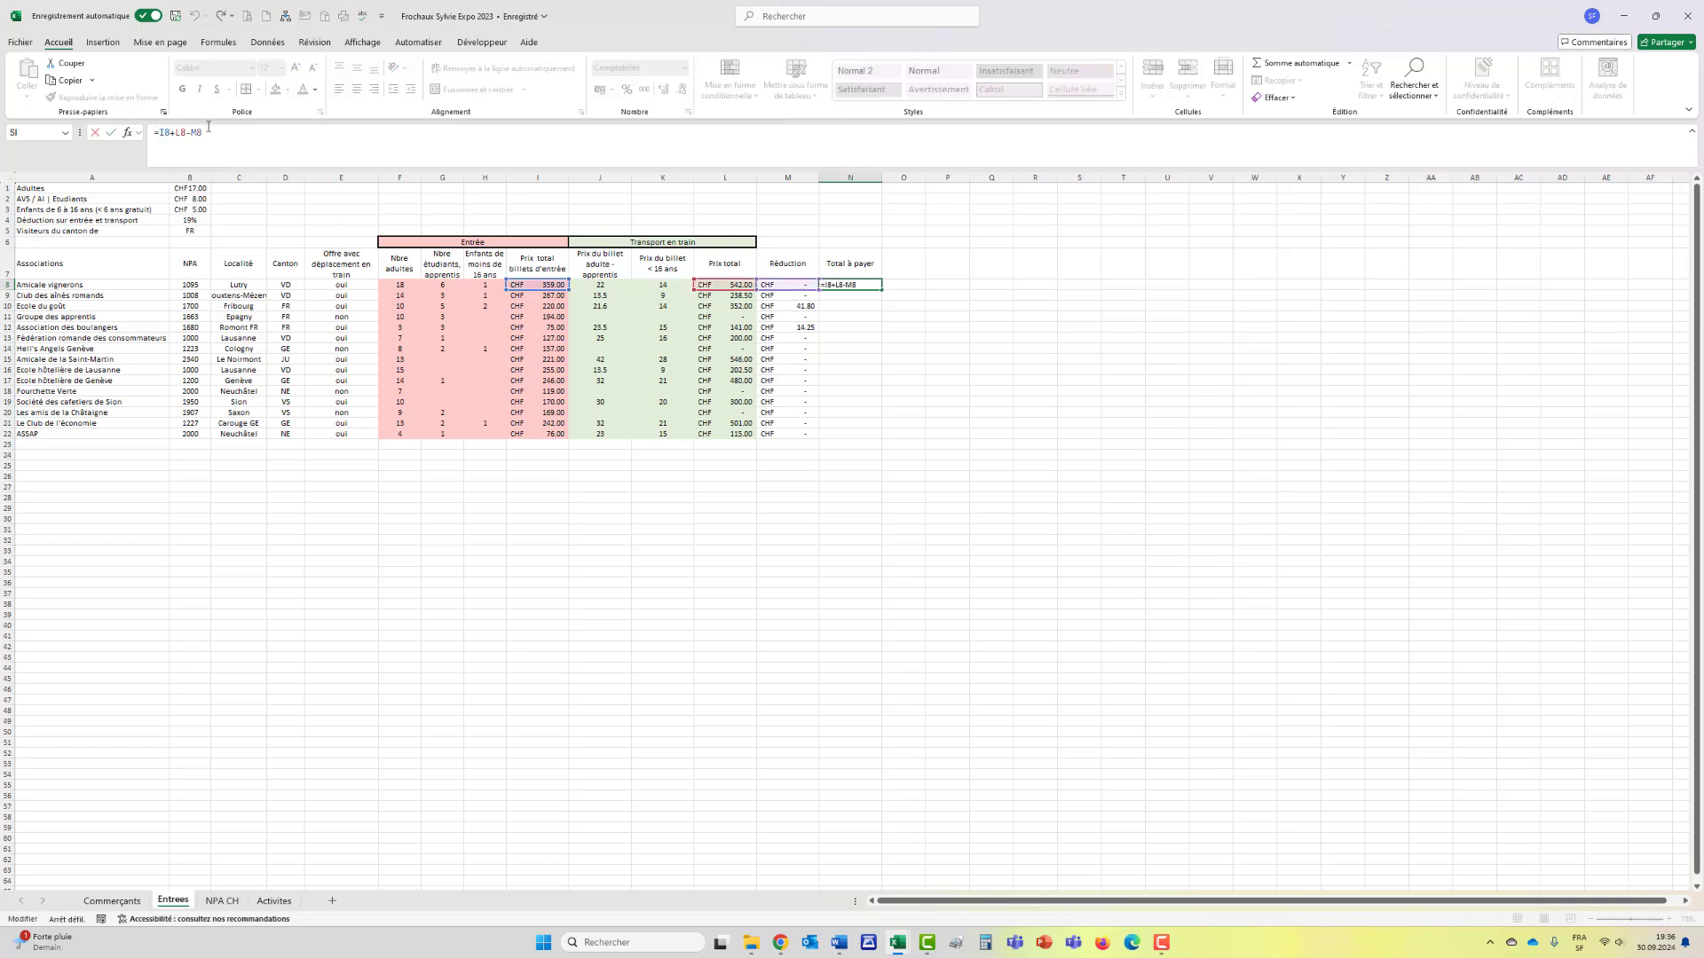
pyautogui.write('arr')
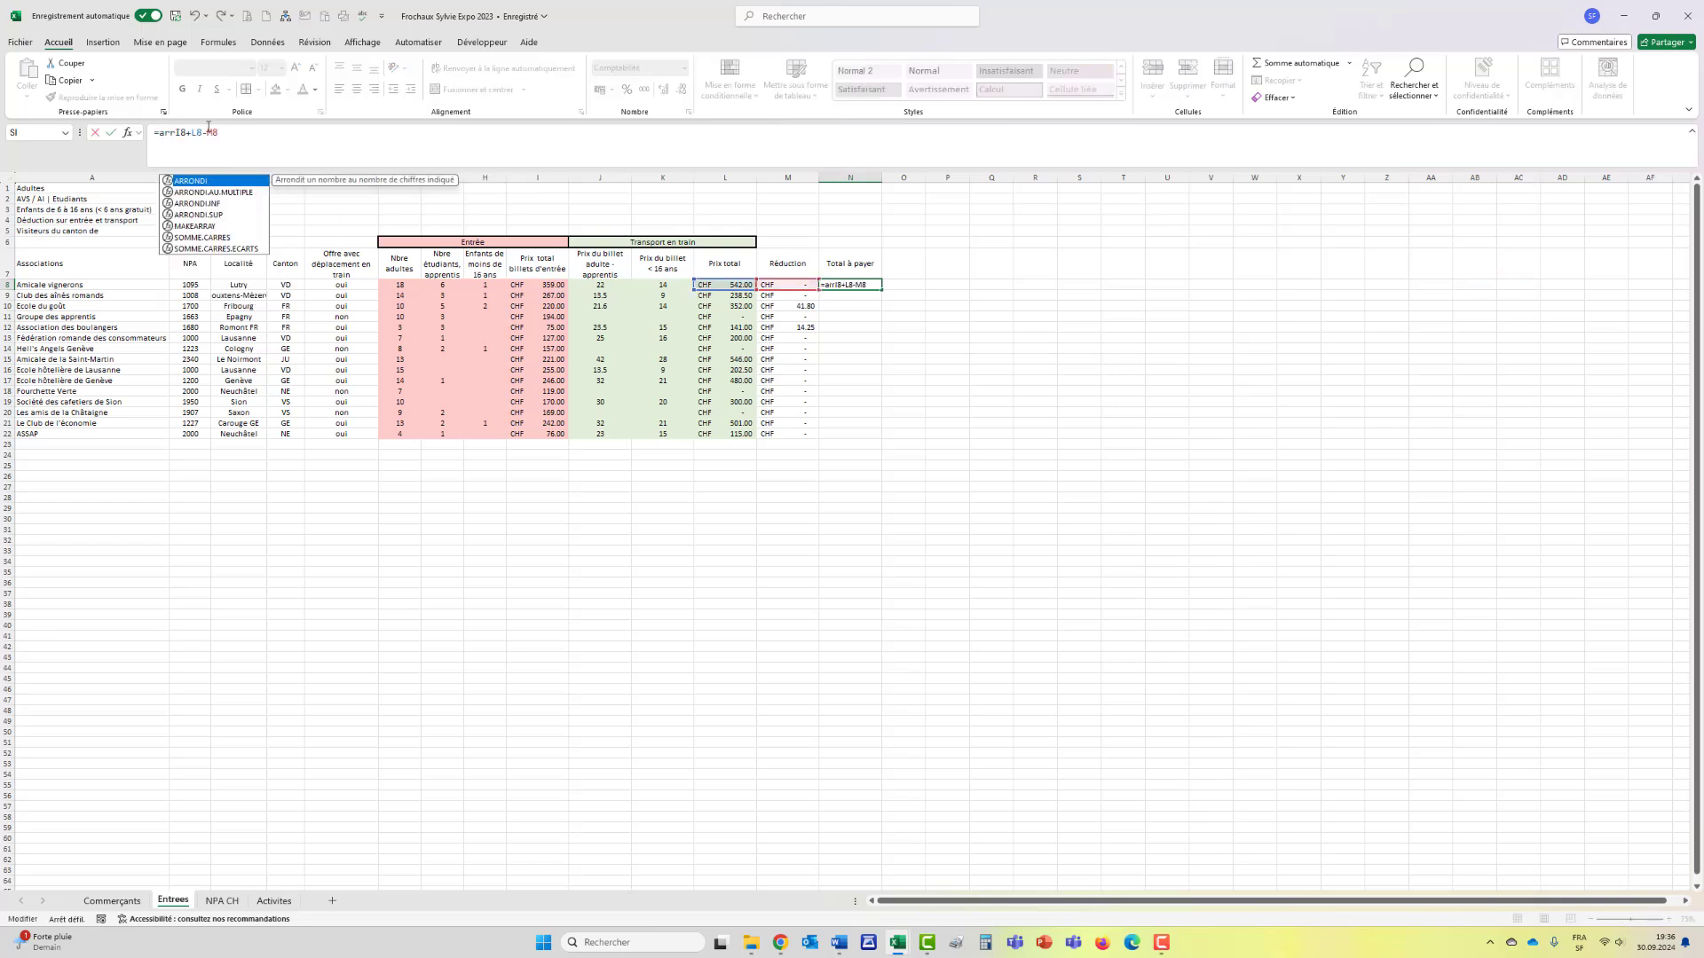
pyautogui.press('Down')
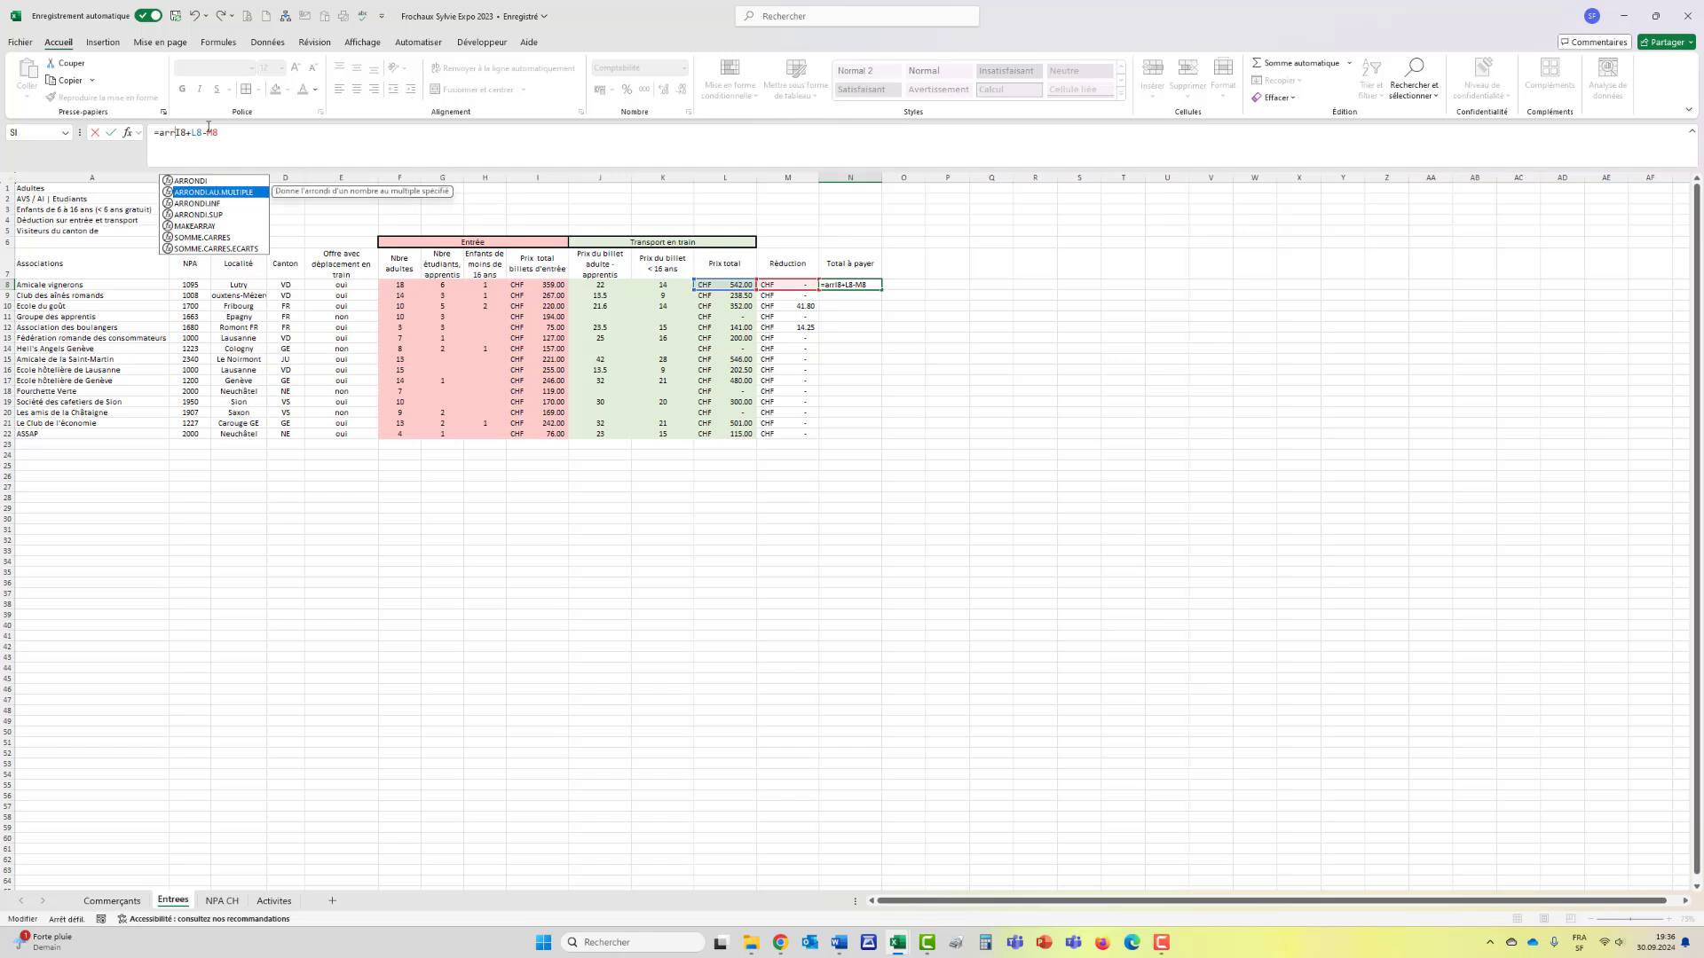
pyautogui.press('Tab')
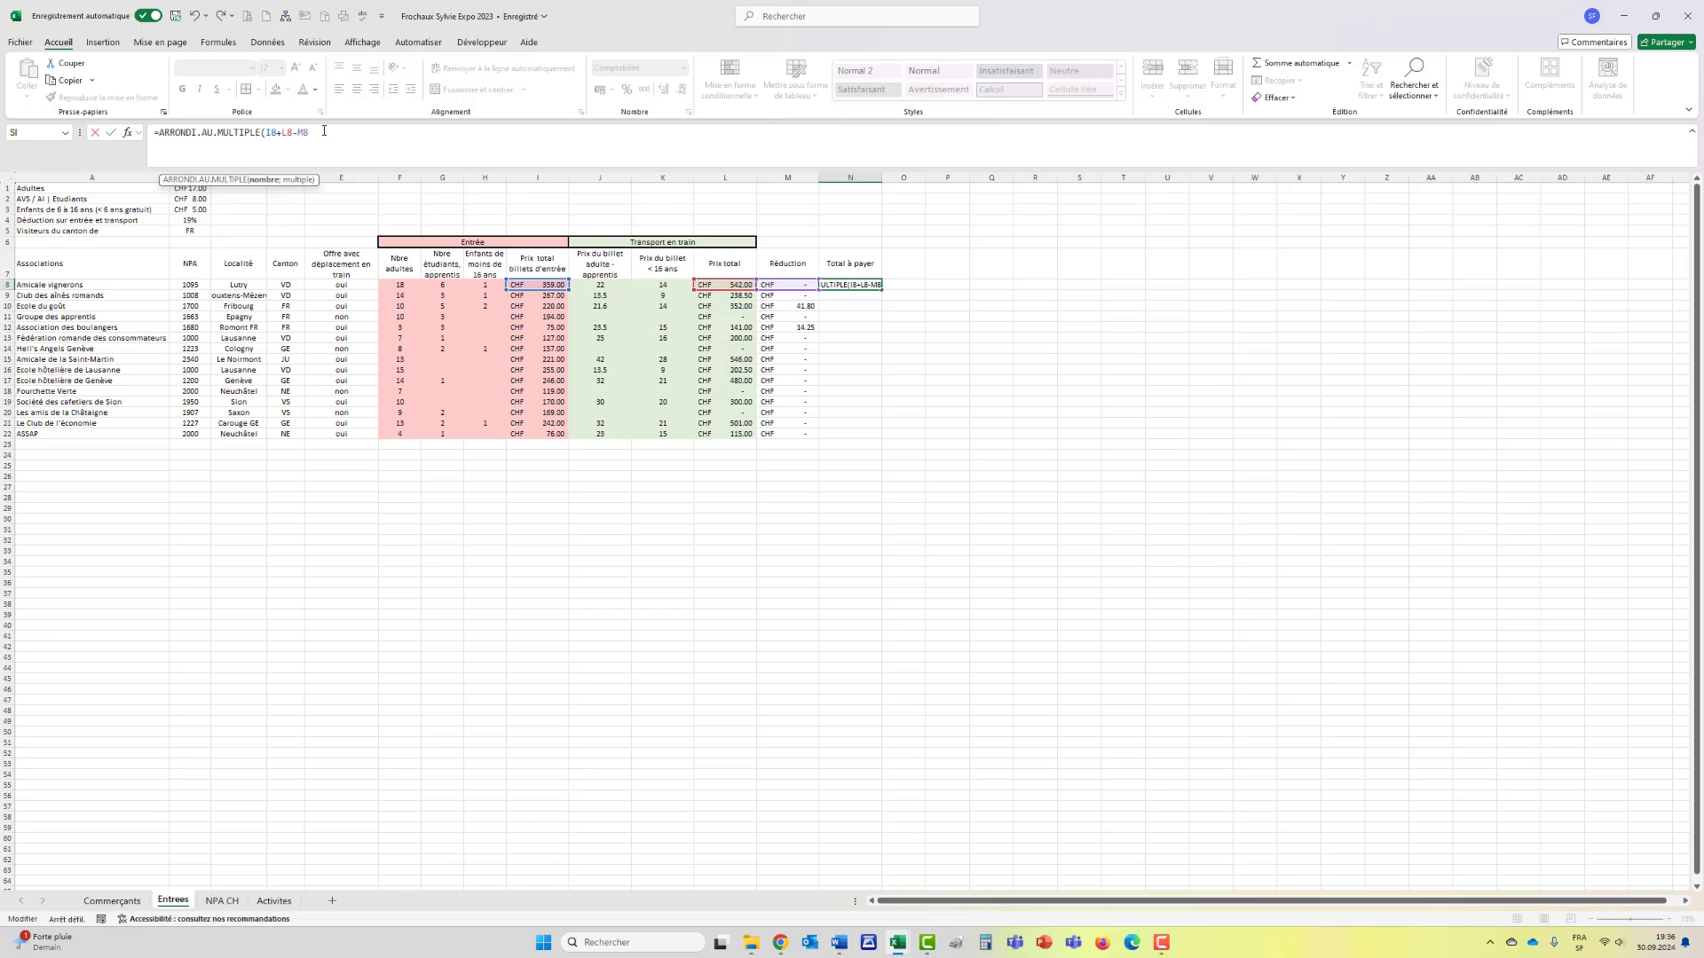
pyautogui.write(';0.05)')
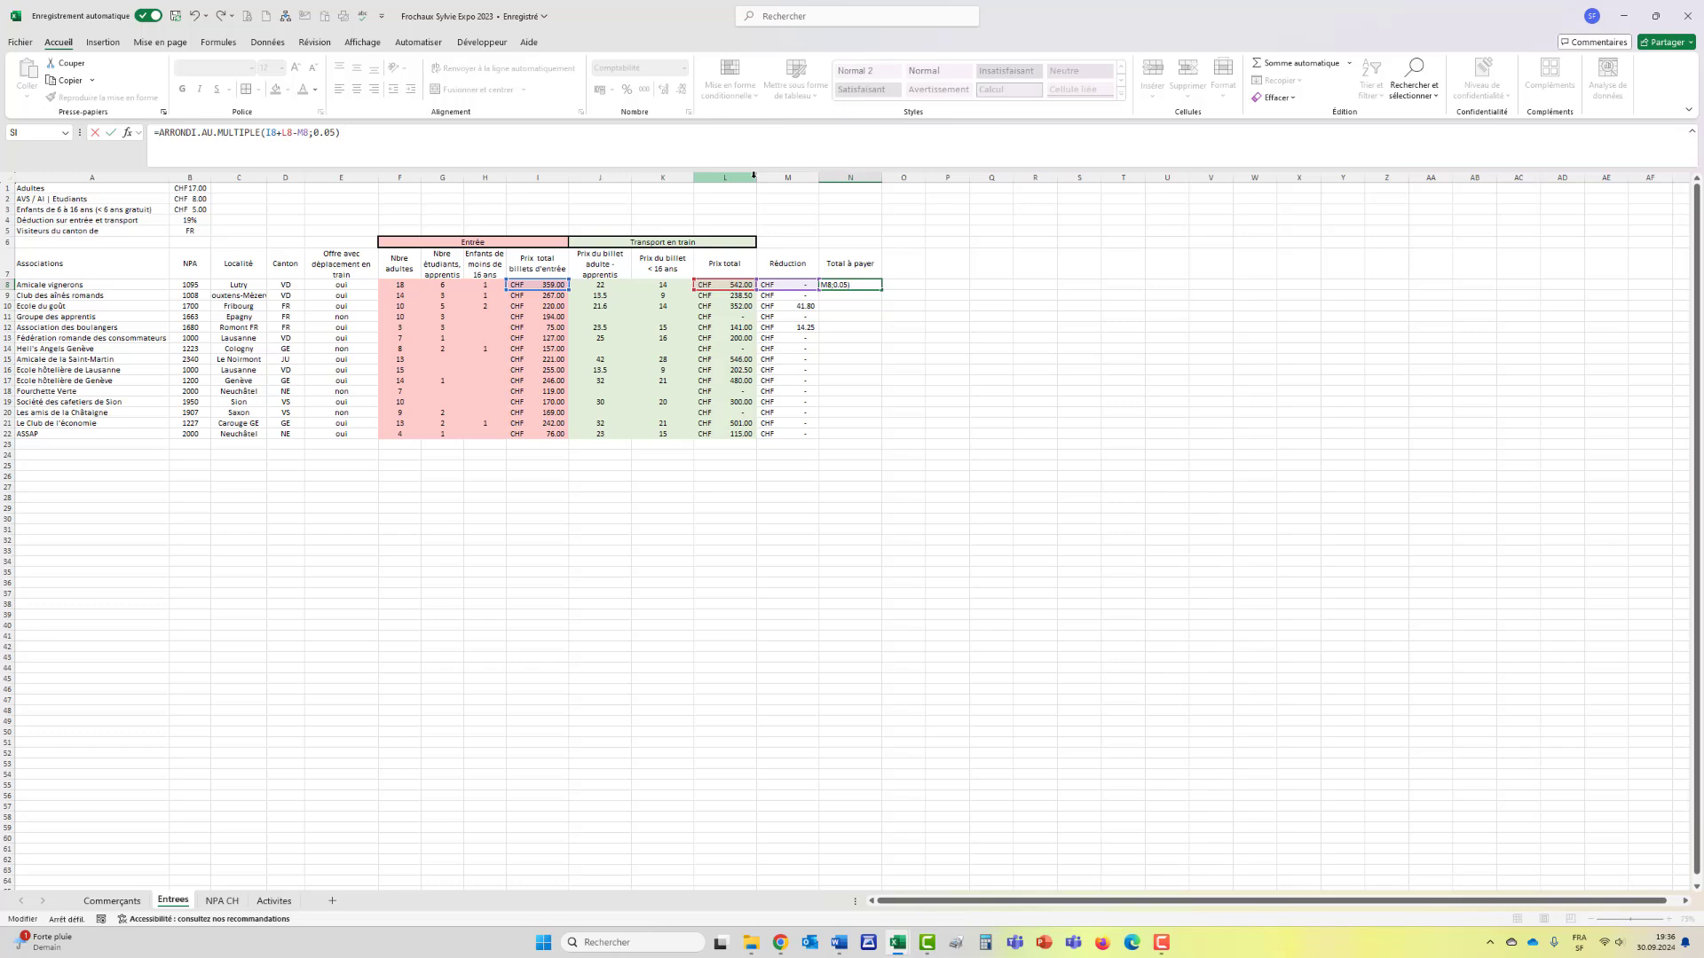
pyautogui.press('Return')
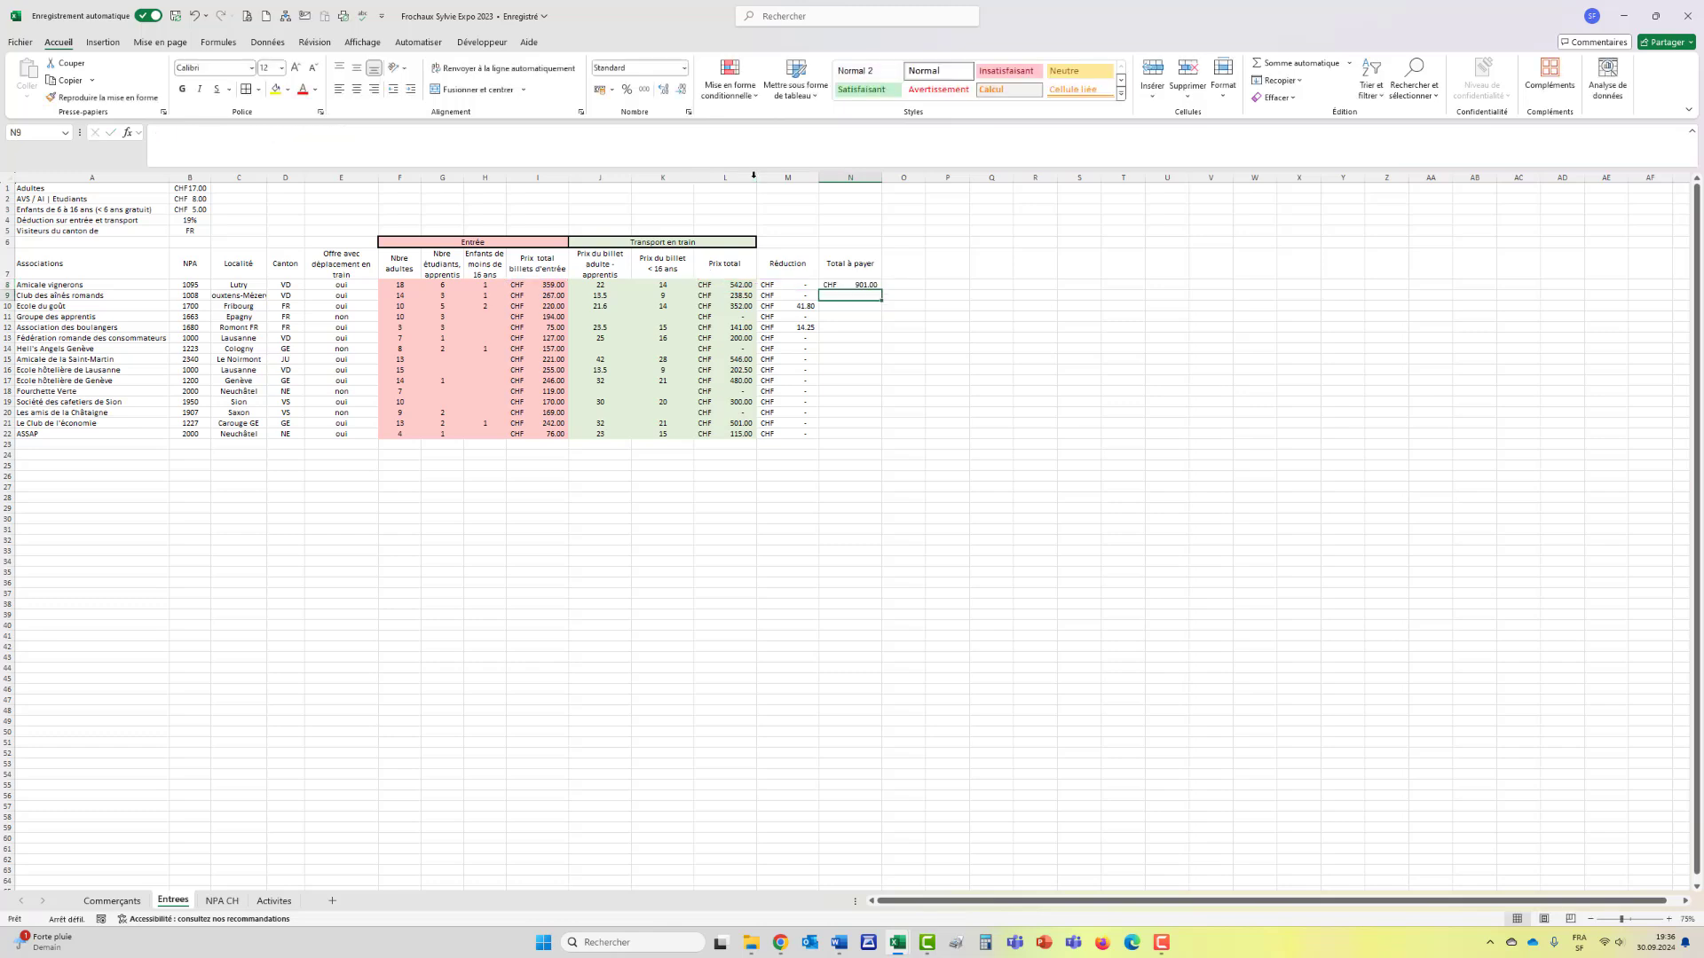
# Step: Fill the rounded Total à payer formula from N8 down to row 22
pyautogui.click(869, 282)
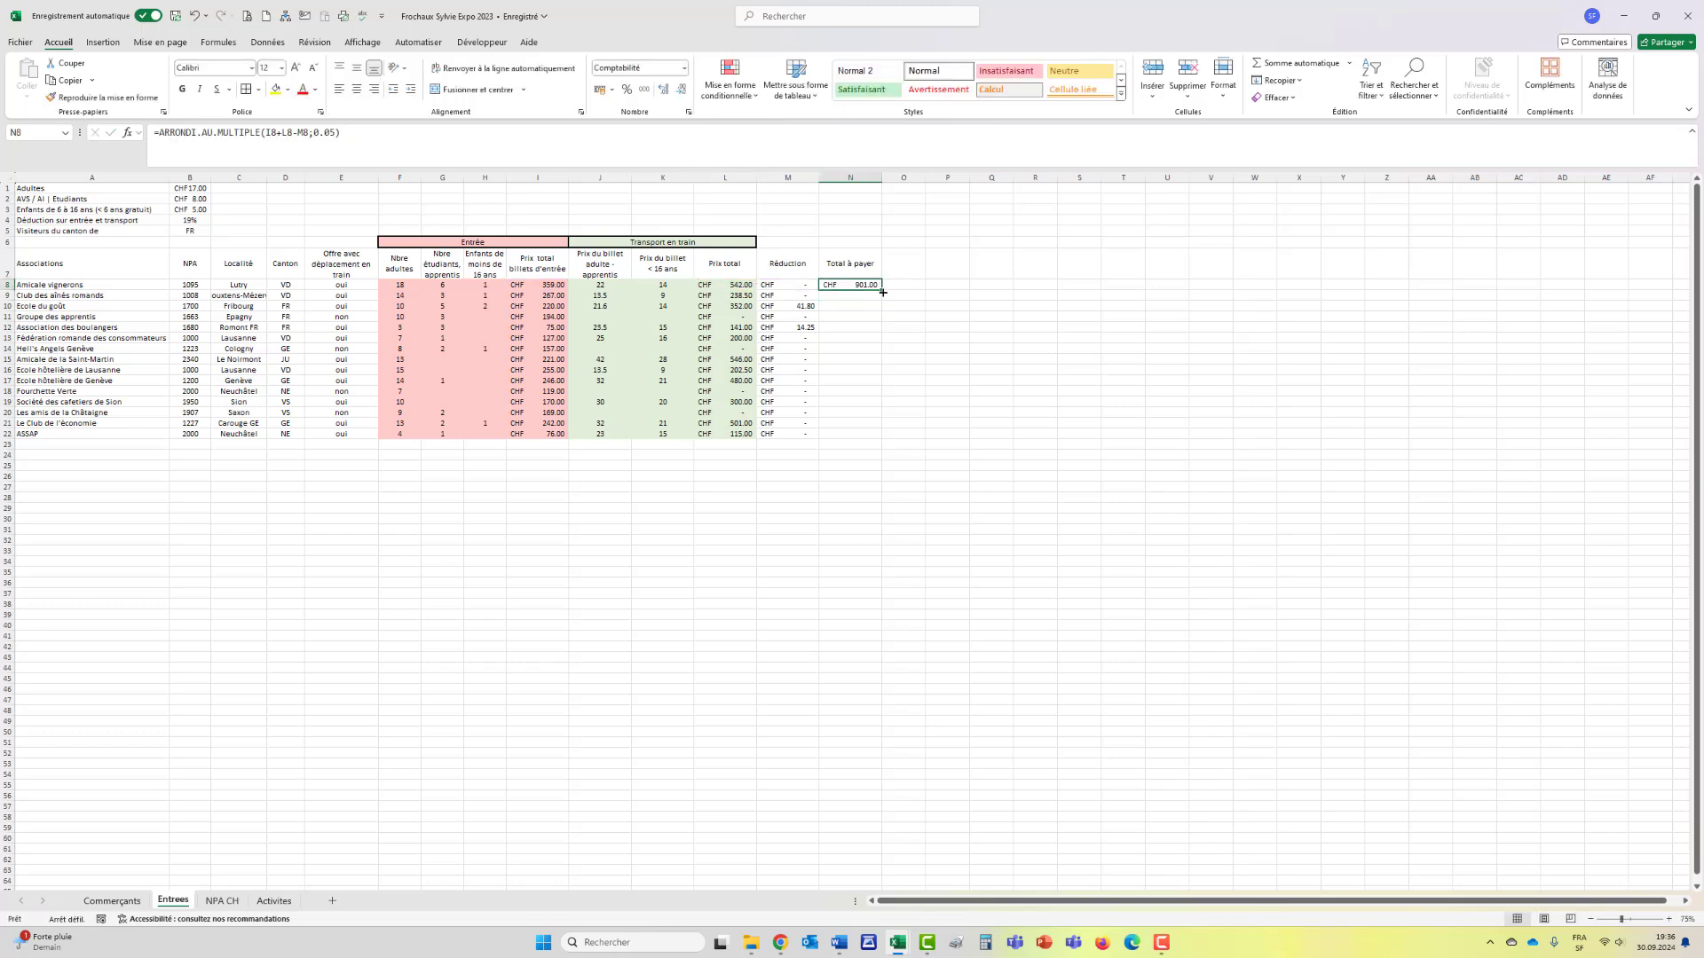
pyautogui.moveTo(881, 300); pyautogui.dragTo(871, 434)
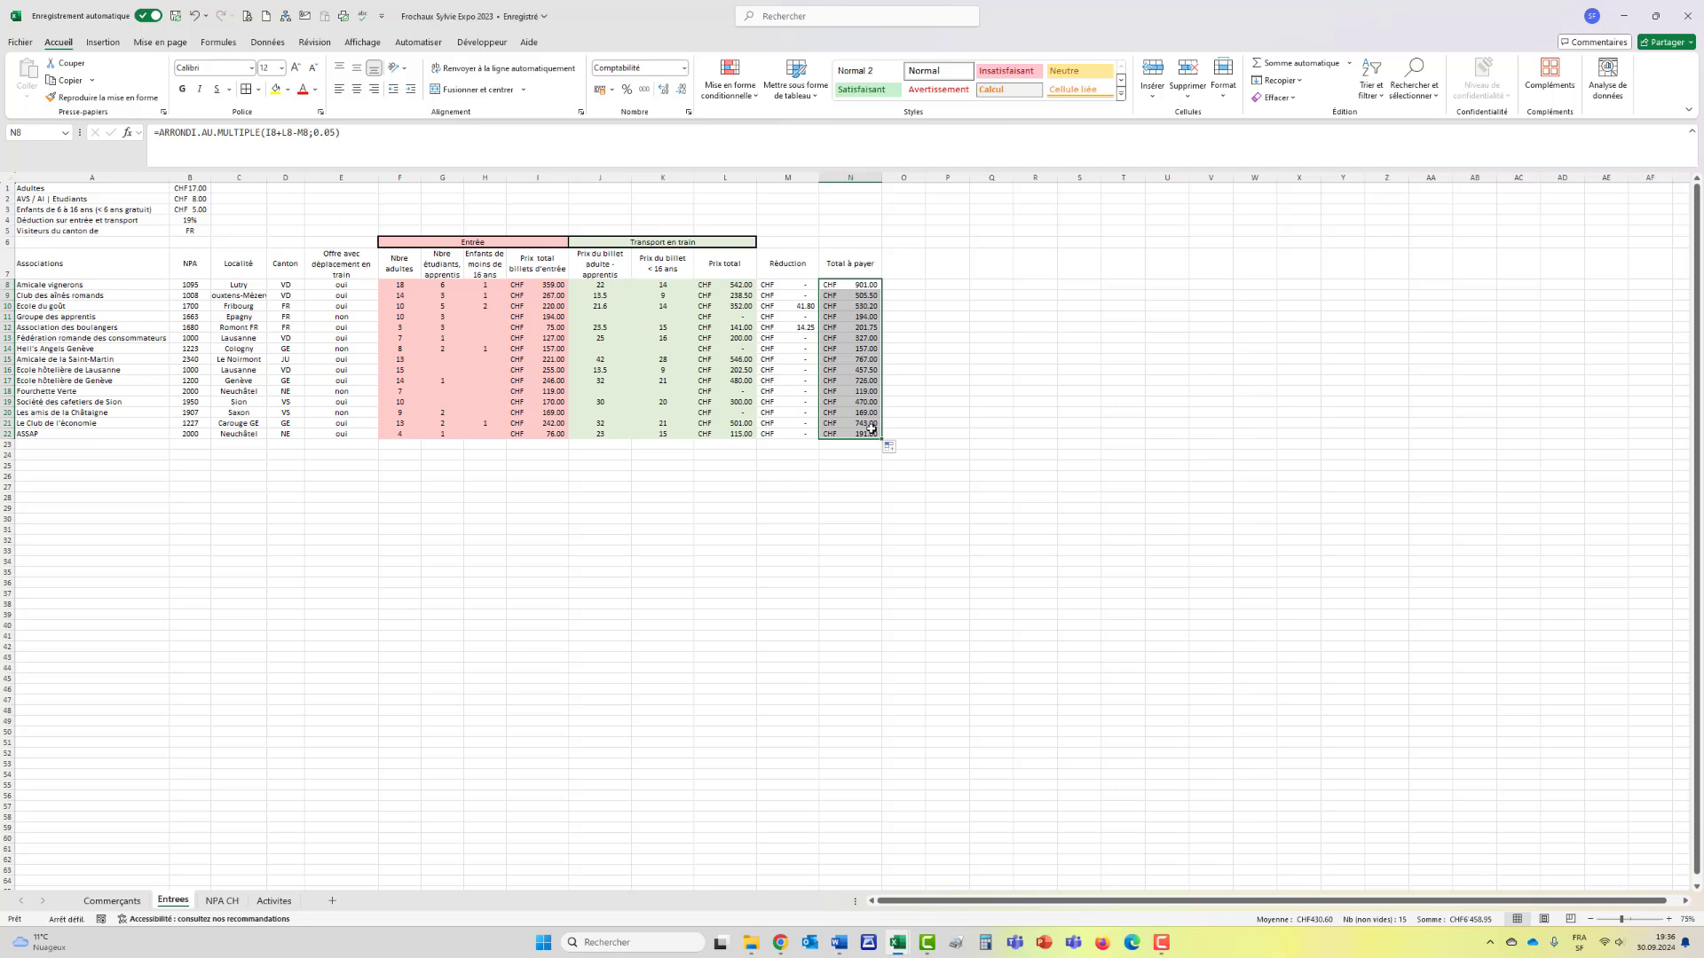
pyautogui.click(797, 463)
# Step: Shade the table's heading row A7:N7 light grey
pyautogui.moveTo(69, 268); pyautogui.dragTo(850, 264)
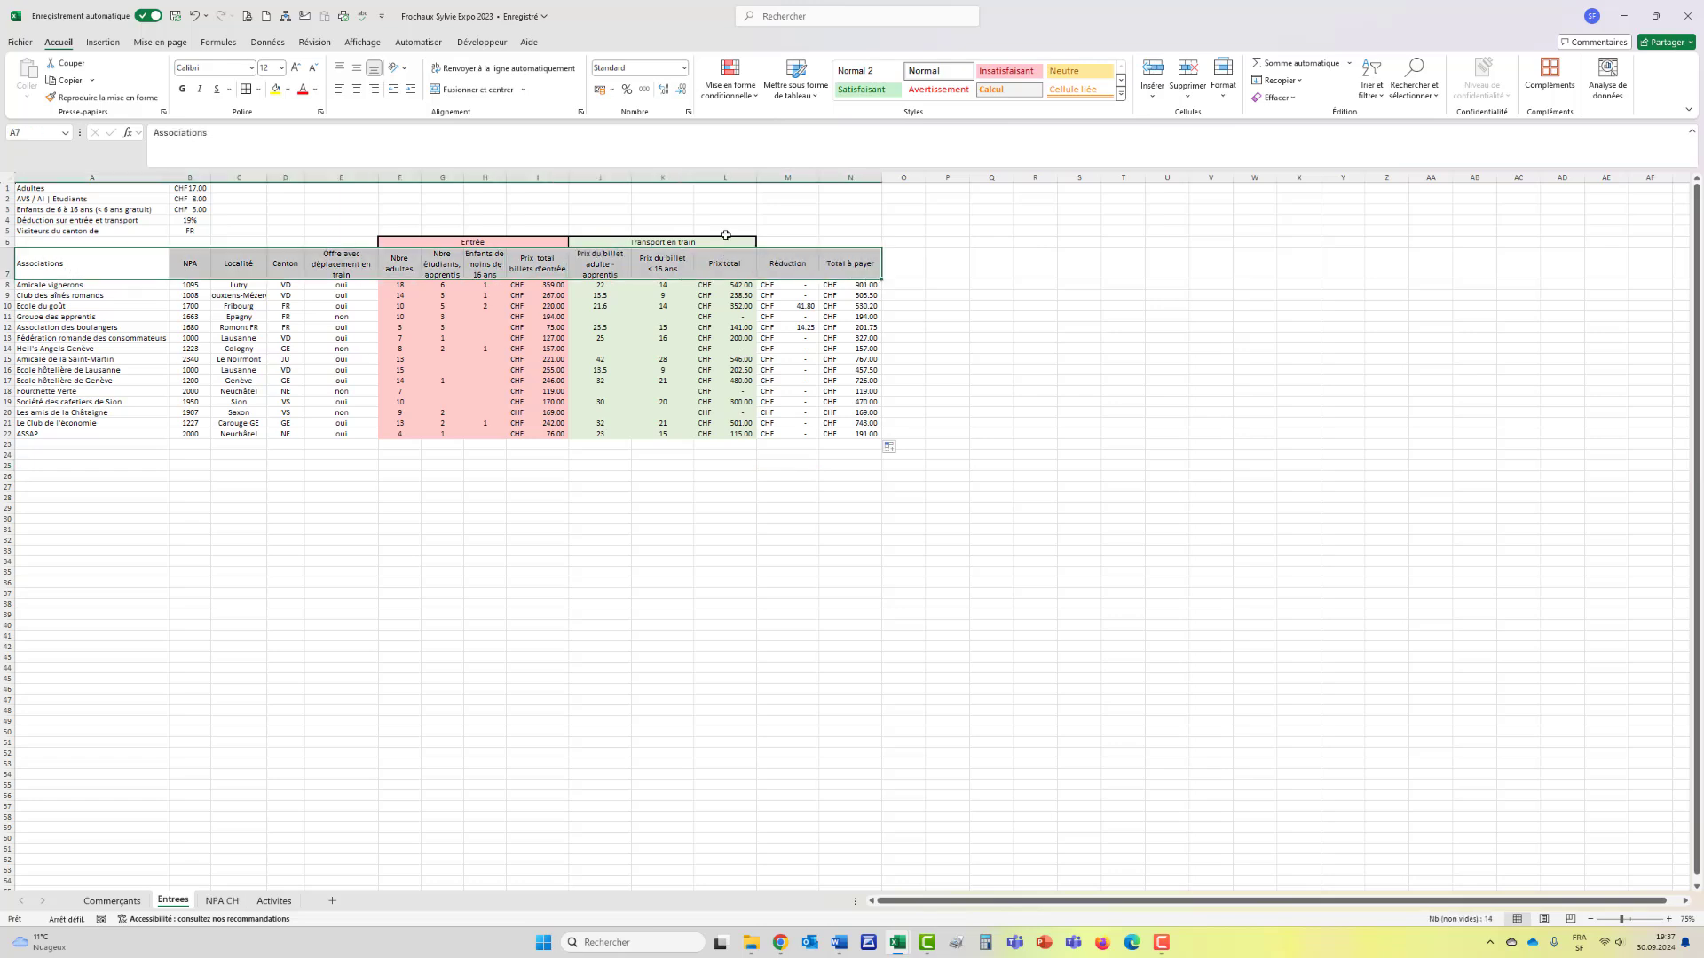
pyautogui.click(287, 90)
pyautogui.click(296, 158)
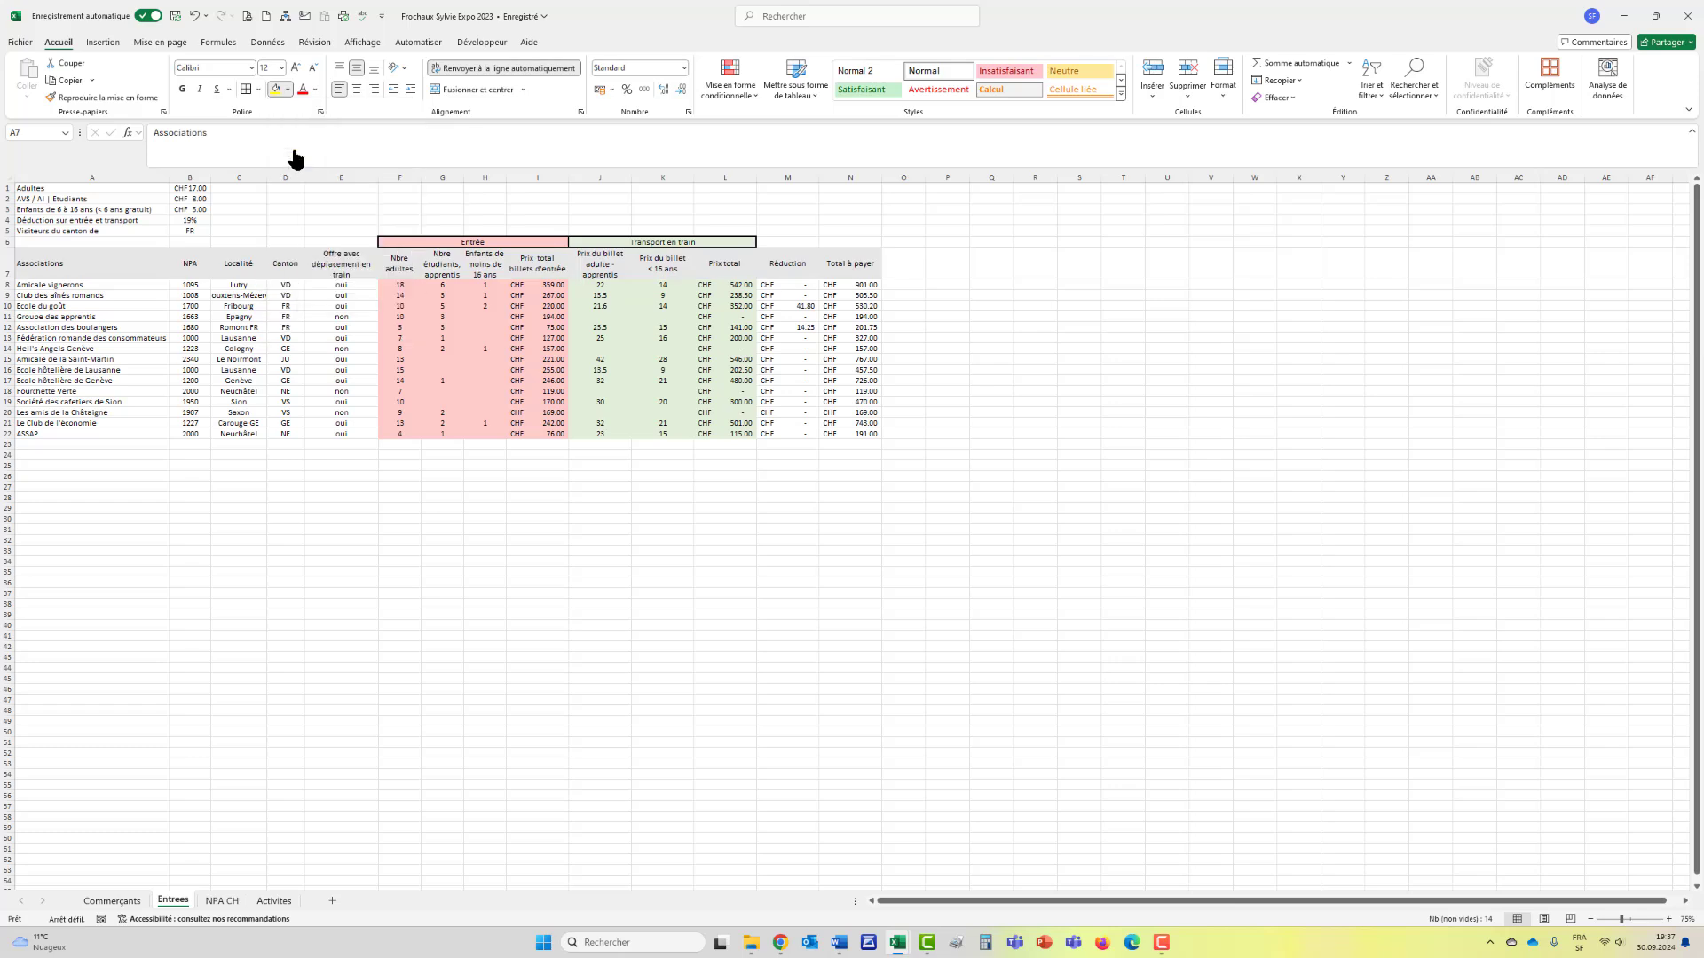
# Step: Apply all borders to the associations table A7:N22 and to the parameter block A1:B5
pyautogui.moveTo(64, 259); pyautogui.dragTo(876, 435)
pyautogui.click(245, 90)
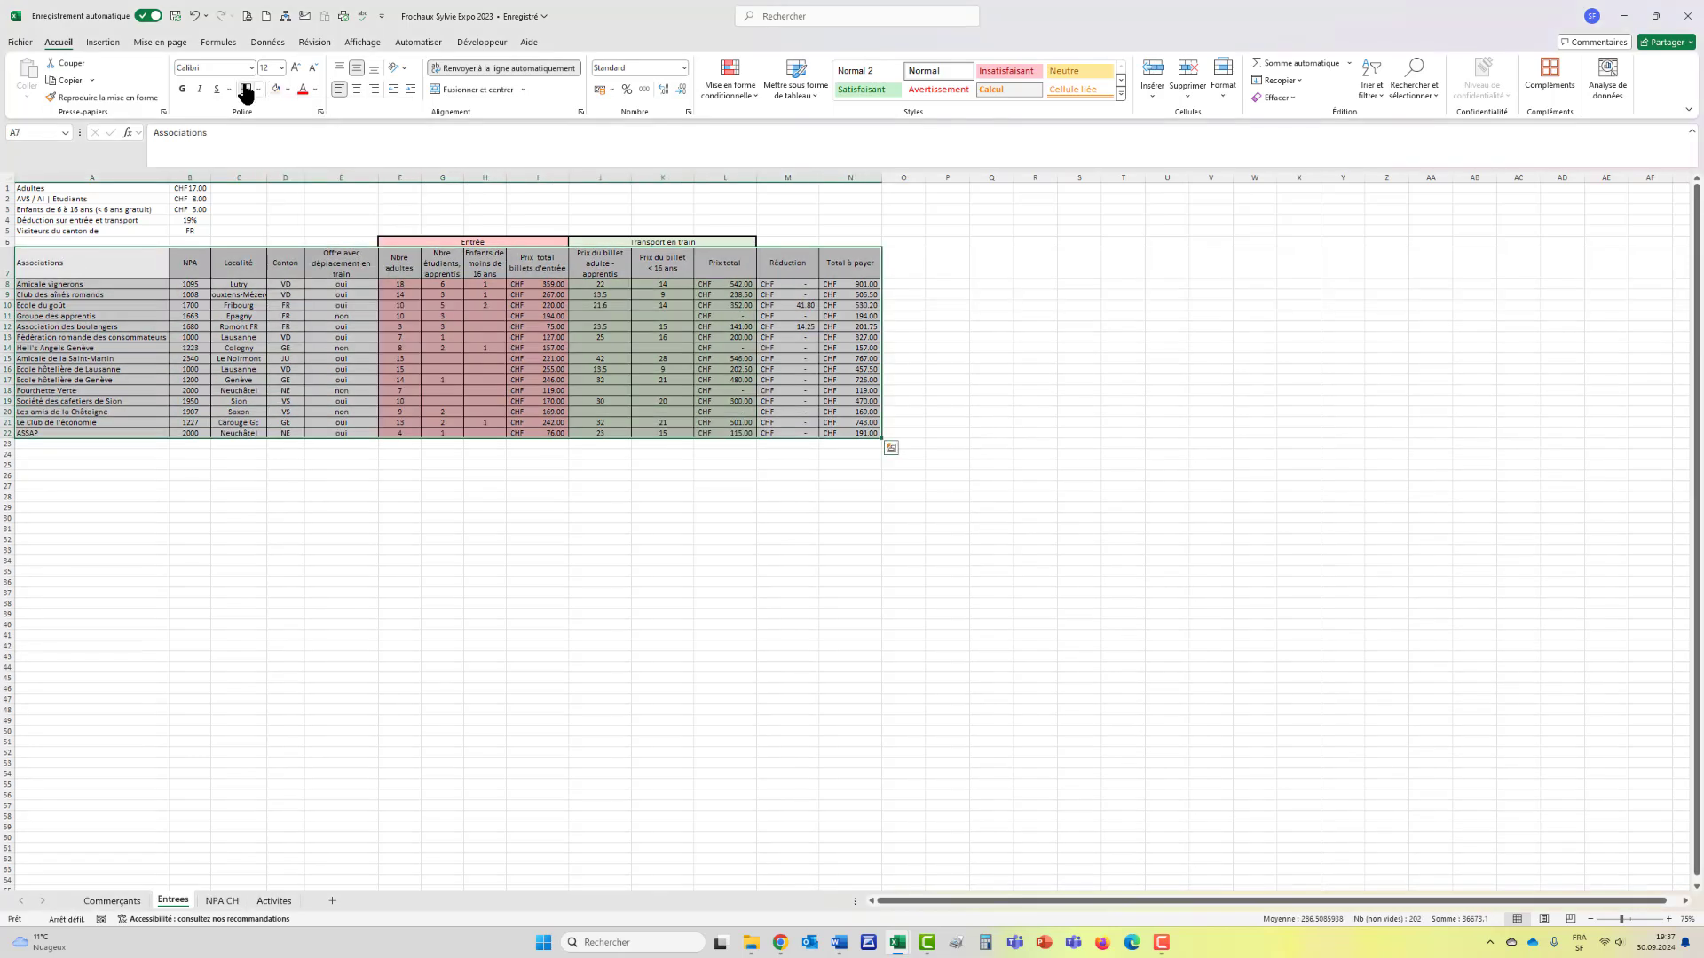
pyautogui.moveTo(49, 189)
pyautogui.mouseDown()
pyautogui.moveTo(182, 208)
pyautogui.moveTo(188, 232)
pyautogui.mouseUp()
pyautogui.click(245, 90)
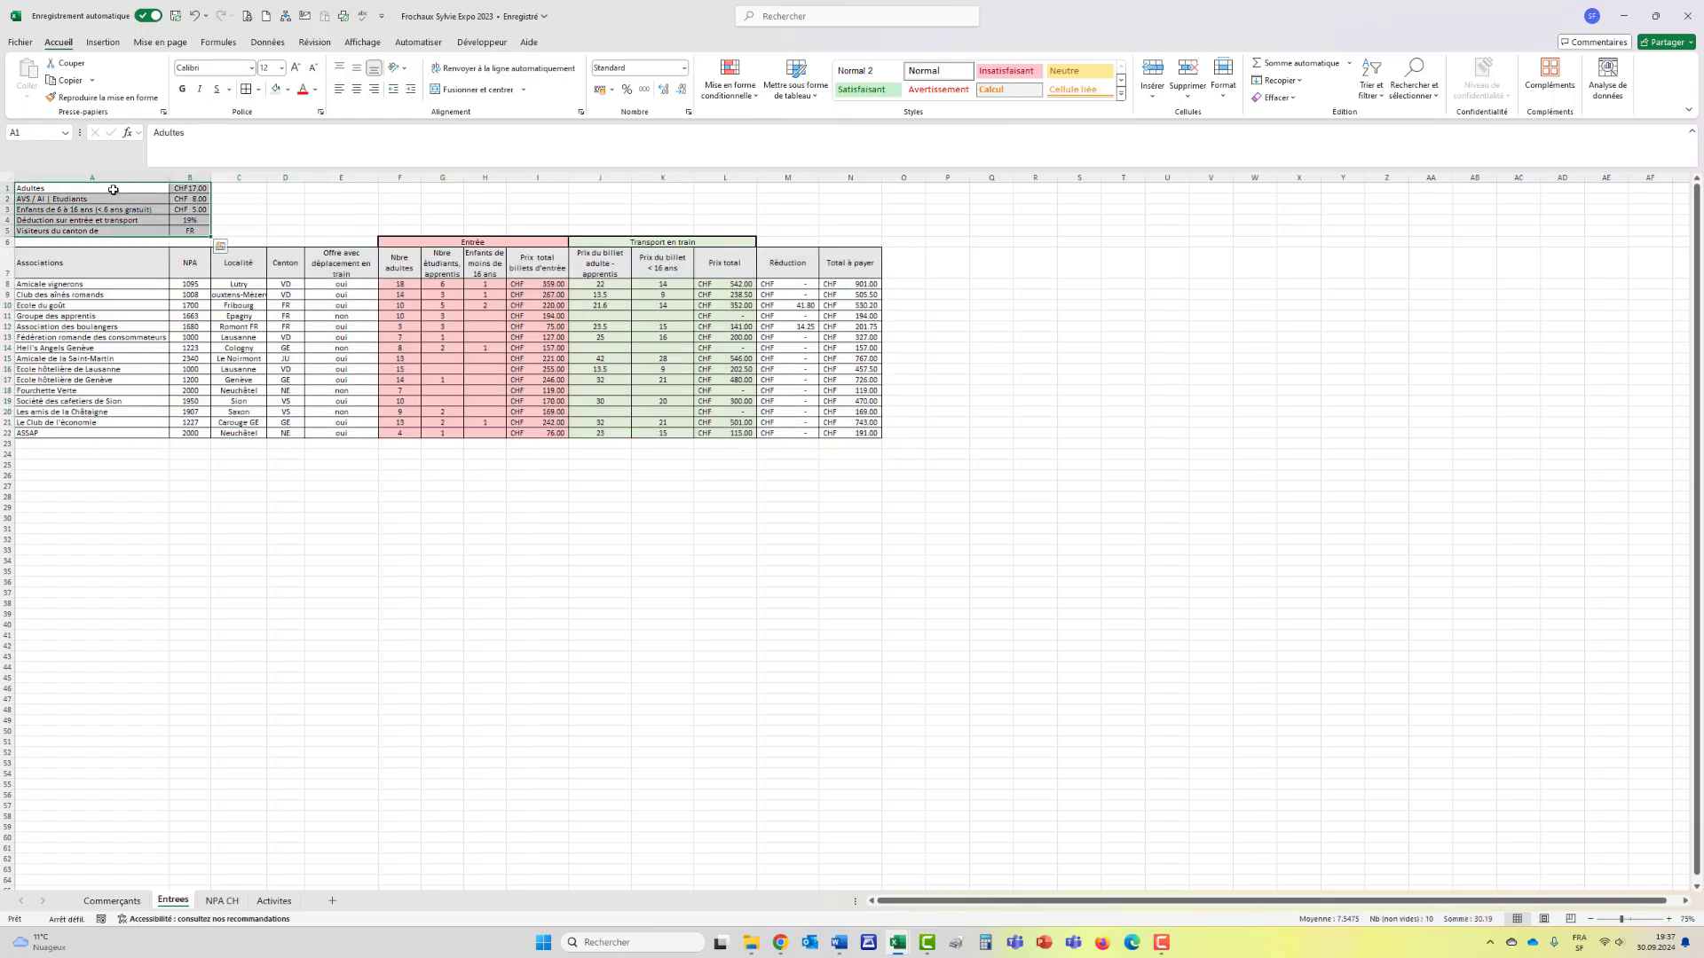
# Step: Shade the parameter labels in A1:A5 with the same light grey fill
pyautogui.moveTo(115, 189); pyautogui.dragTo(120, 231)
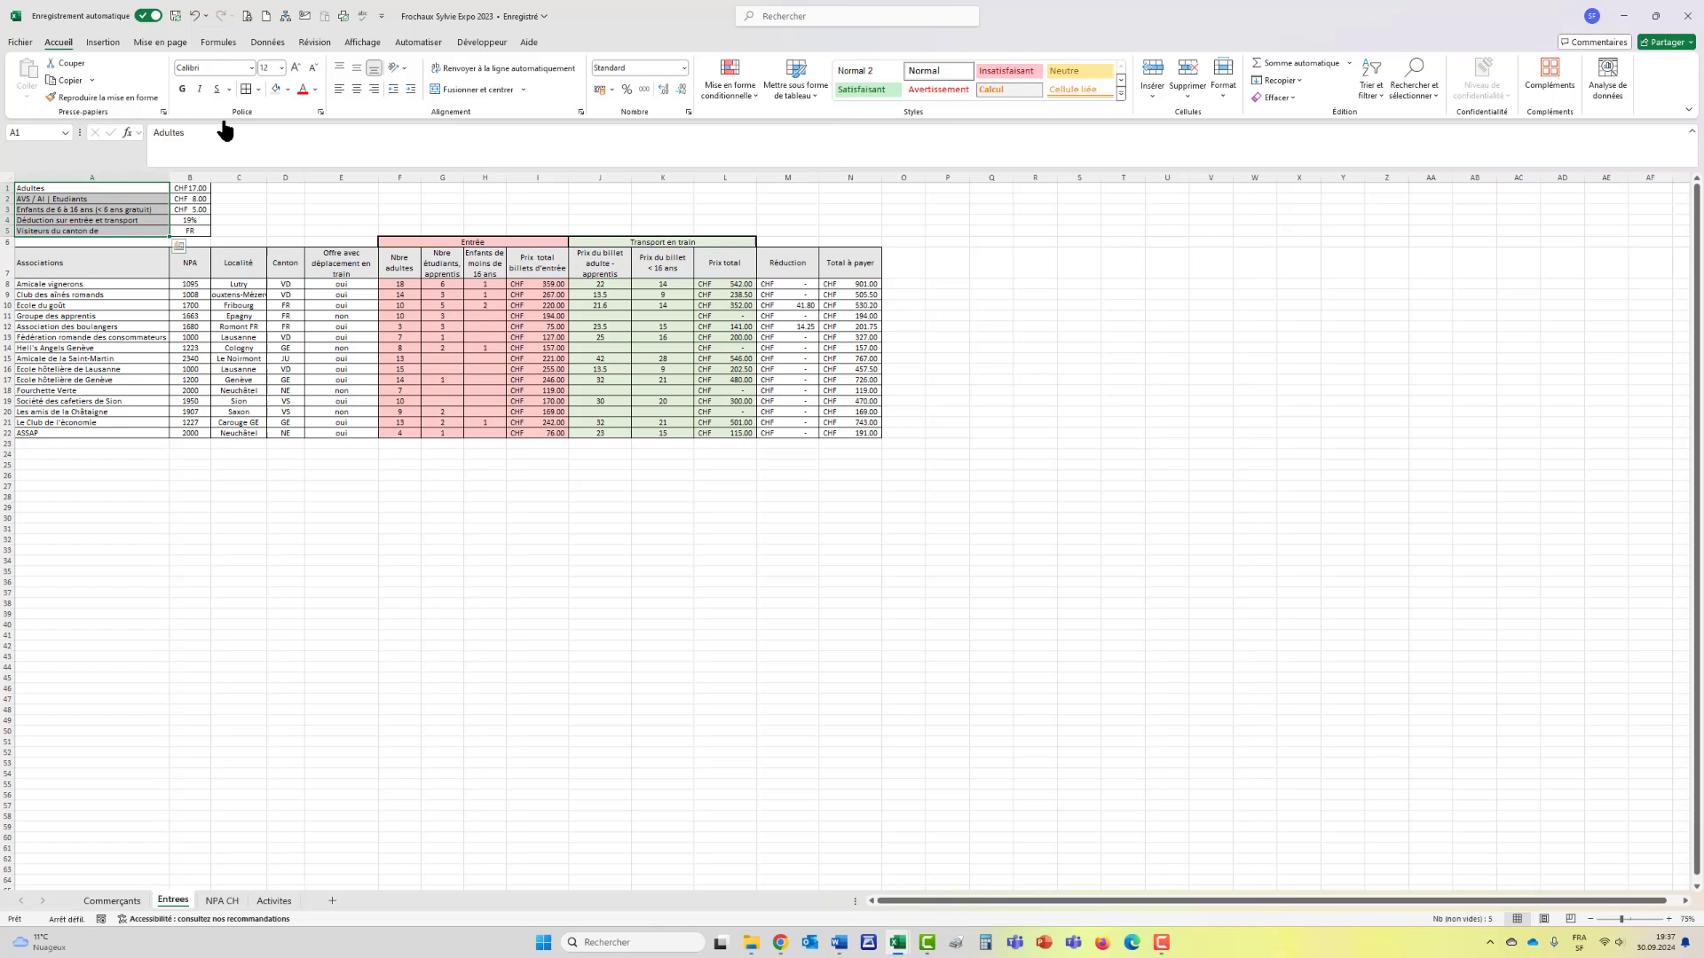
pyautogui.click(275, 89)
pyautogui.click(337, 218)
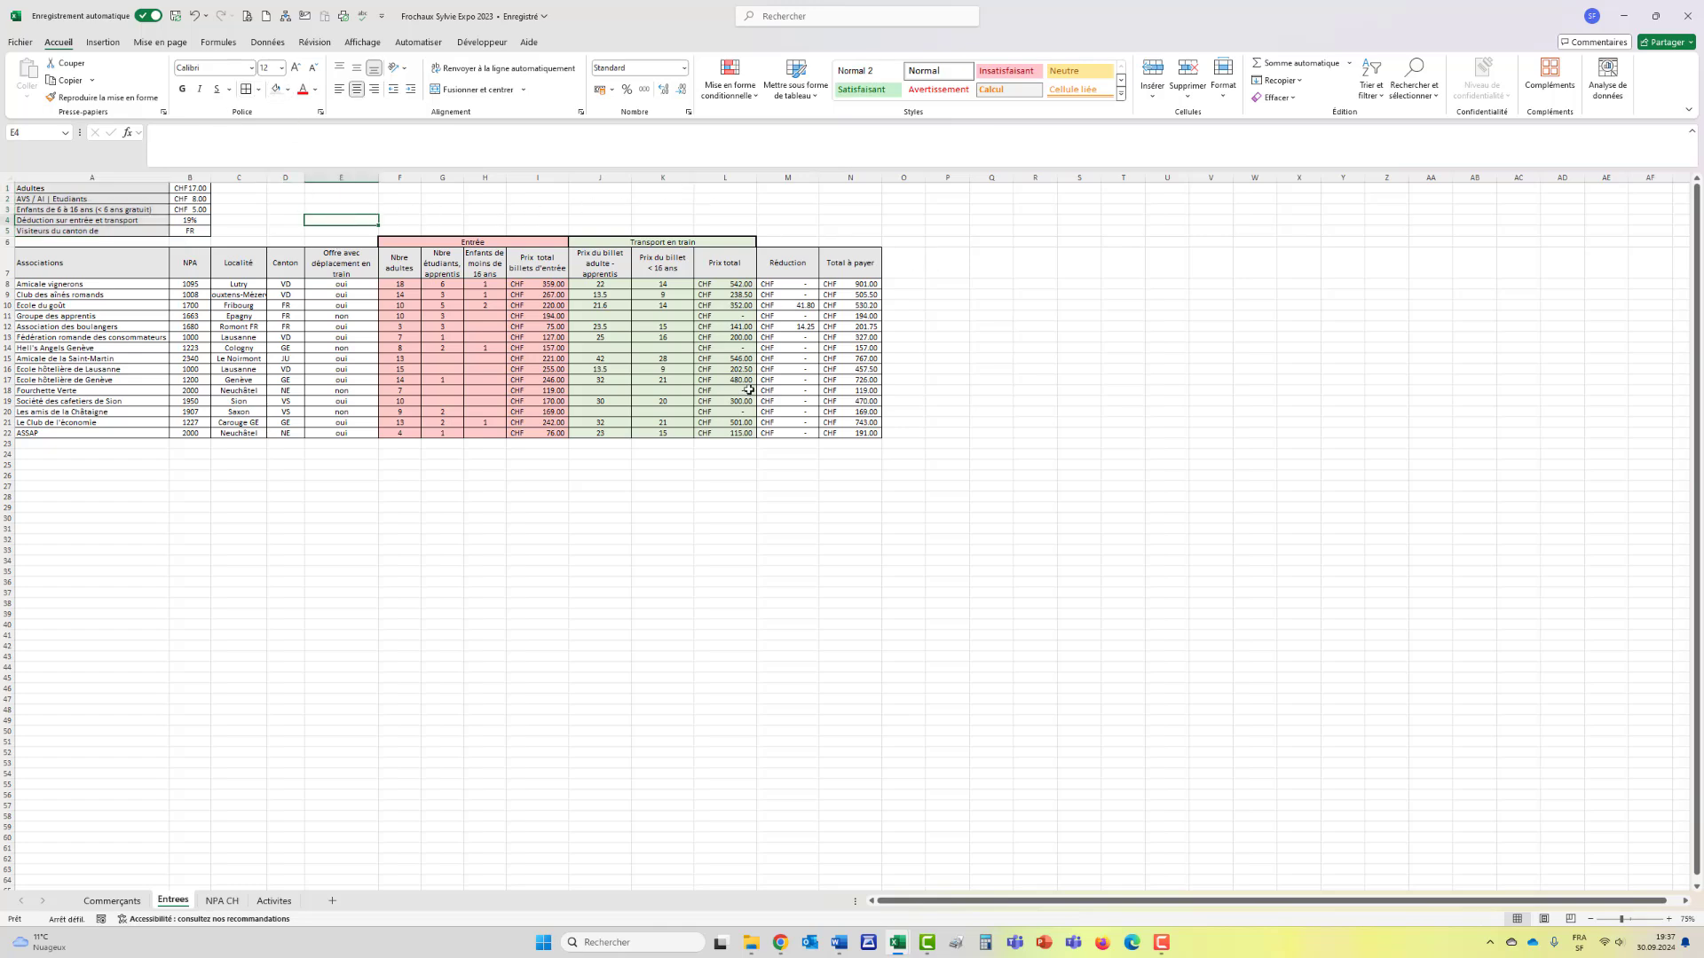
# Step: Make the table headings in A7:N7 bold
pyautogui.moveTo(36, 278); pyautogui.dragTo(848, 262)
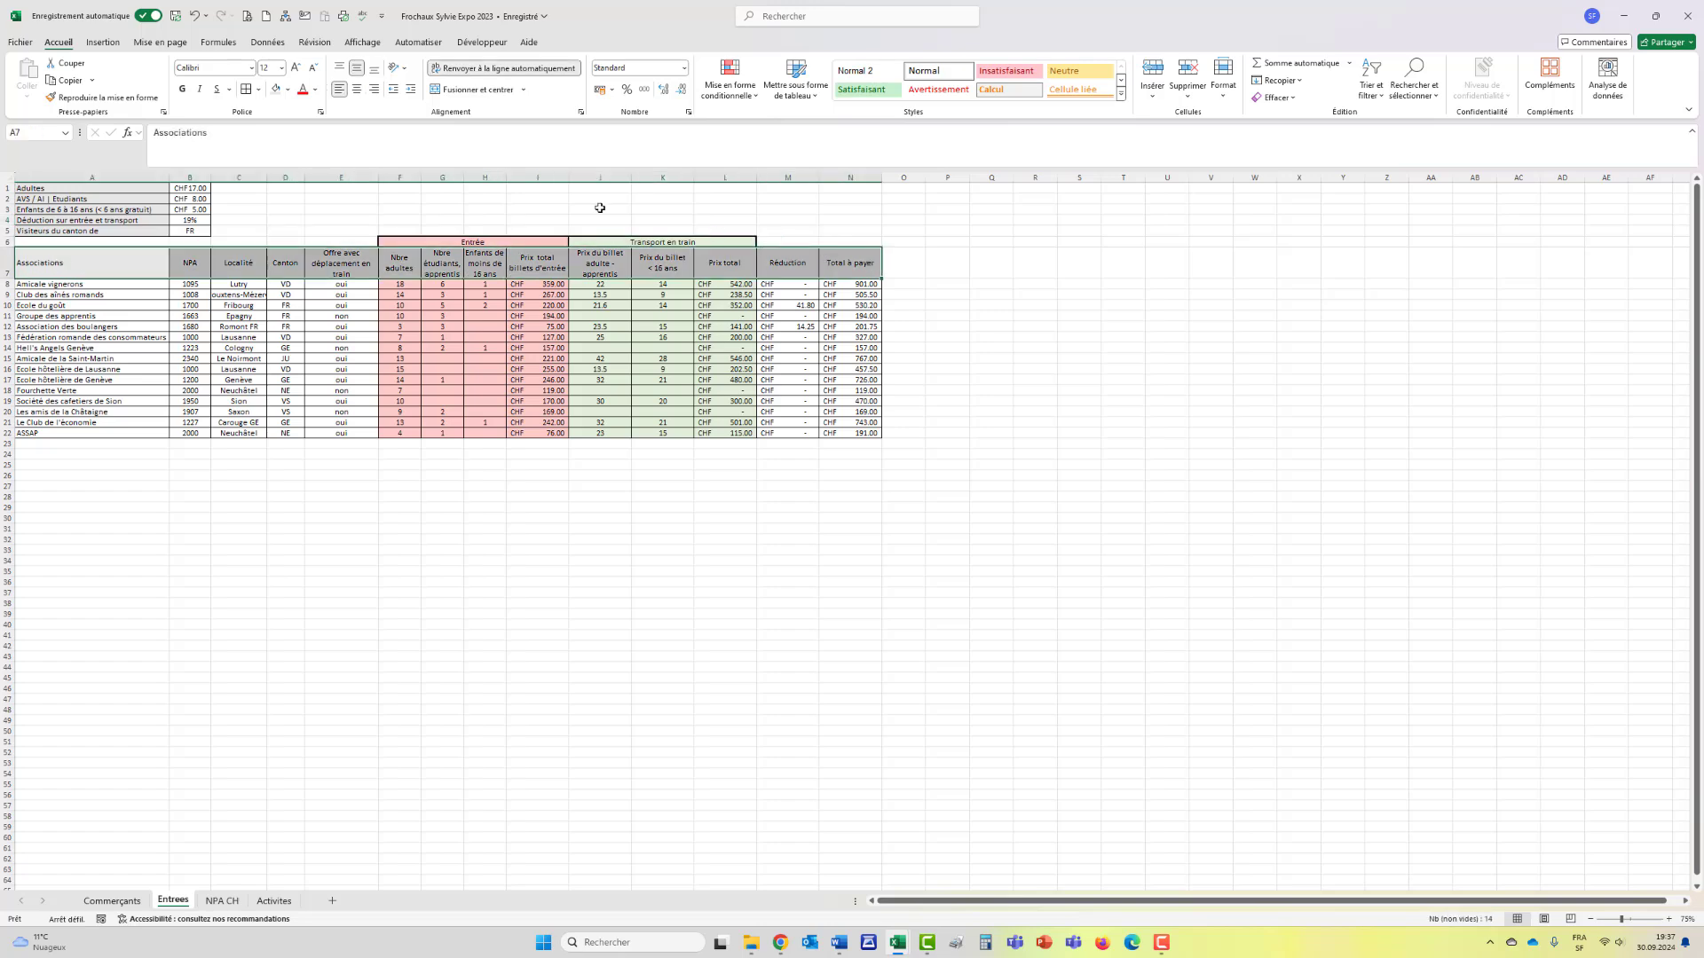
pyautogui.click(182, 89)
pyautogui.click(189, 177)
pyautogui.moveTo(101, 187); pyautogui.dragTo(102, 220)
pyautogui.click(203, 209)
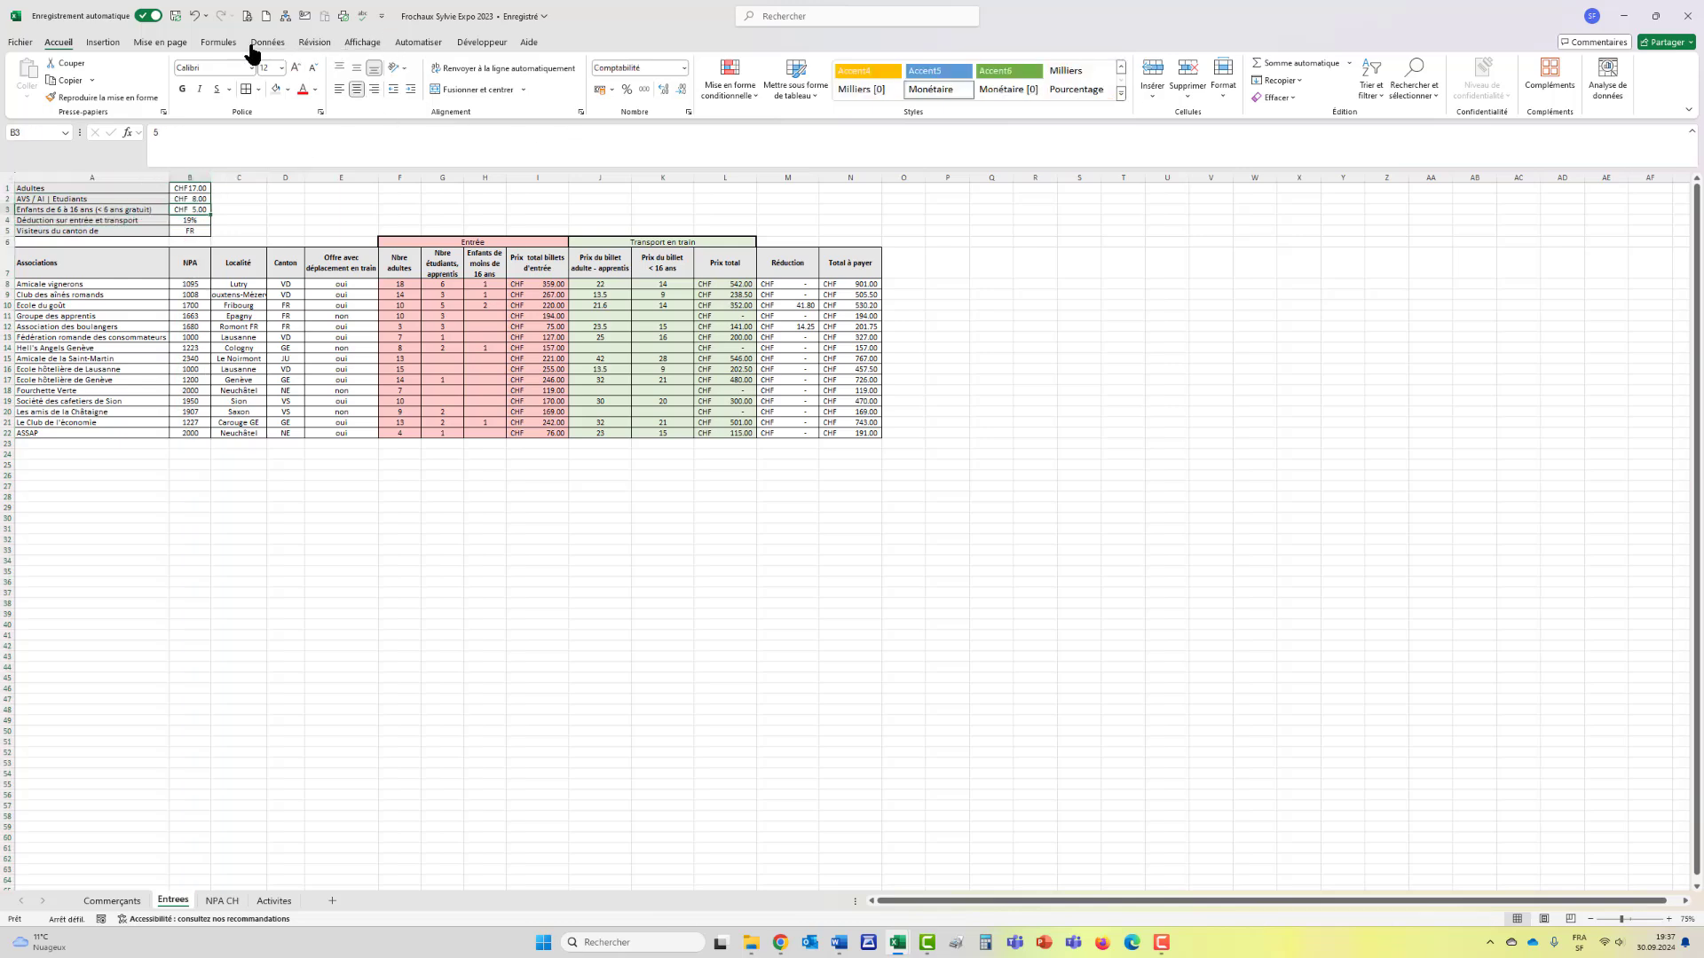
# Step: Scale the sheet's printout to 1 page wide and 1 page tall
pyautogui.click(161, 43)
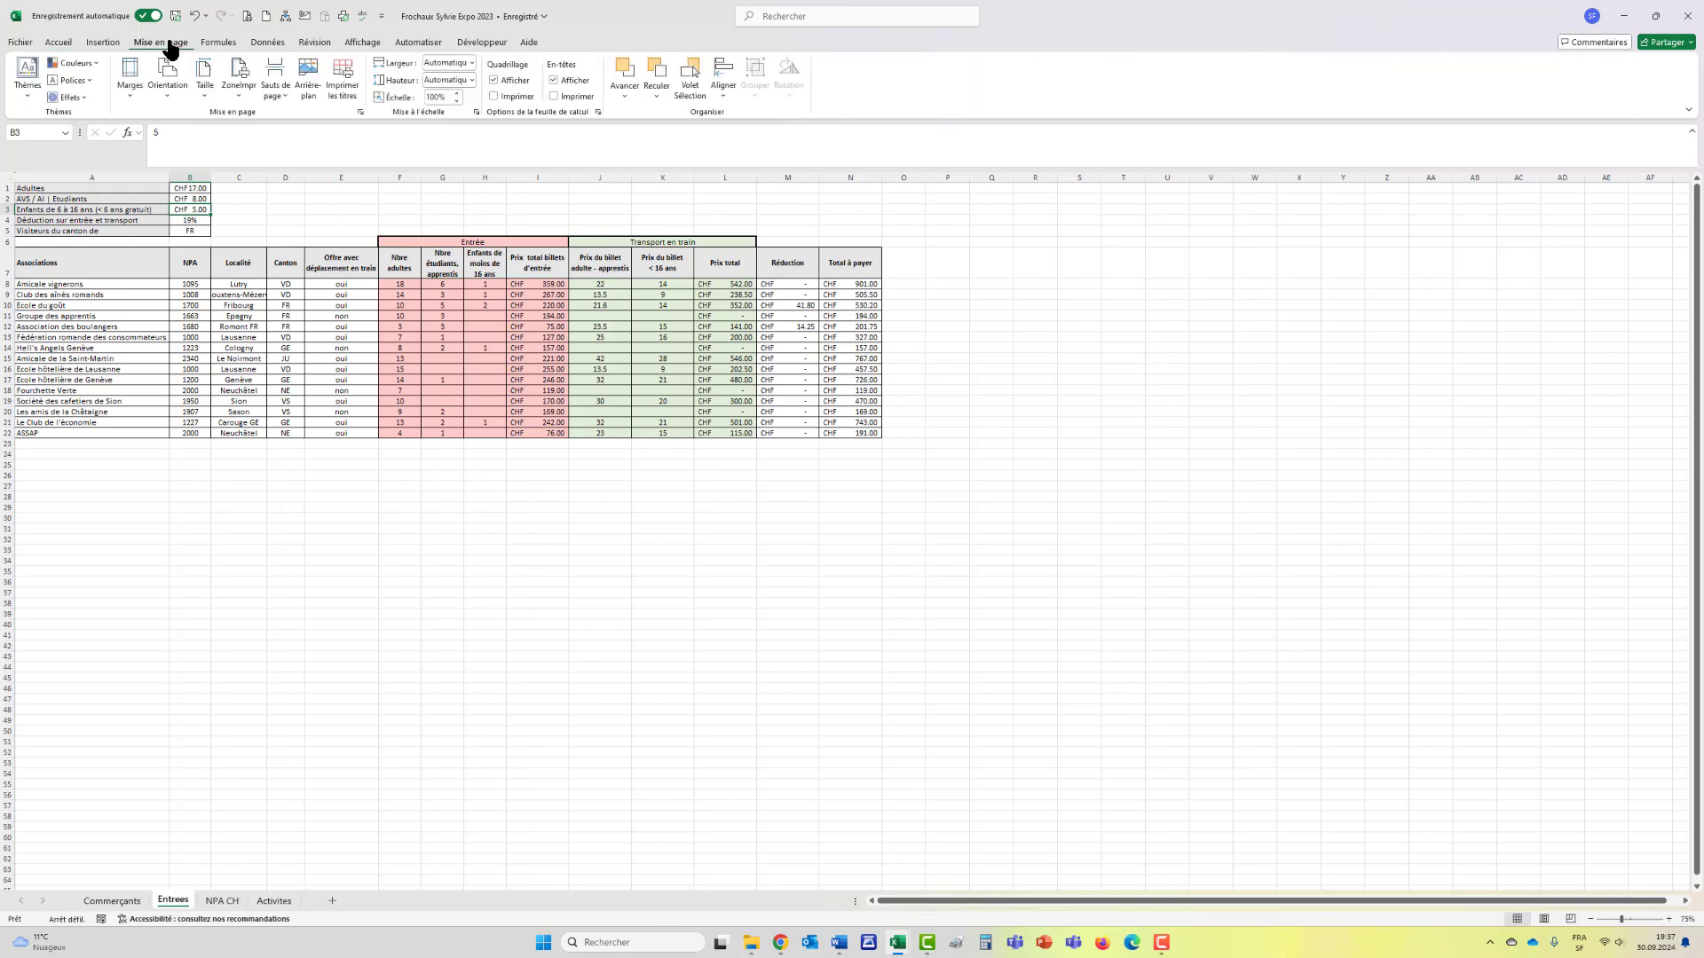
pyautogui.click(473, 63)
pyautogui.click(471, 89)
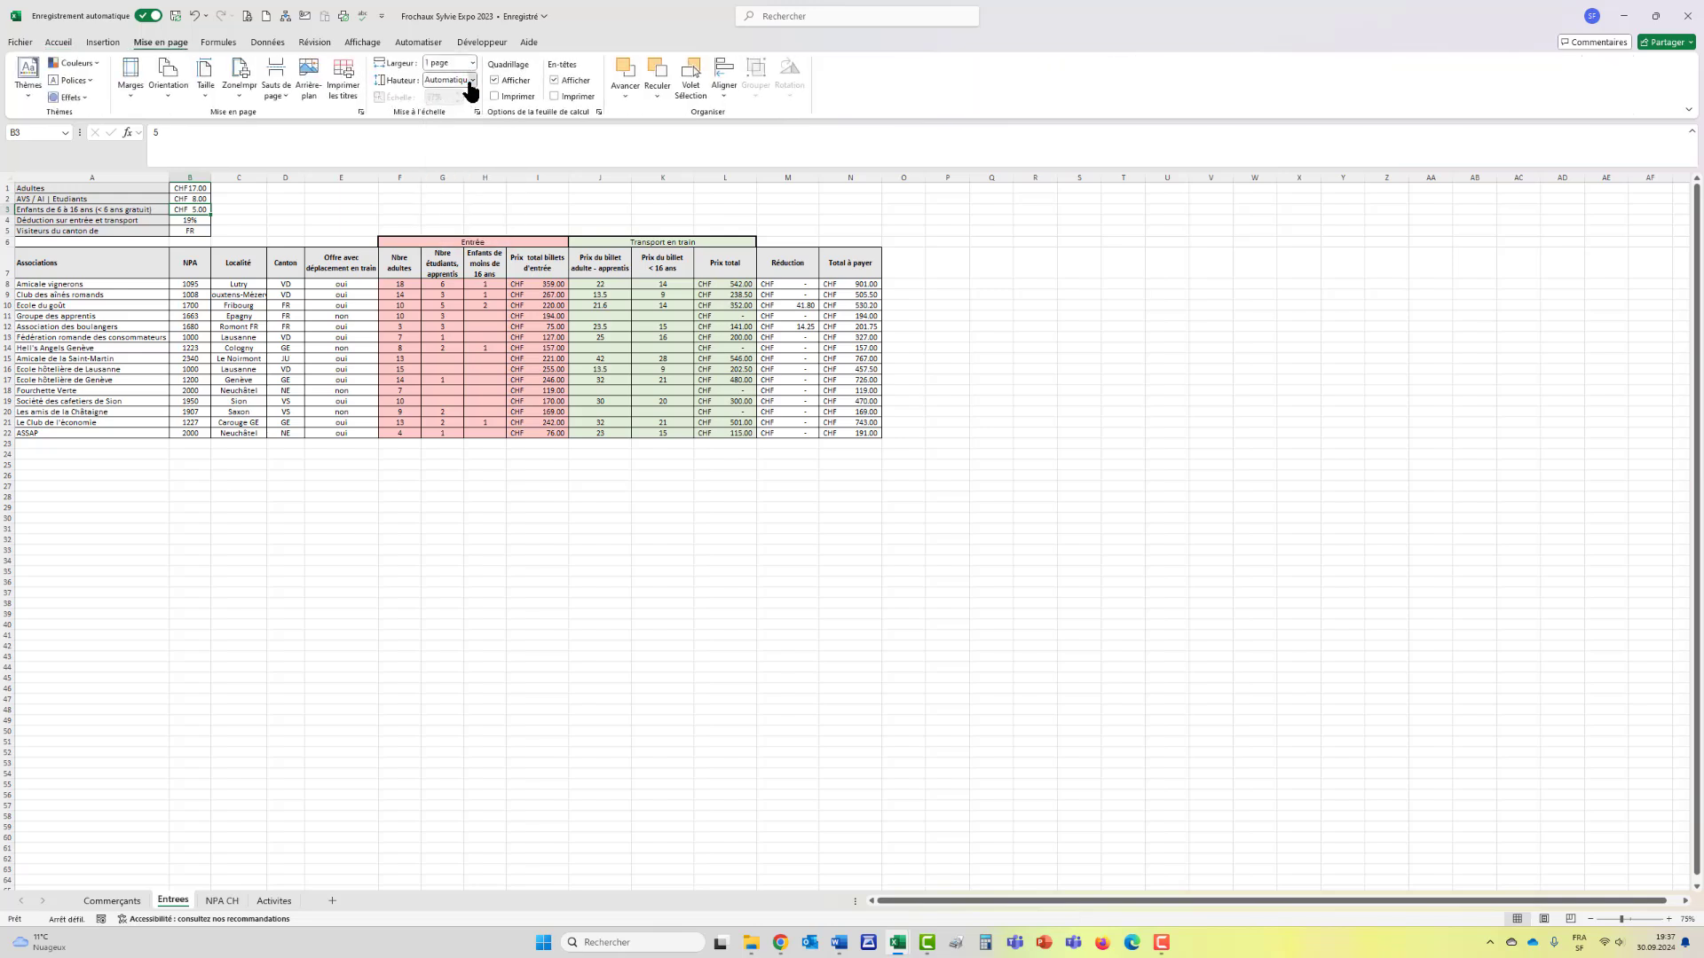
pyautogui.click(471, 80)
pyautogui.click(468, 113)
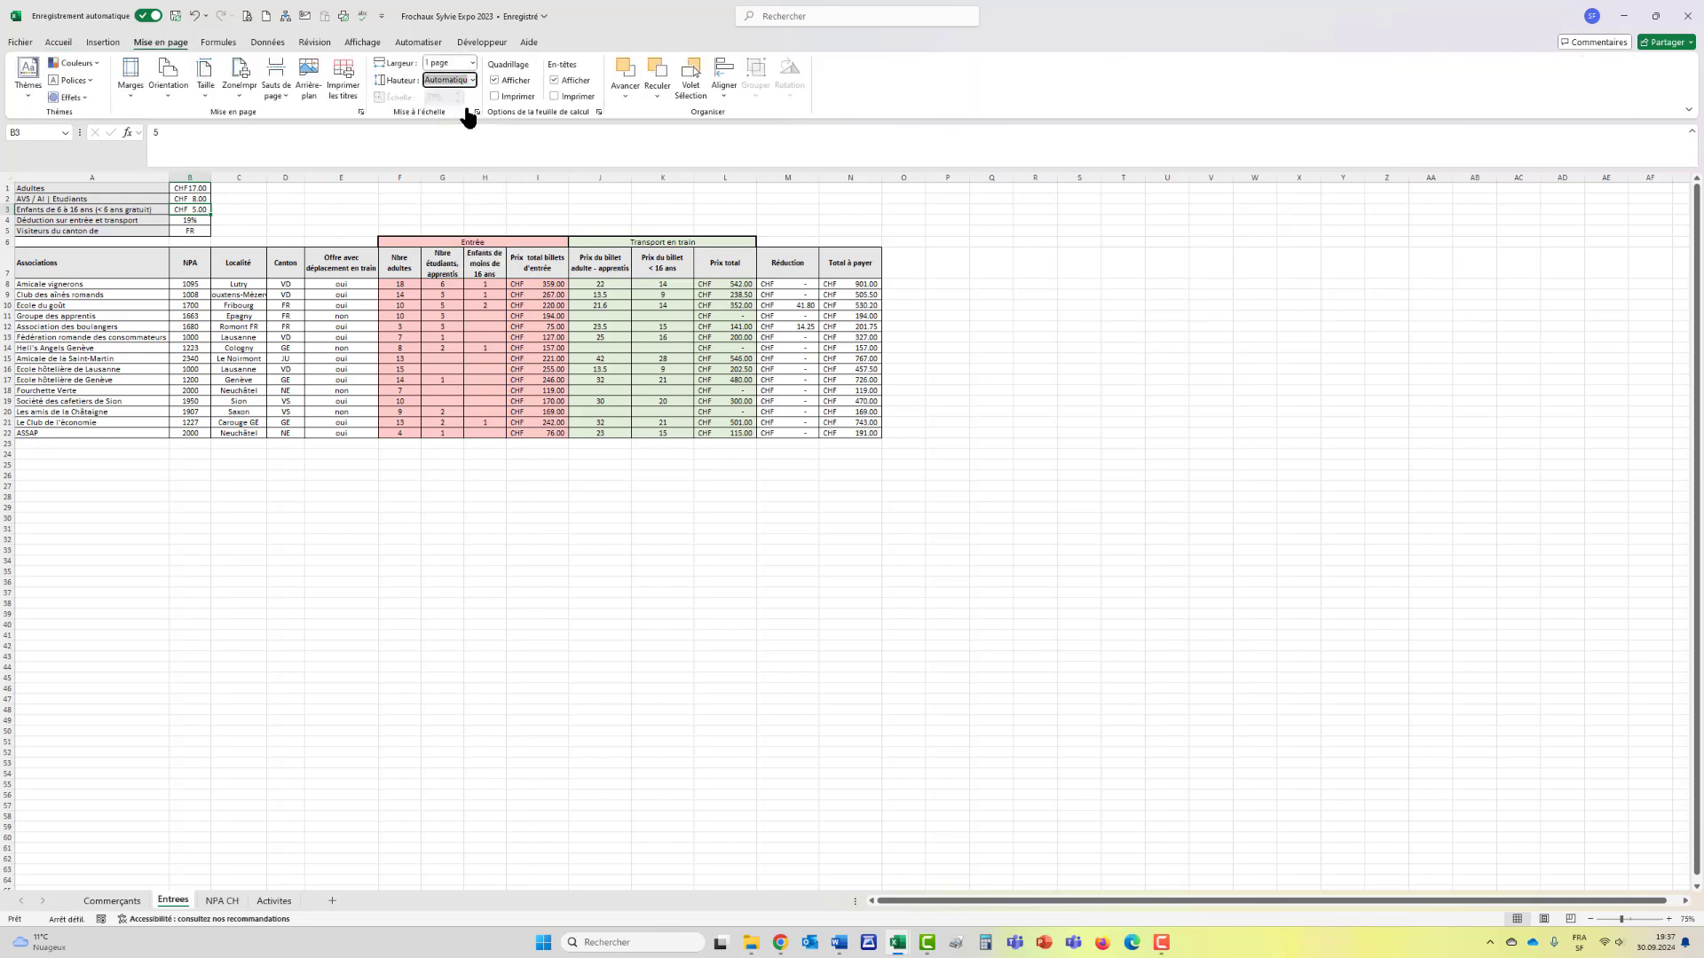
# Step: Set the page orientation to landscape (Paysage) and check the sheet in the print preview
pyautogui.click(168, 107)
pyautogui.click(195, 161)
pyautogui.click(249, 19)
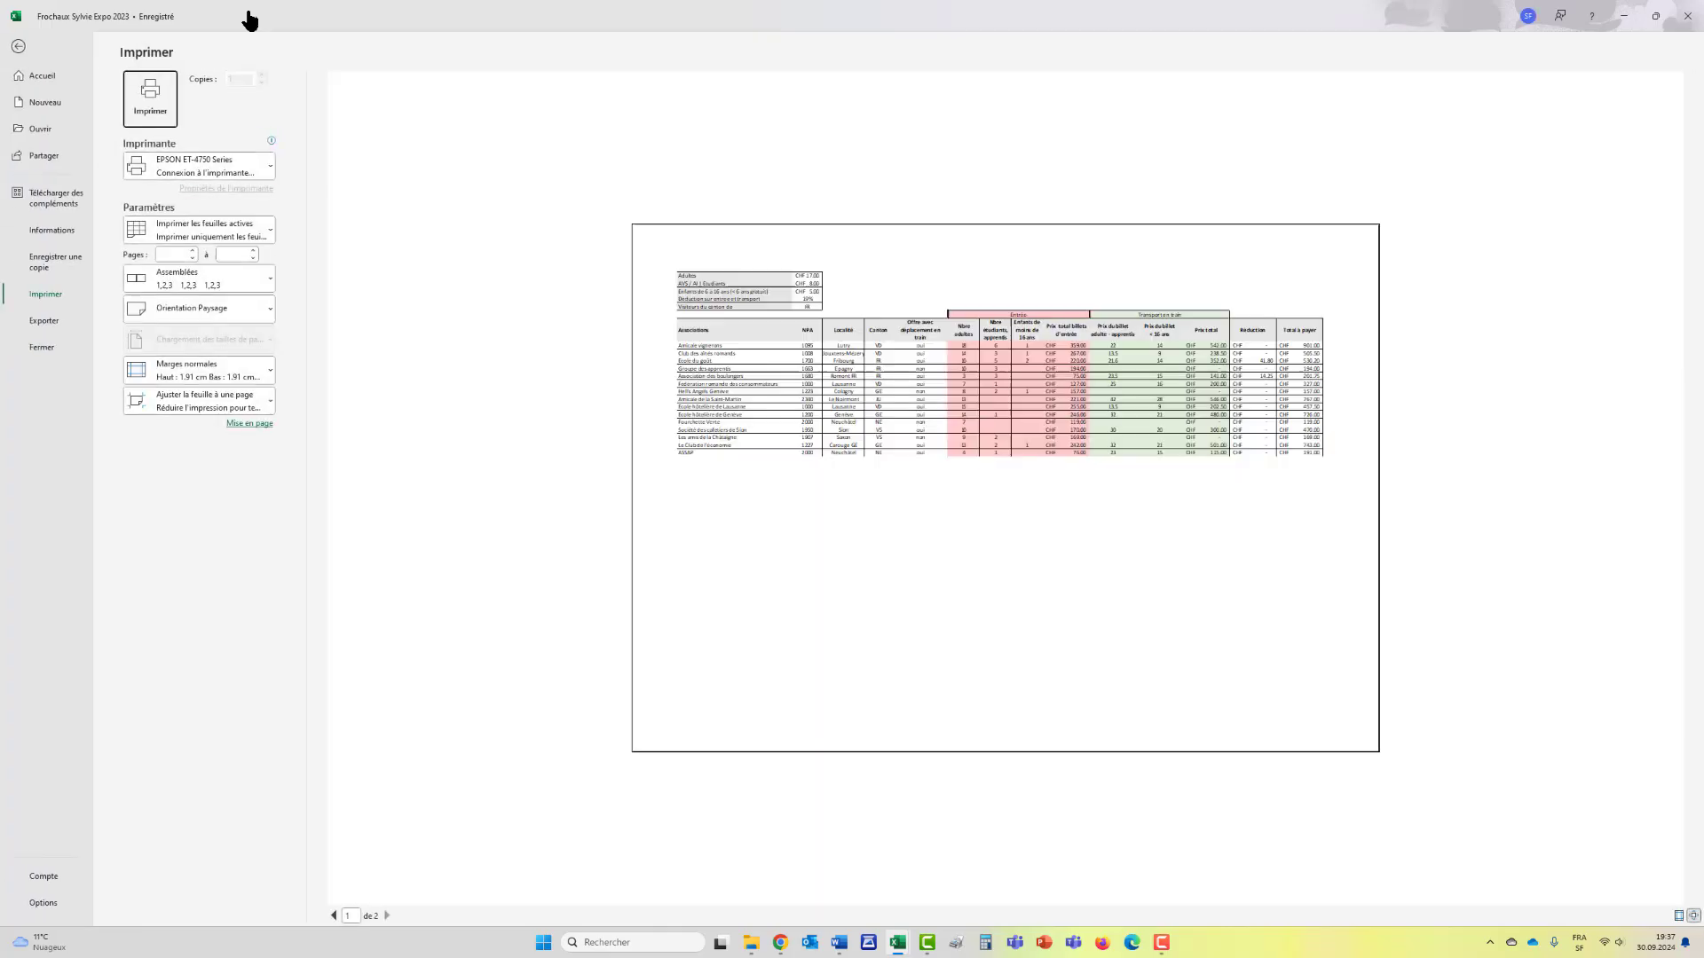
pyautogui.click(18, 46)
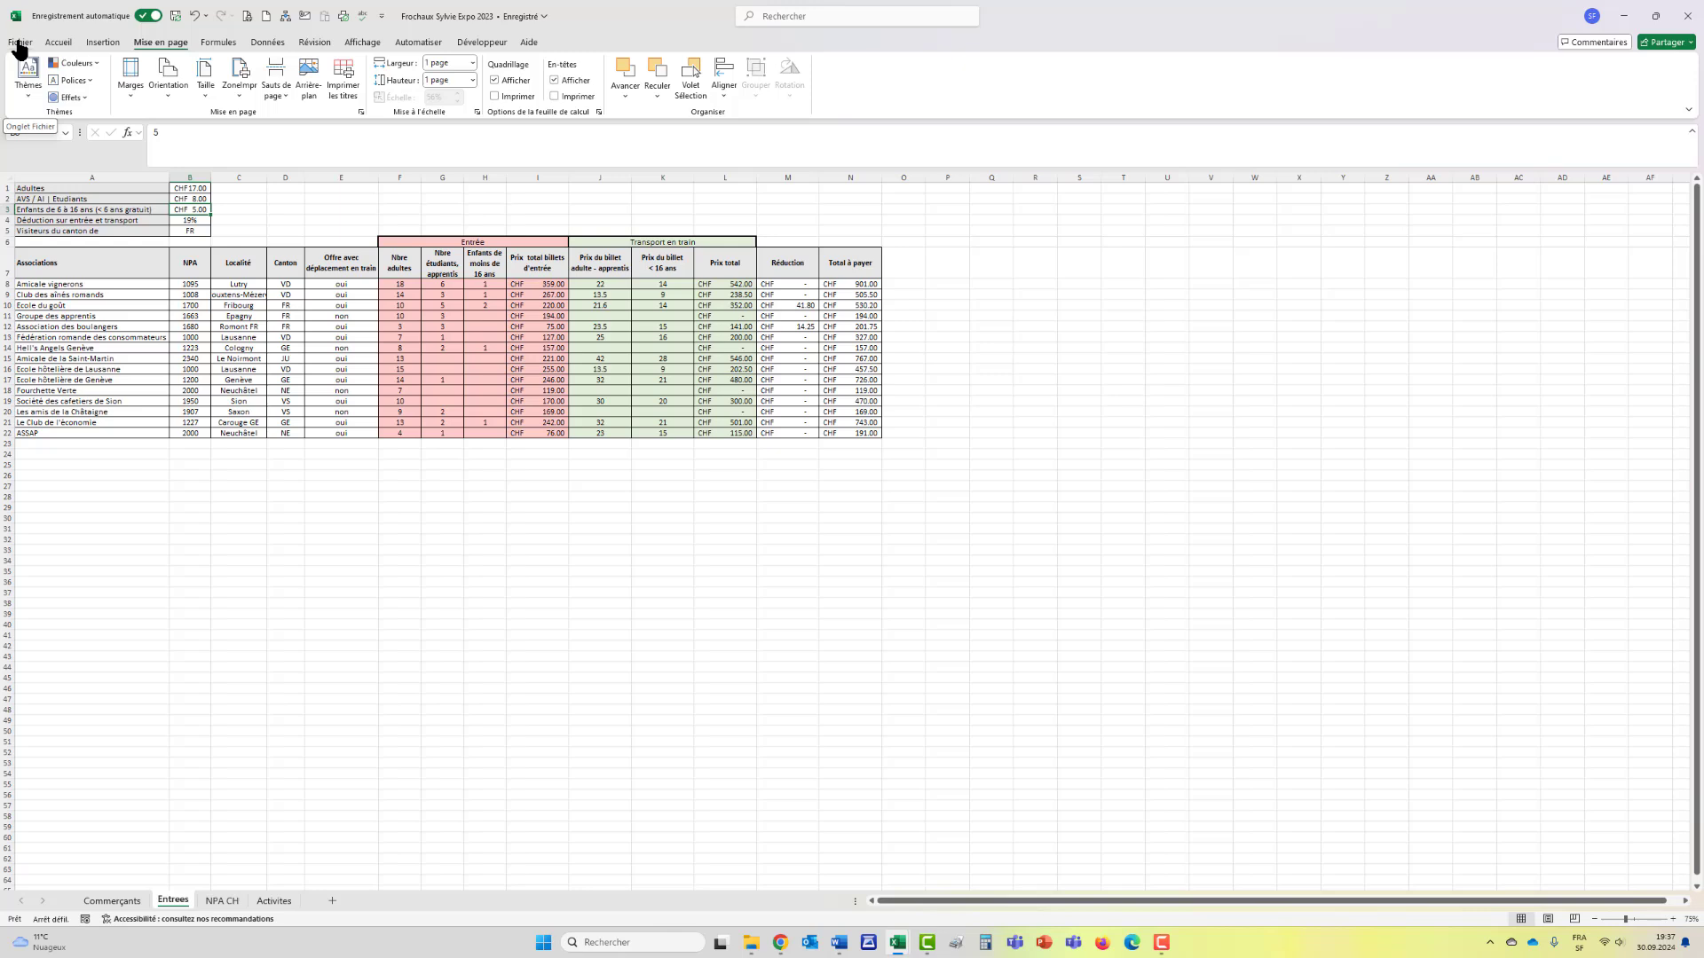
pyautogui.click(616, 551)
# Step: Add filters to the heading row A7:N7
pyautogui.moveTo(58, 256); pyautogui.dragTo(823, 265)
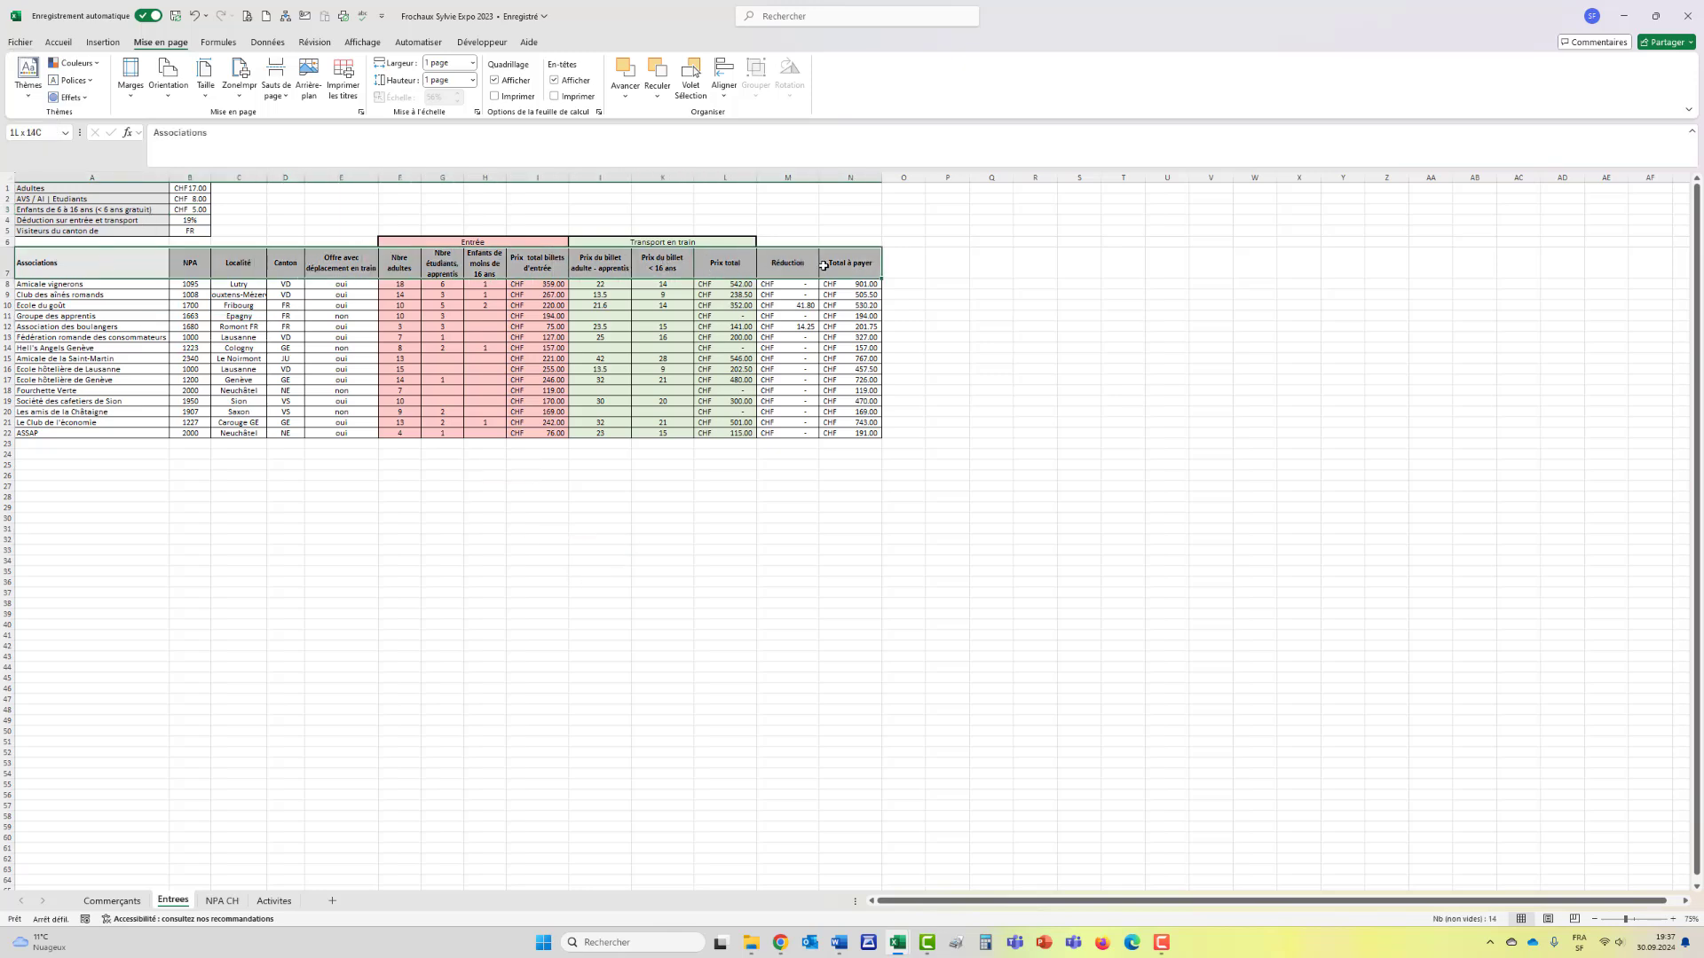
pyautogui.click(58, 43)
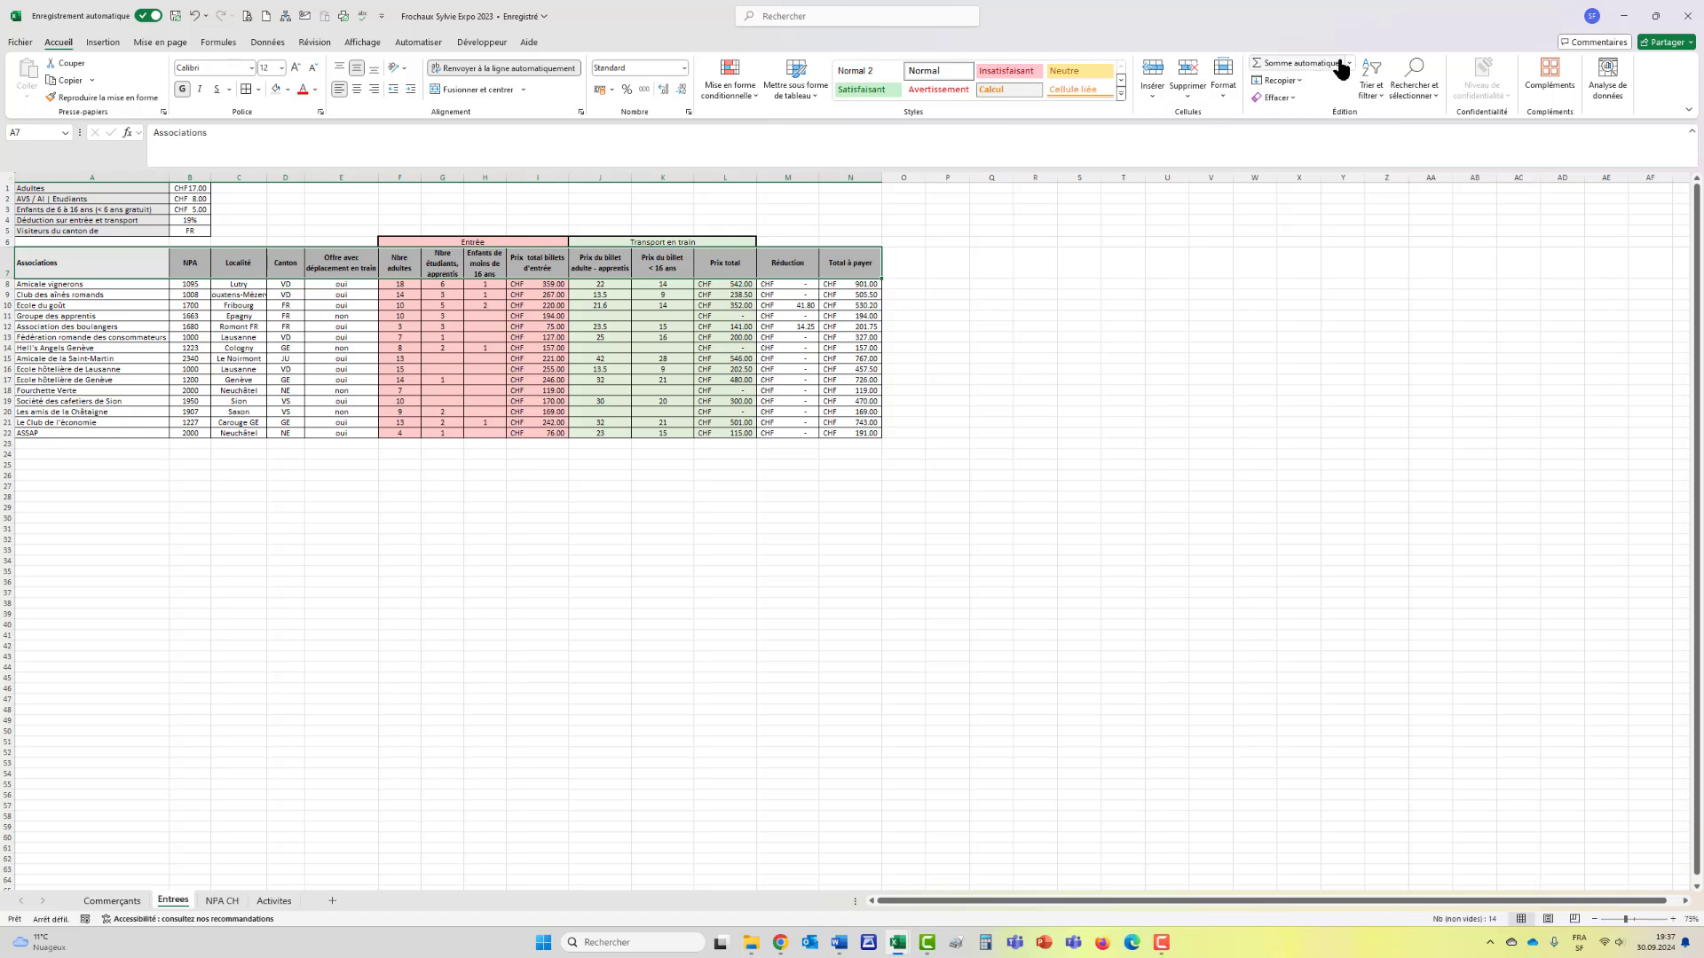
pyautogui.click(1378, 93)
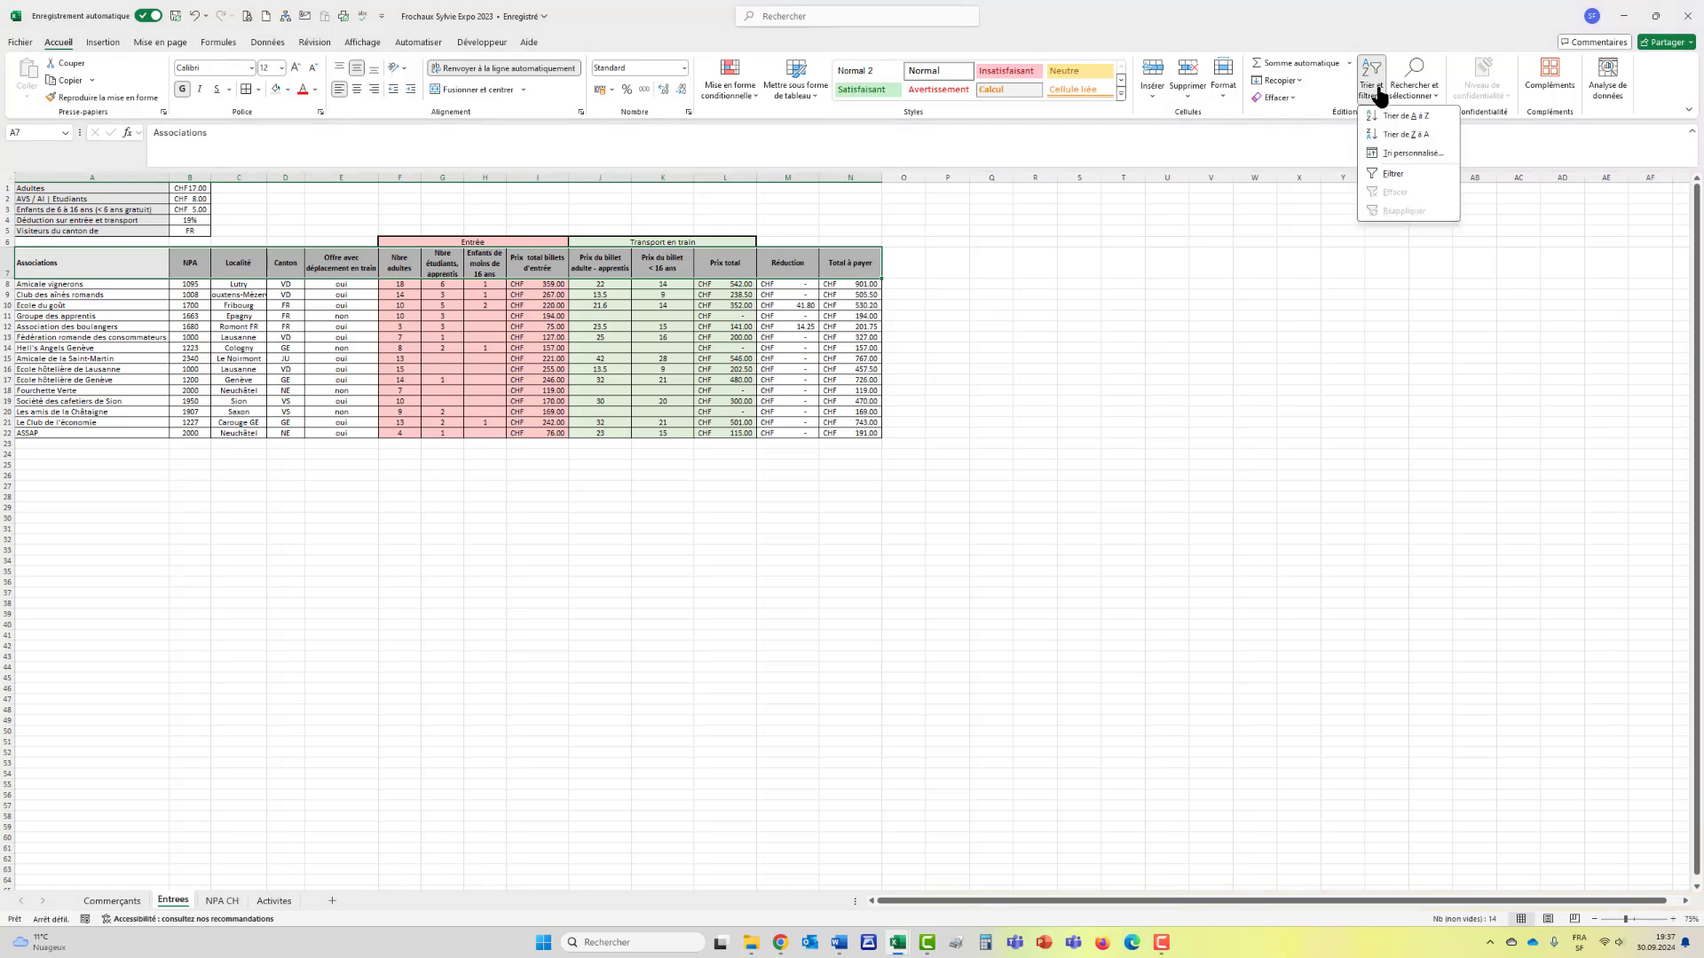
pyautogui.click(1390, 175)
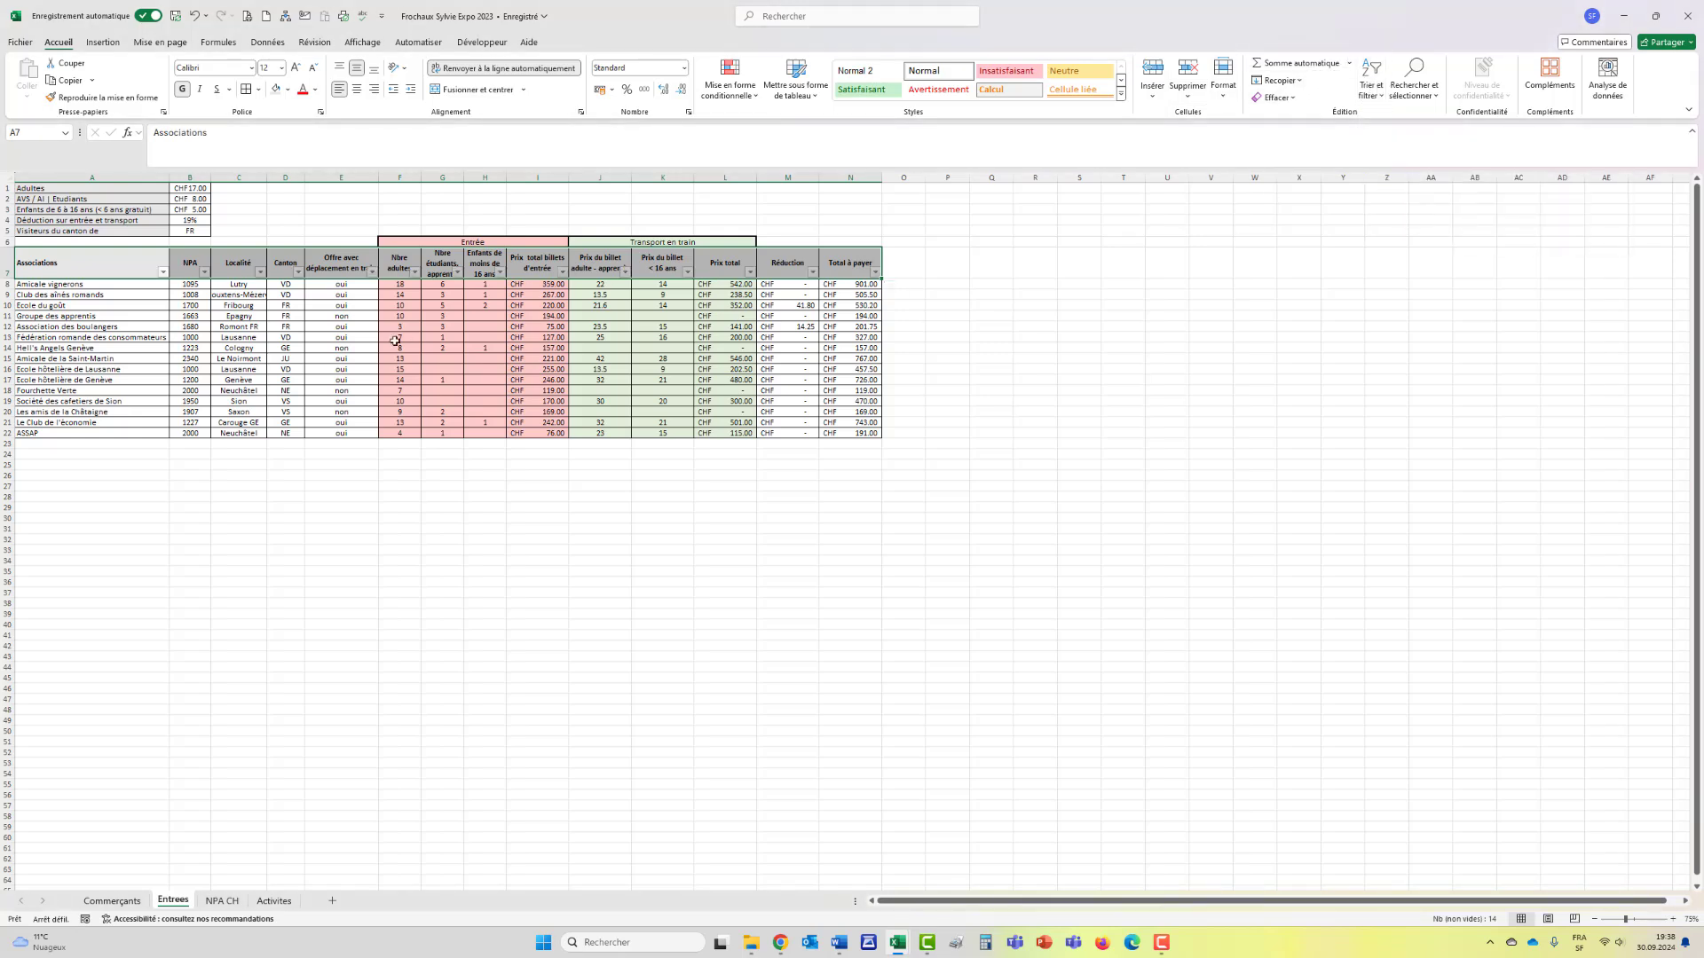
# Step: Filter the Canton column to show only FR and save the workbook
pyautogui.click(299, 273)
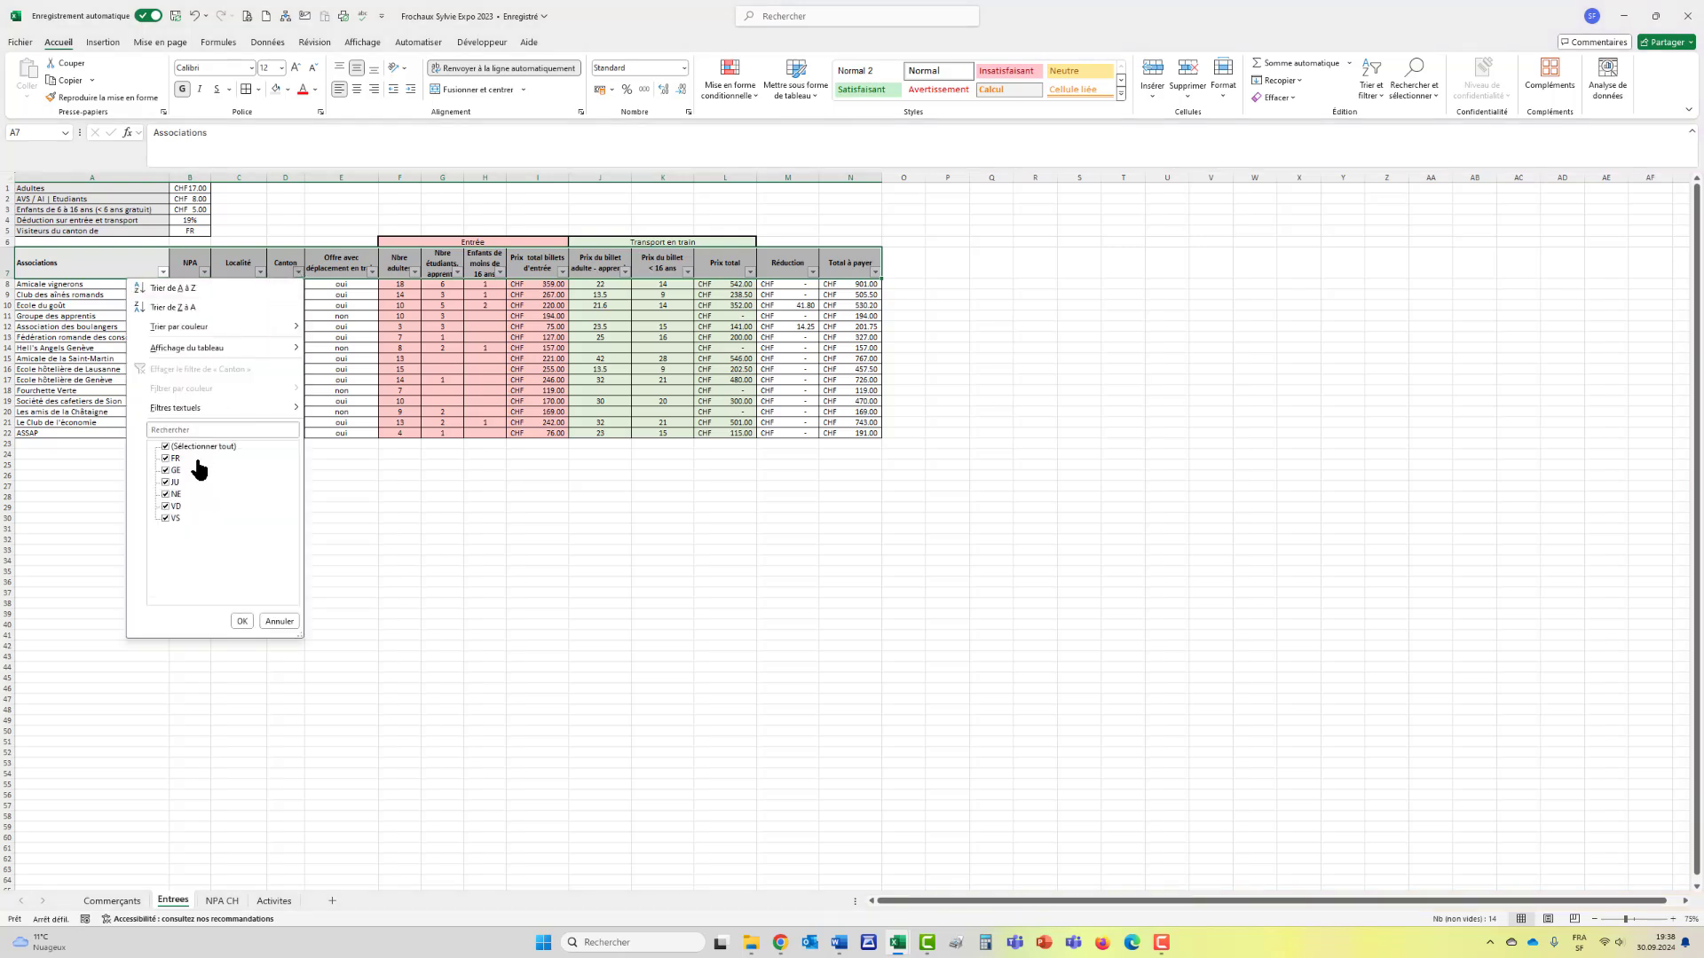
pyautogui.click(166, 448)
pyautogui.click(166, 459)
pyautogui.click(241, 623)
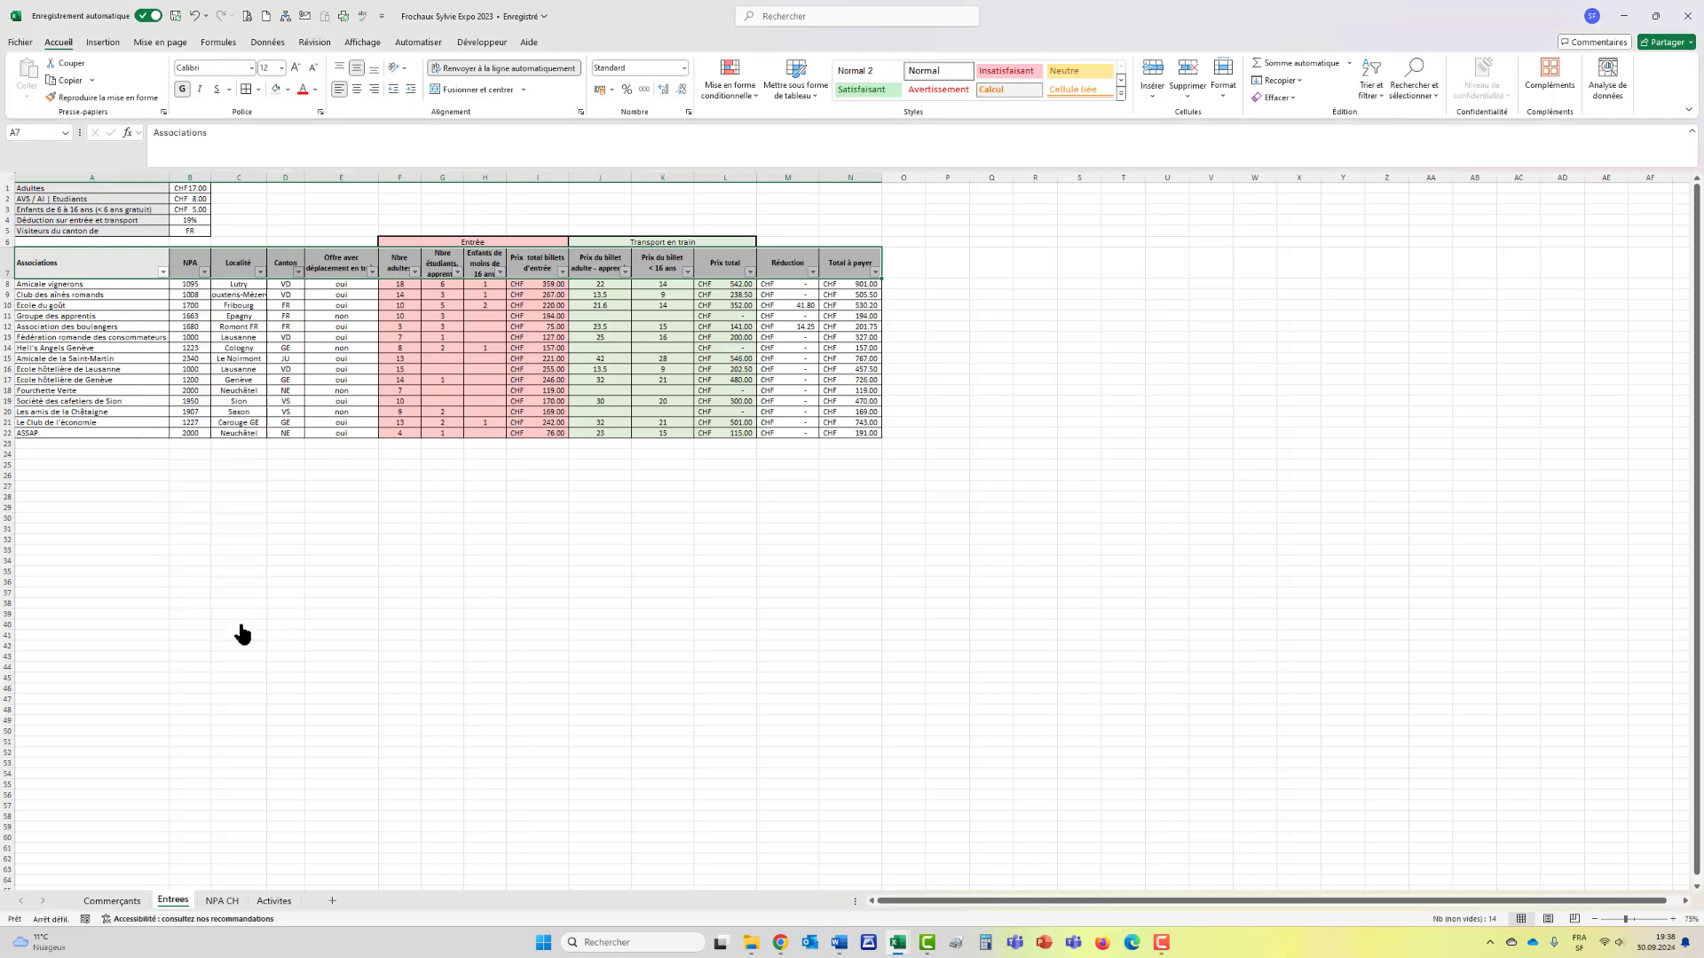
pyautogui.click(175, 17)
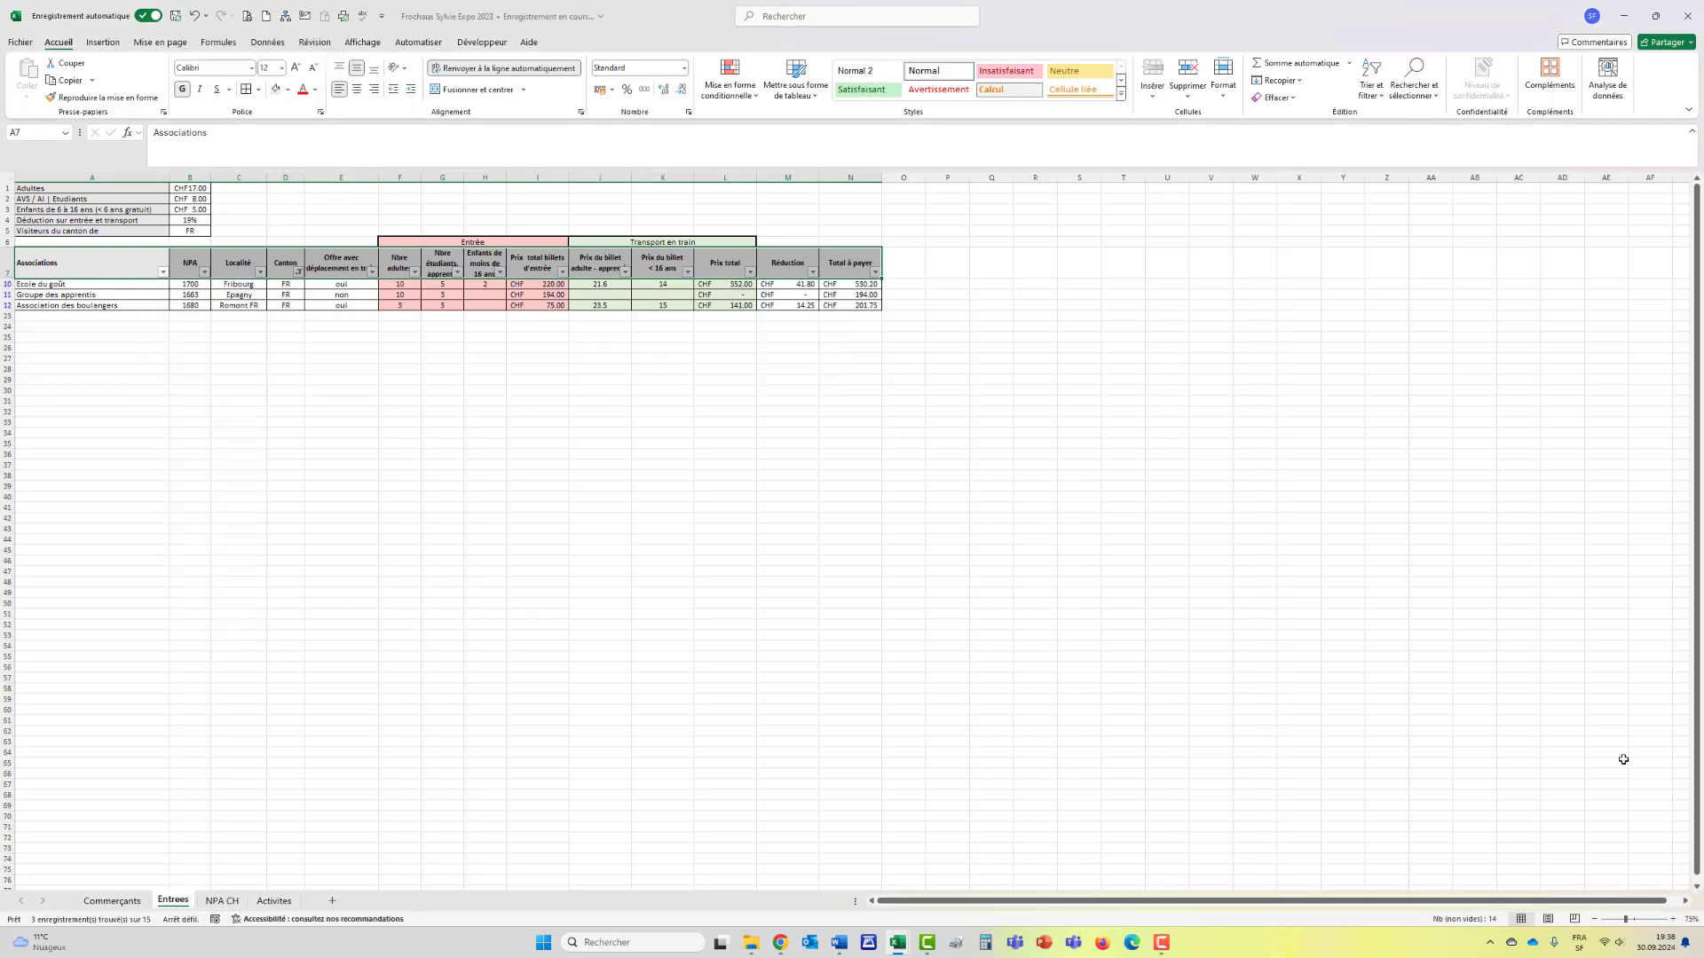
pyautogui.moveTo(1151, 953)
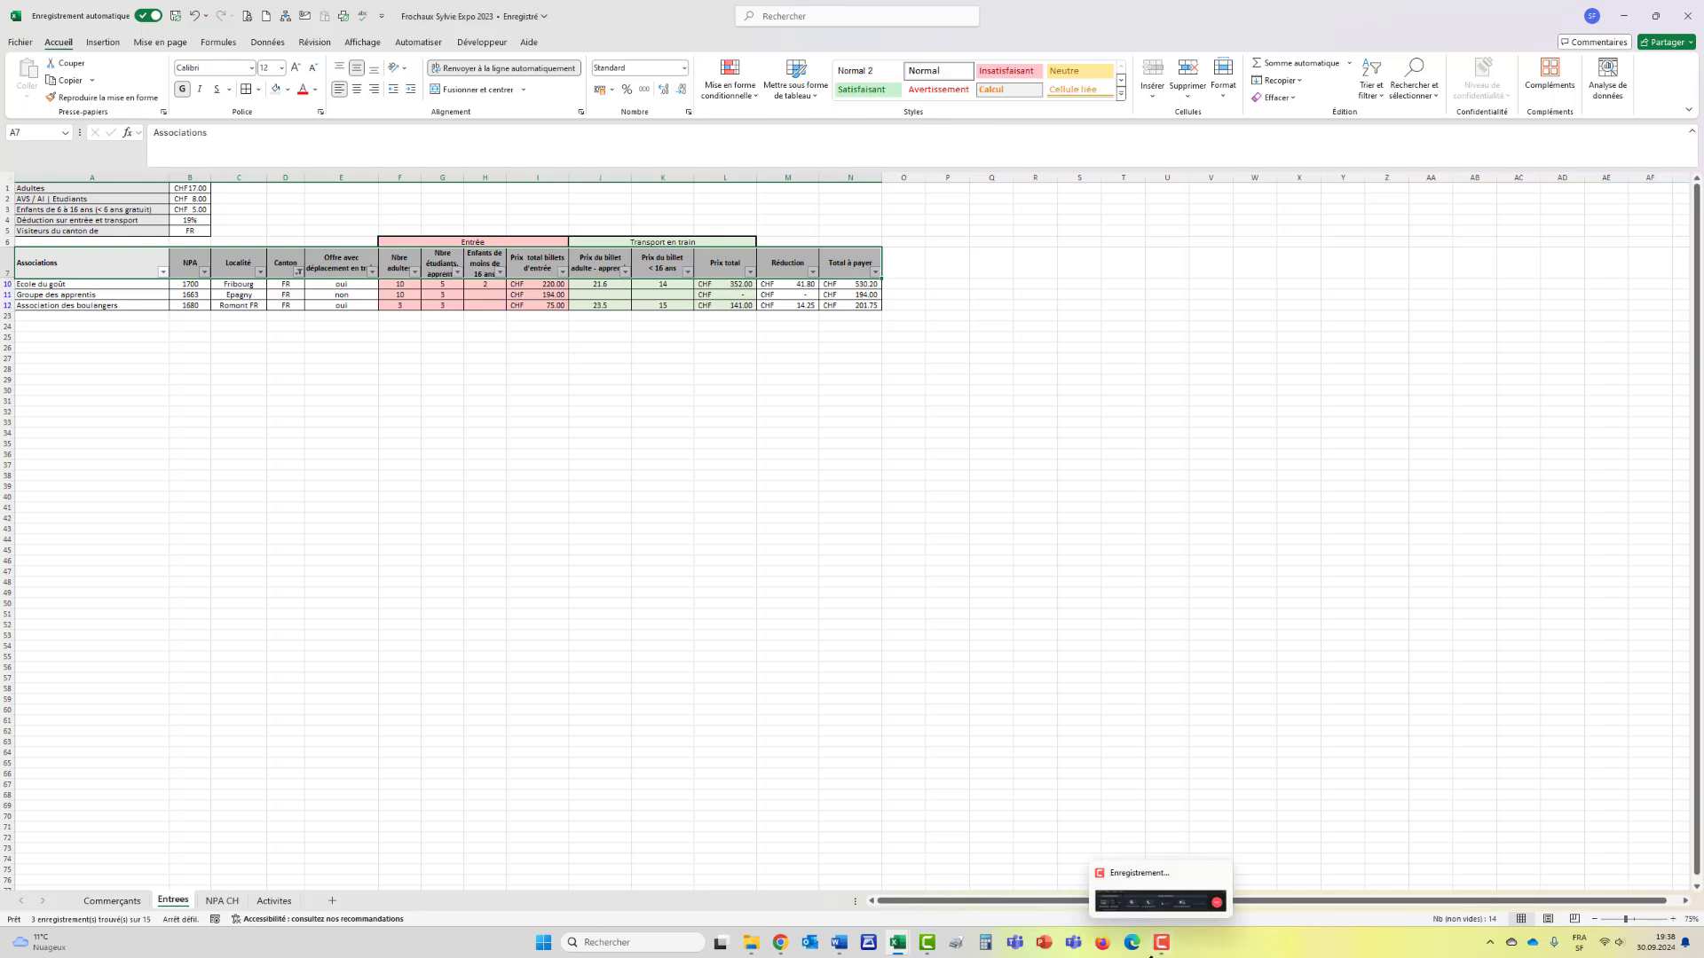
pyautogui.click(1189, 908)
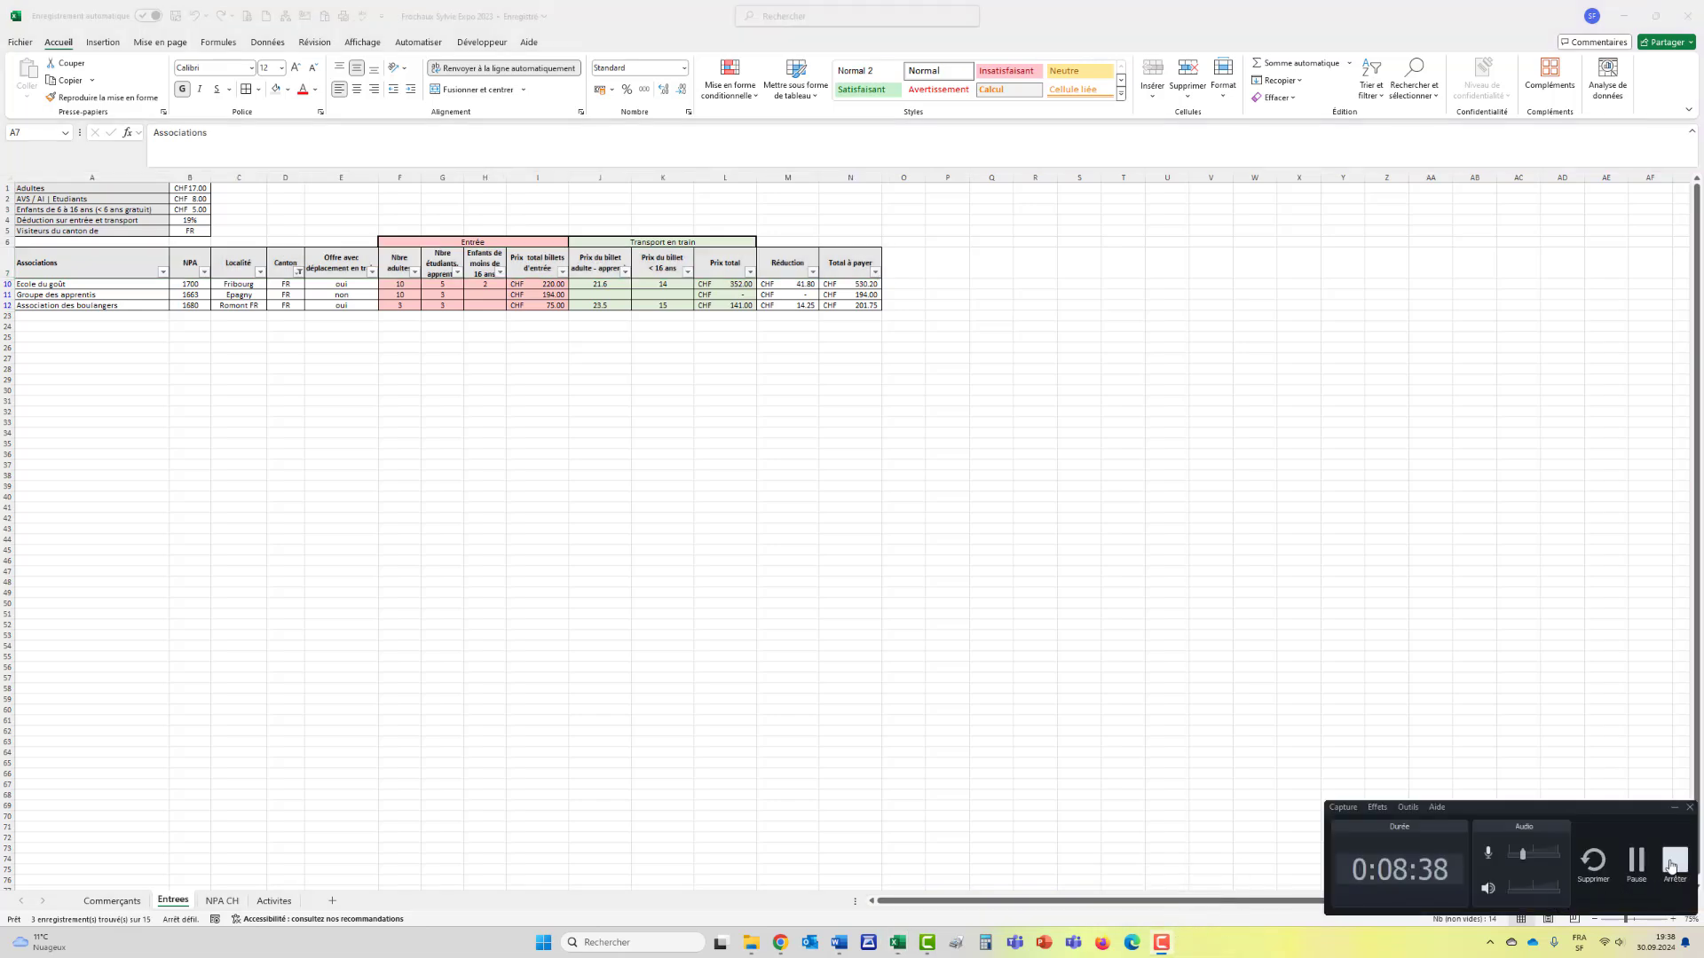